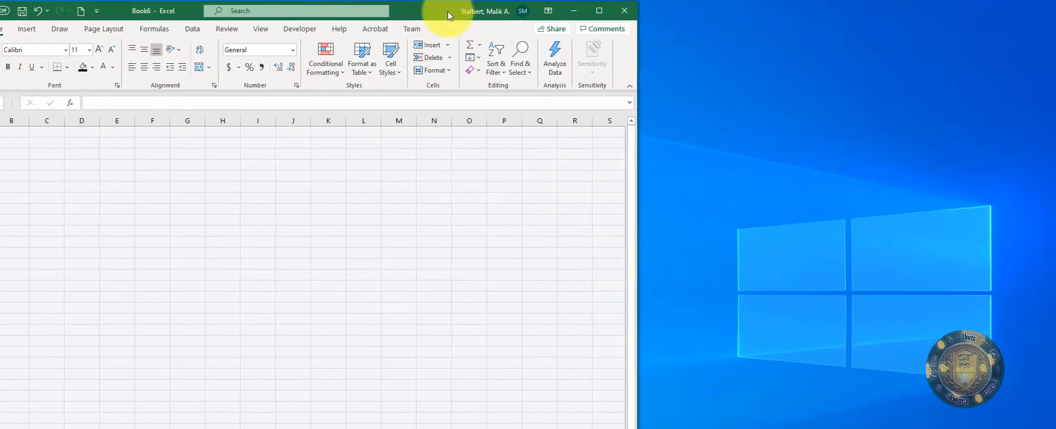
Step: Widen the Excel window and switch Book6 to Page Layout view with rulers
drag(637, 228, 769, 224)
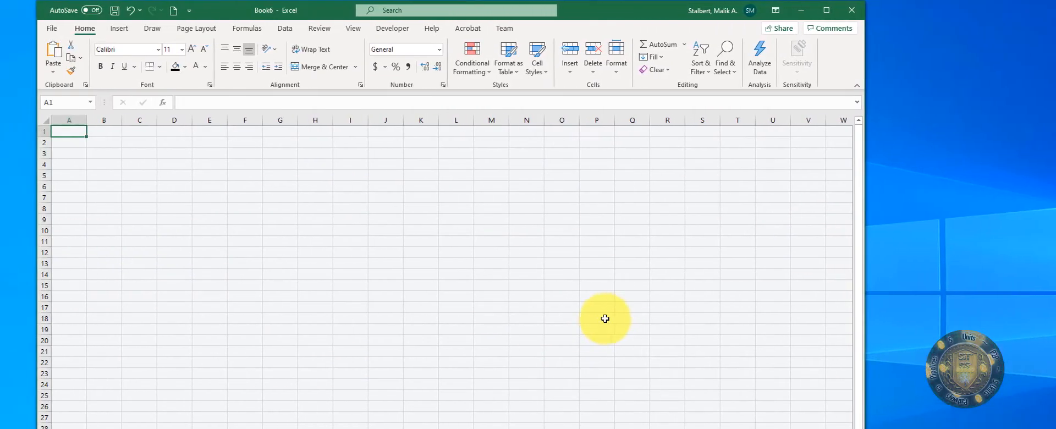
click(392, 32)
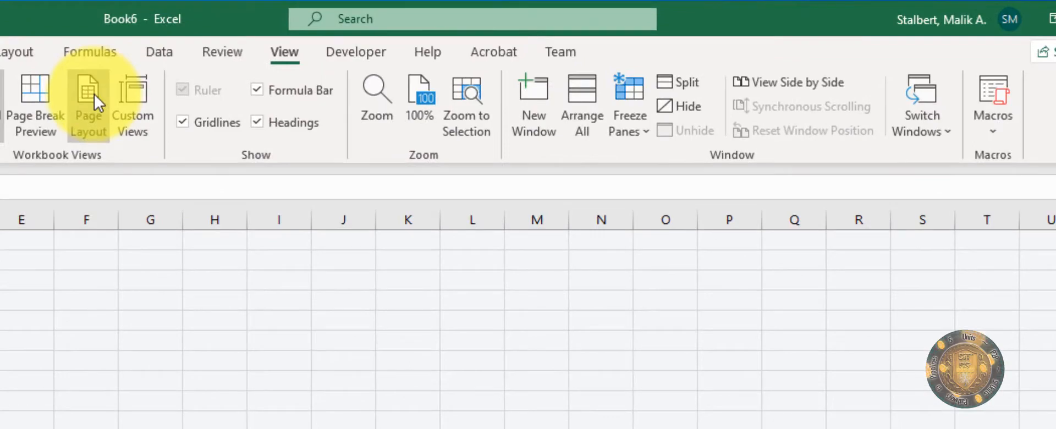
click(94, 94)
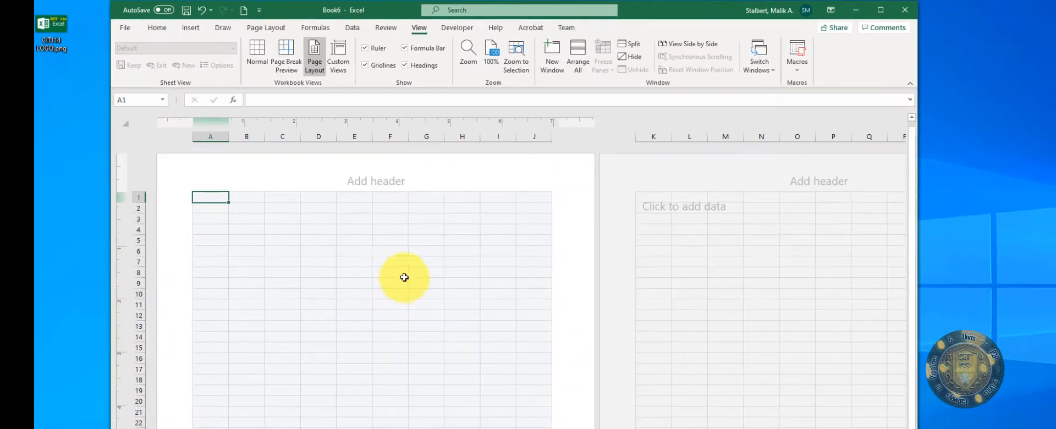
Step: Enter 'Product List' in the centre section of the page header
click(363, 178)
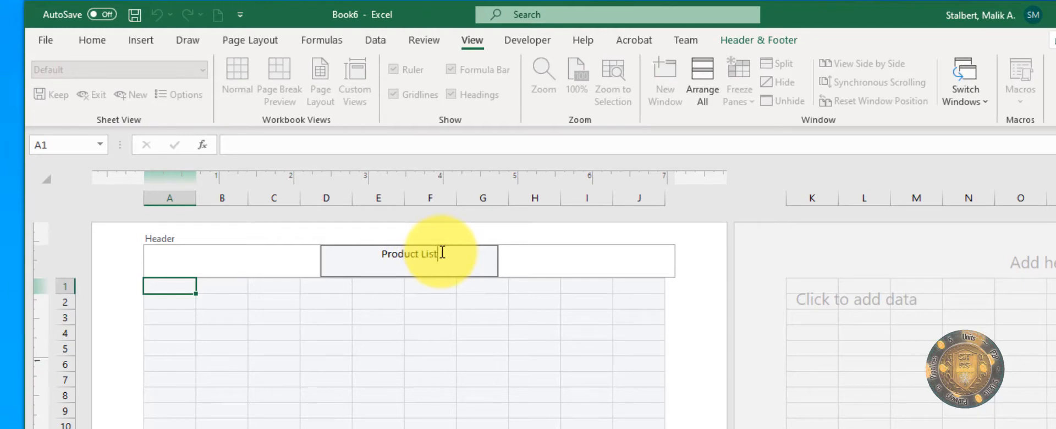
drag(487, 248, 172, 238)
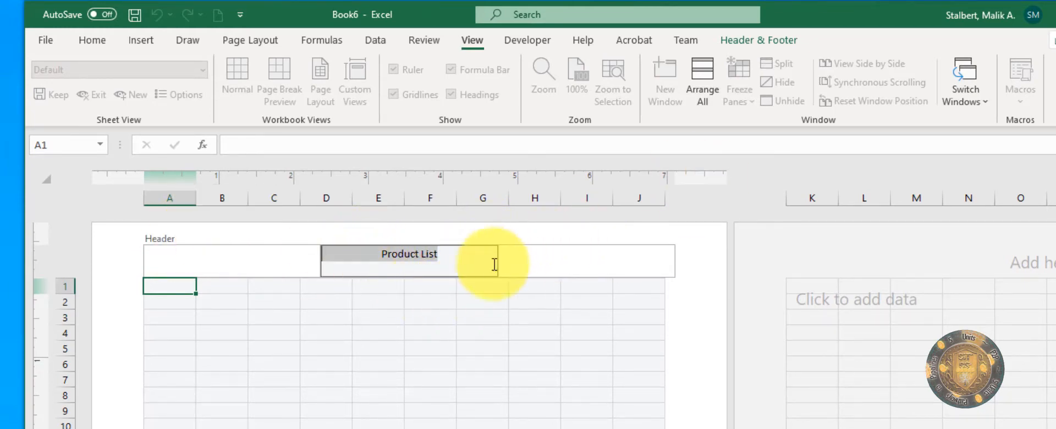
drag(487, 262, 360, 253)
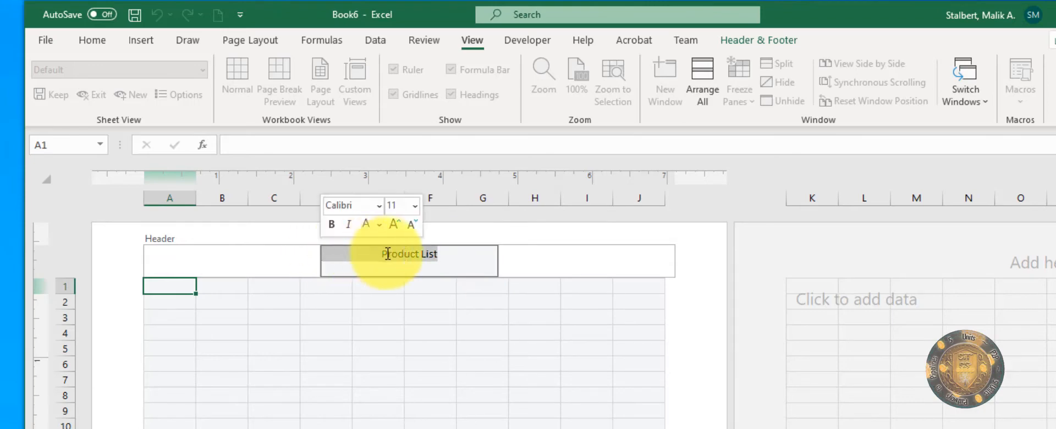
click(562, 259)
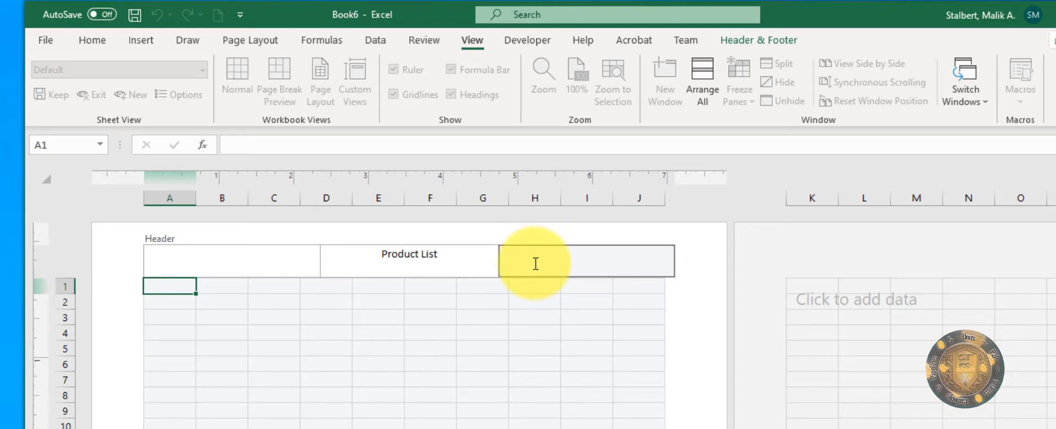
click(429, 259)
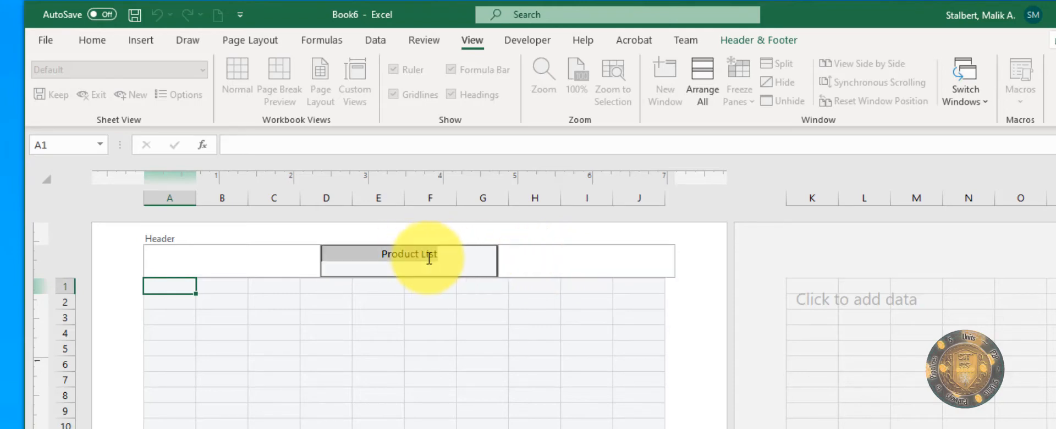
Step: Insert the current date into the right section of the header
click(570, 258)
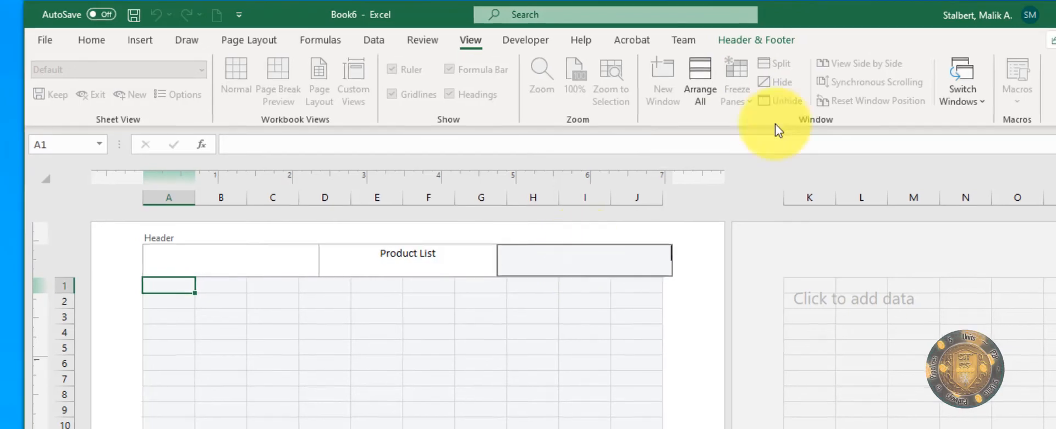
click(756, 40)
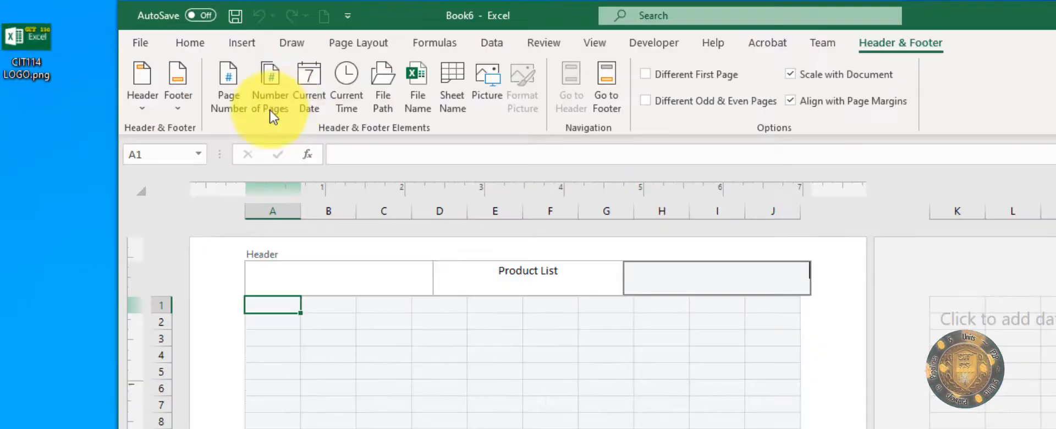
click(309, 93)
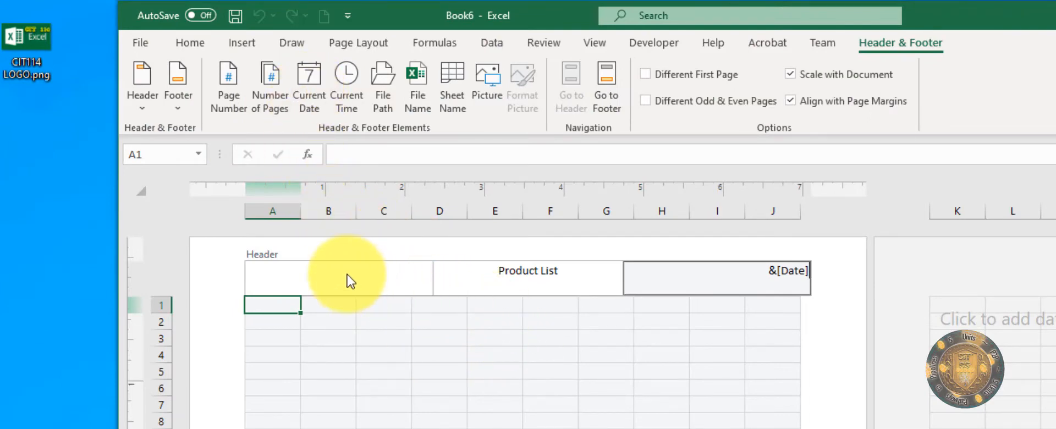
click(560, 273)
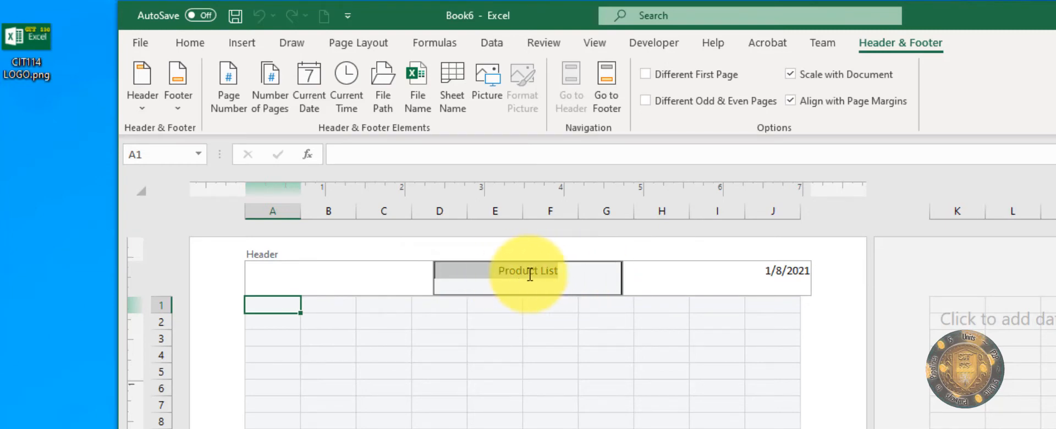
Step: Format the Product List header text in Komika Axis at 16 pt
click(190, 43)
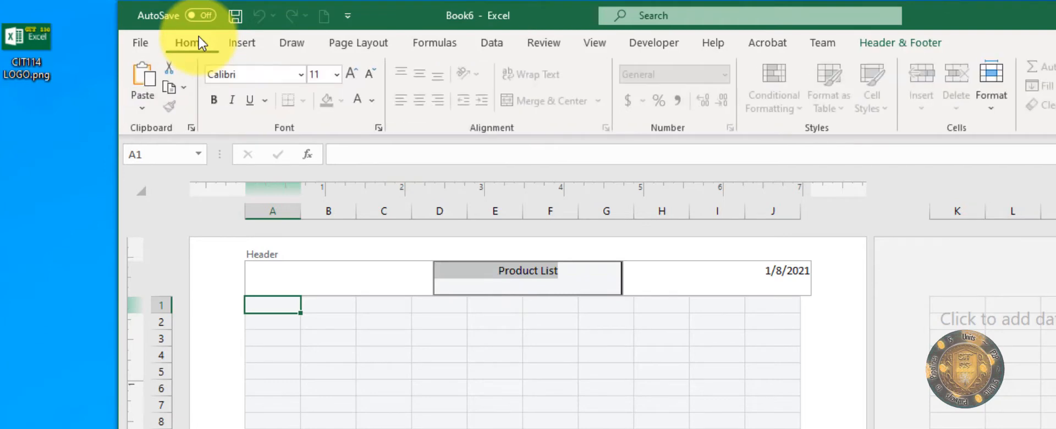
click(302, 74)
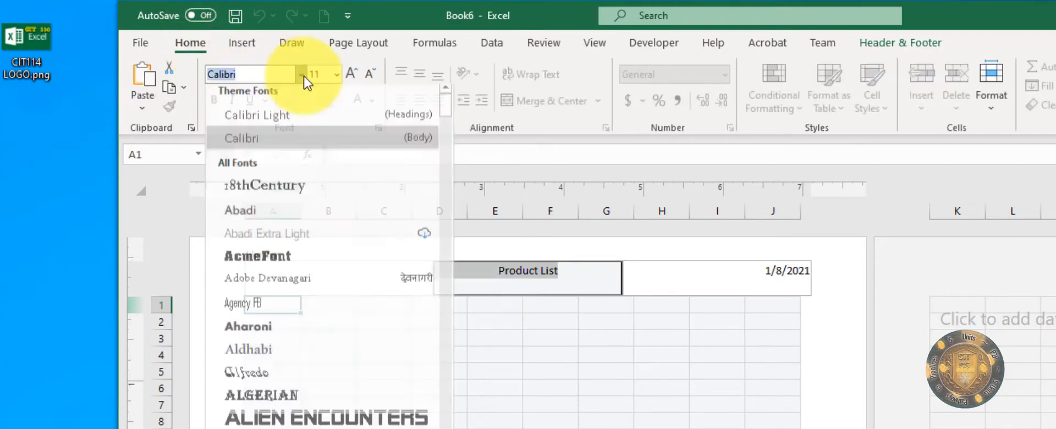
scroll(449, 256, down, 5)
scroll(449, 257, down, 20)
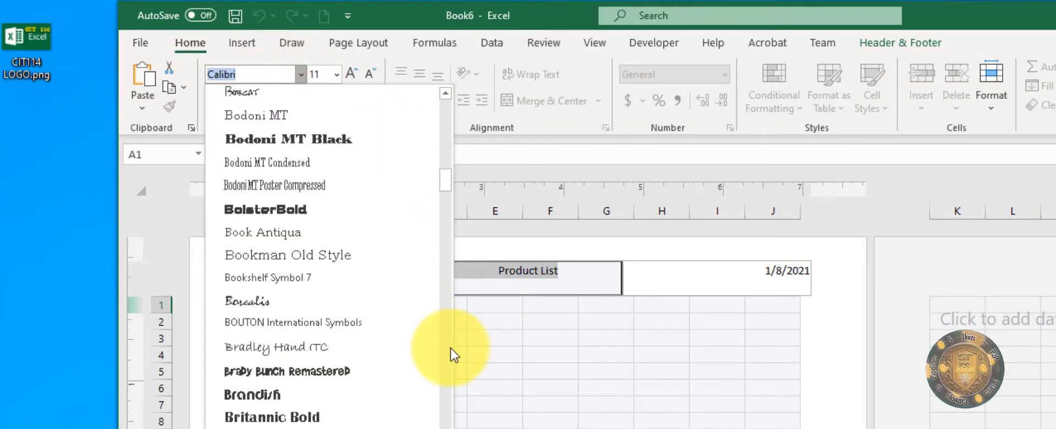
click(297, 349)
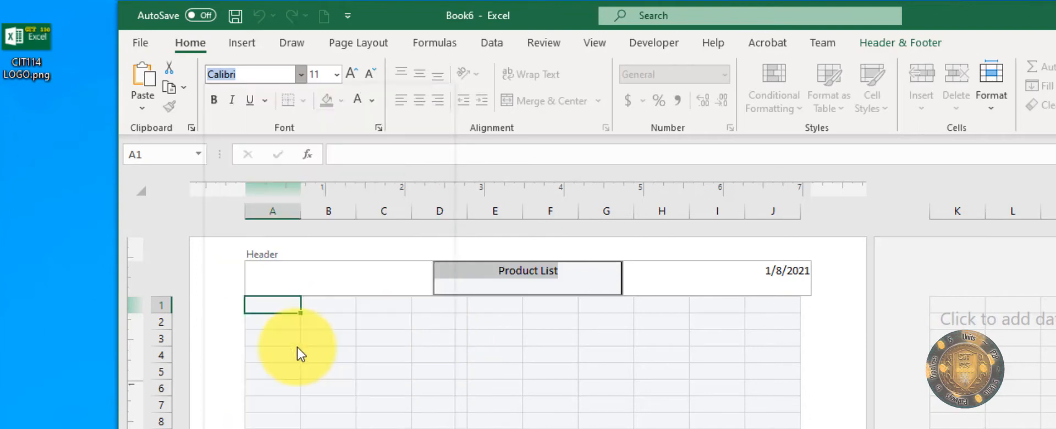
click(354, 77)
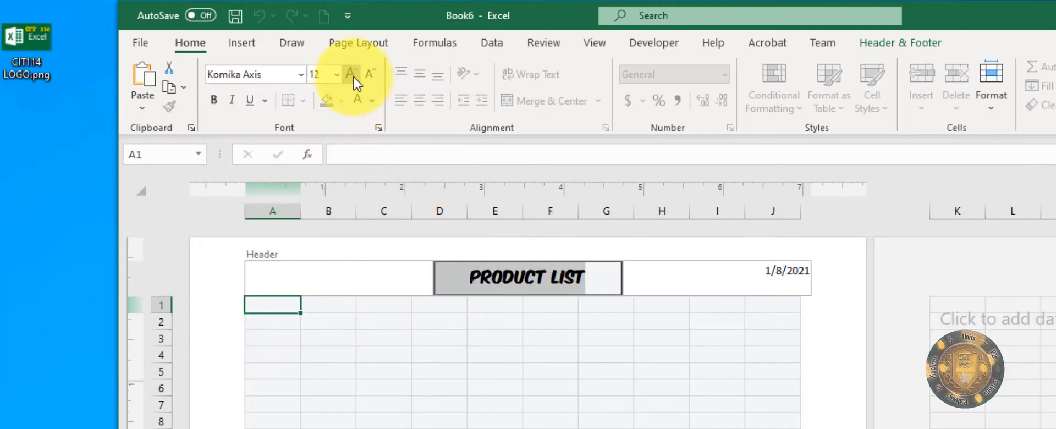
click(354, 78)
click(353, 77)
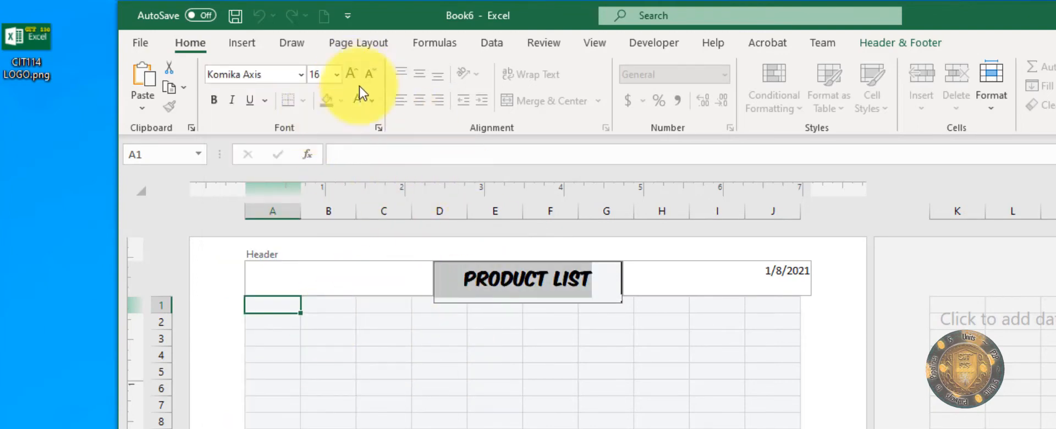
click(740, 283)
click(605, 388)
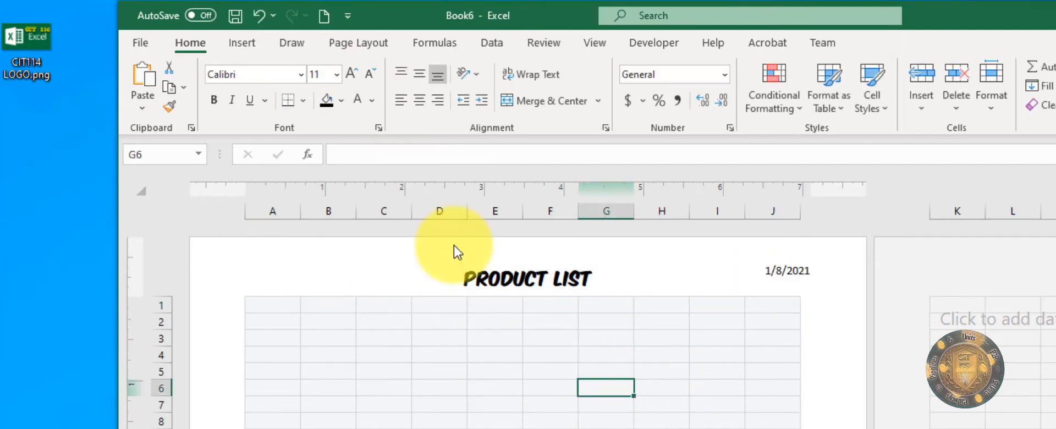
Step: Merge cells A1:J9 into one block and fill it light blue
click(353, 285)
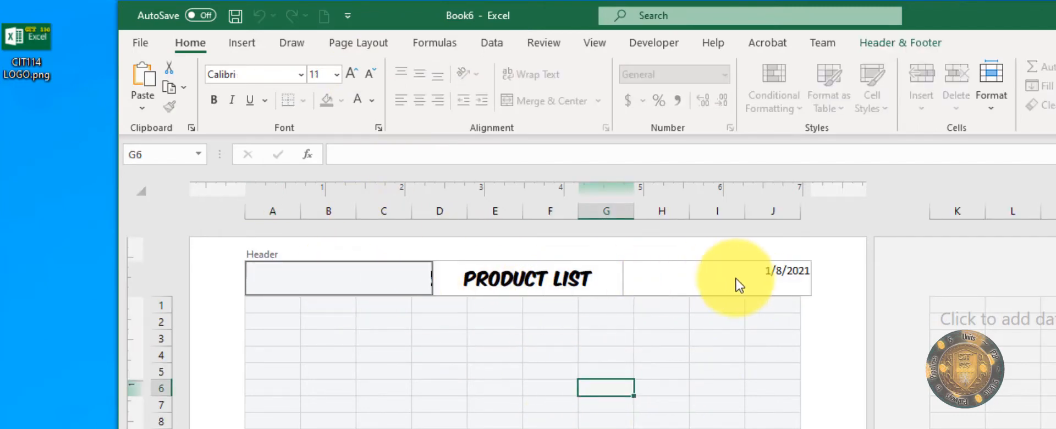
click(513, 325)
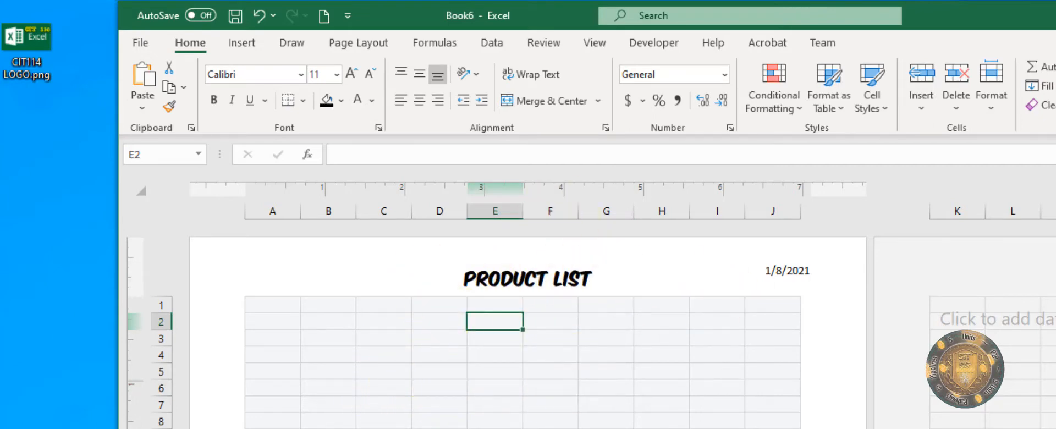
click(707, 344)
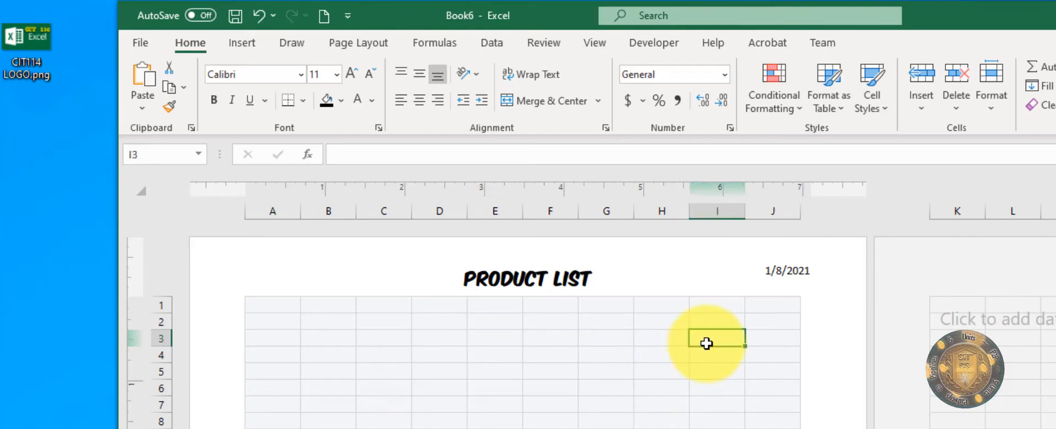
drag(255, 304, 325, 305)
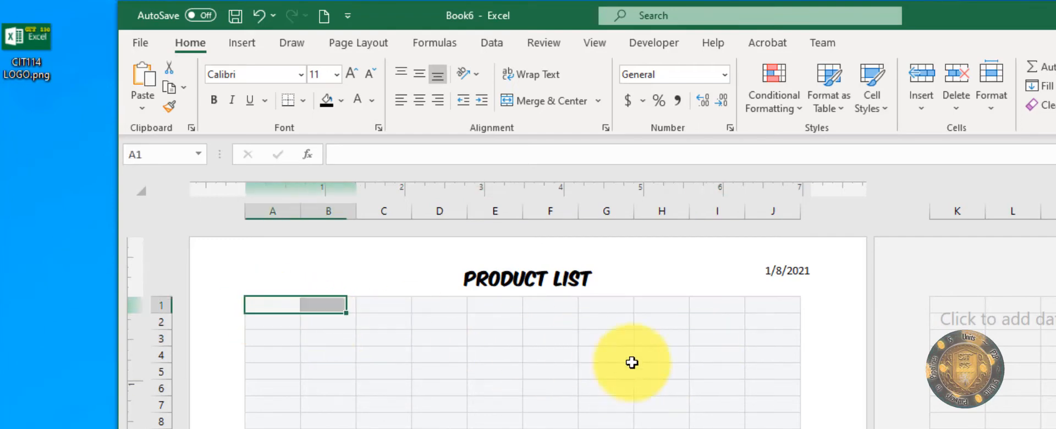
drag(633, 362, 777, 428)
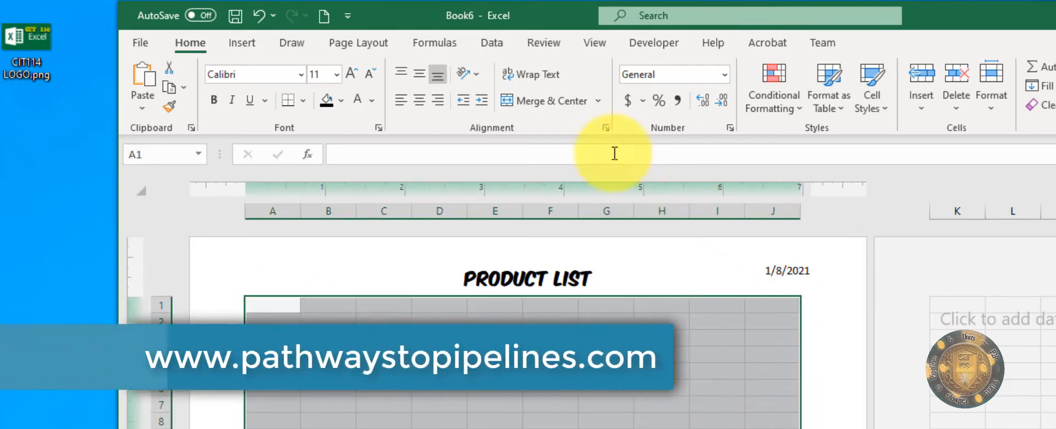
click(545, 101)
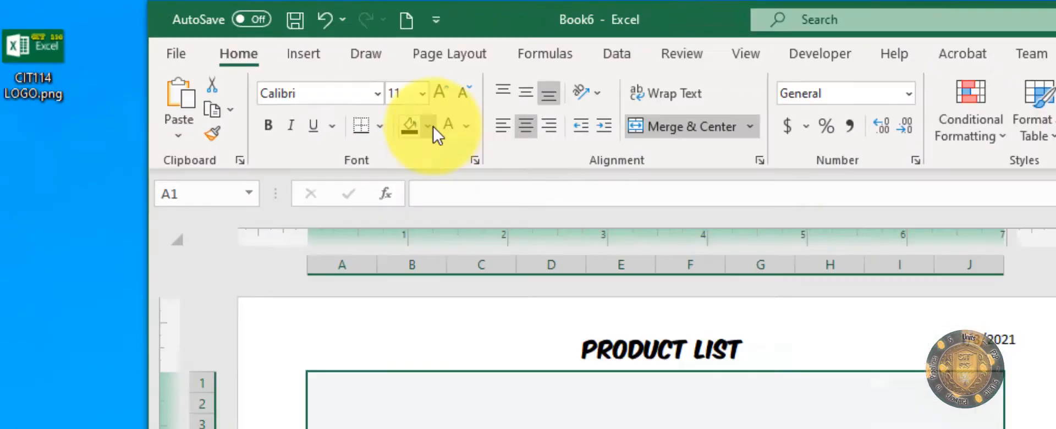
click(226, 67)
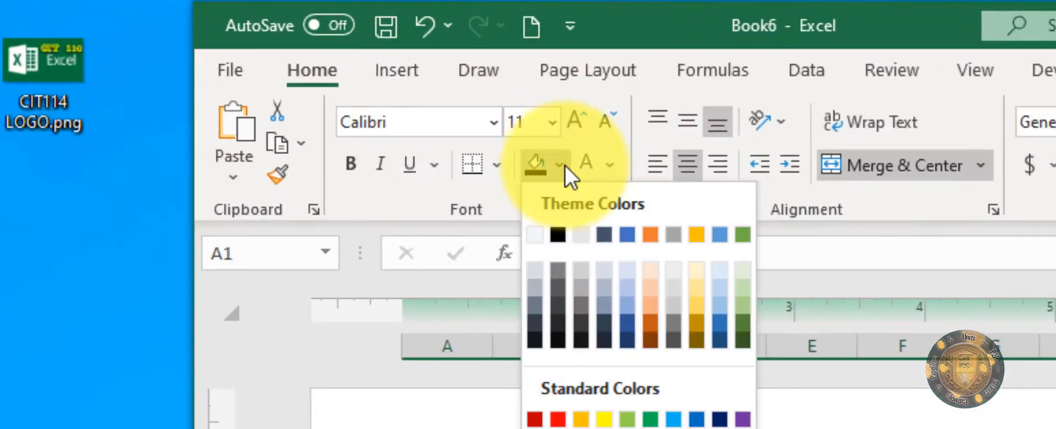
click(628, 273)
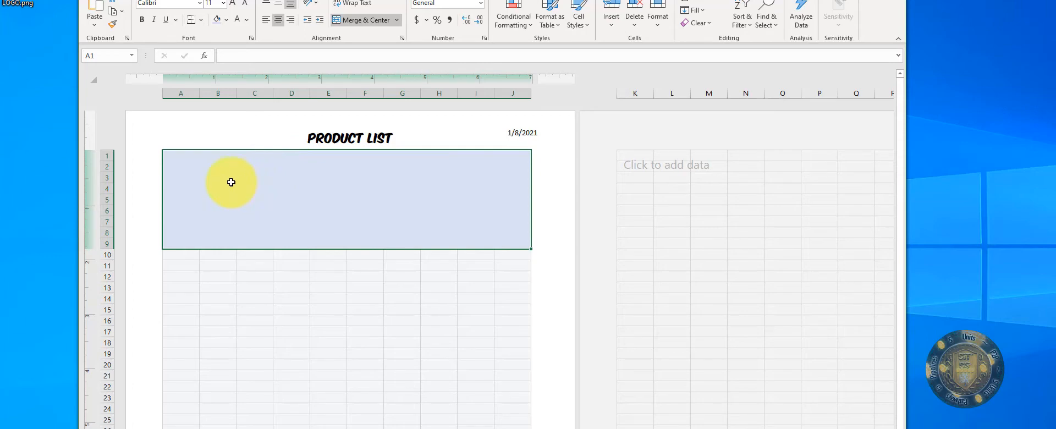
Step: Draw a dark blue rectangle over the left part of the merged header block
click(161, 12)
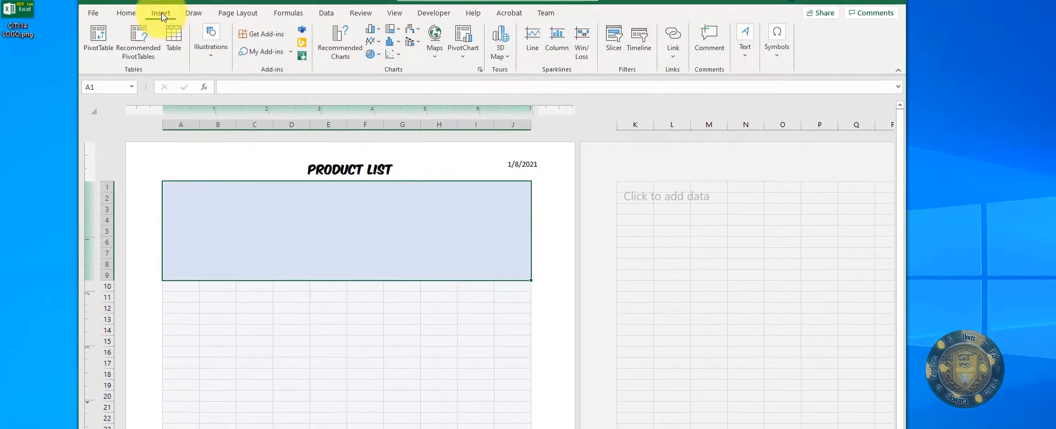
right_click(281, 211)
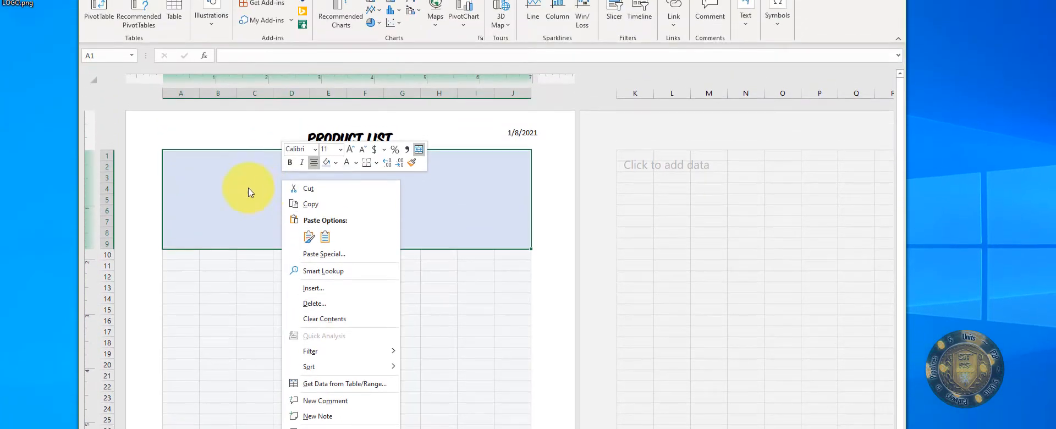
click(245, 94)
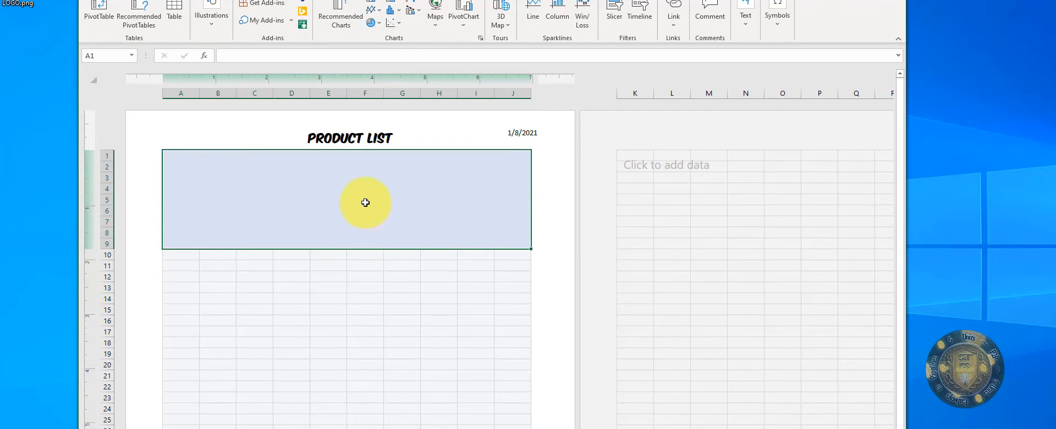
click(213, 24)
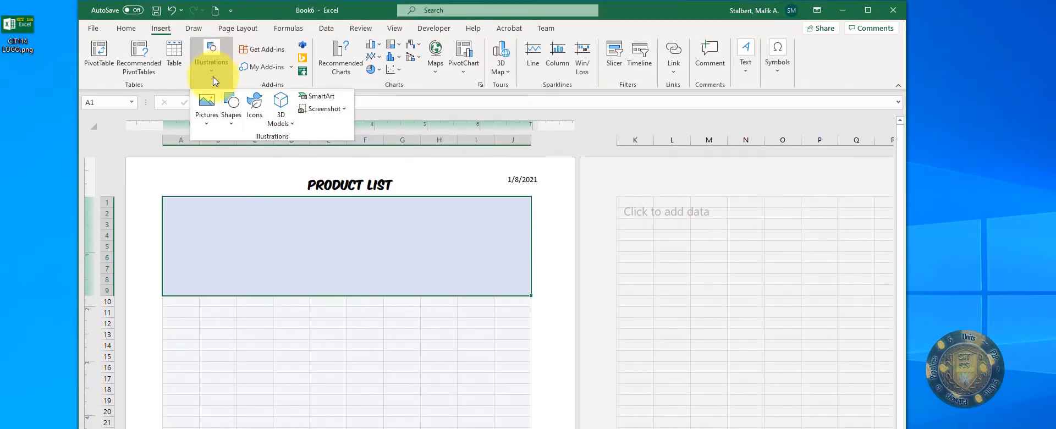
click(234, 121)
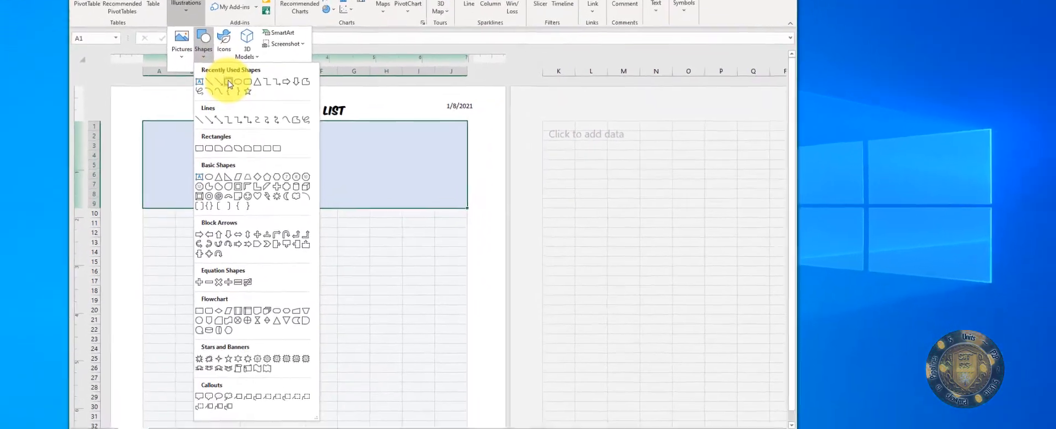
click(260, 155)
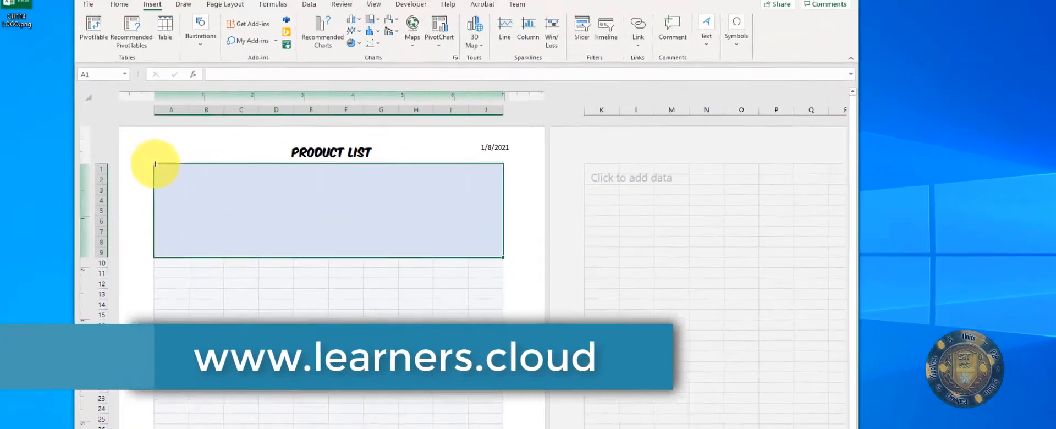
drag(142, 110, 230, 171)
drag(269, 269, 406, 292)
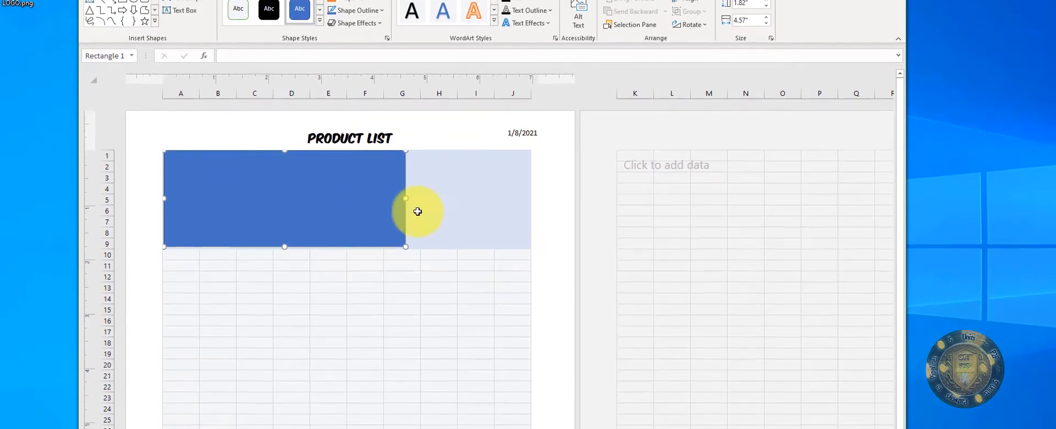
drag(342, 265, 339, 380)
Step: Unmerge the A1:J9 header block
click(212, 203)
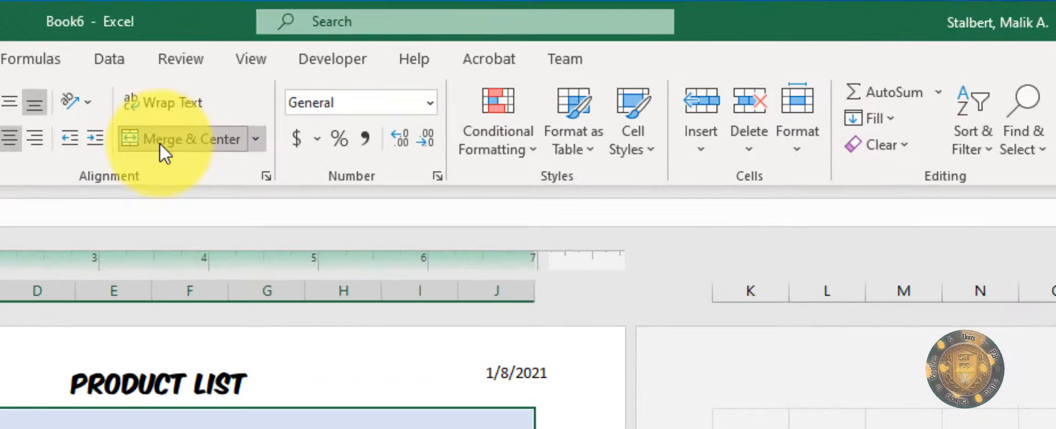
click(365, 67)
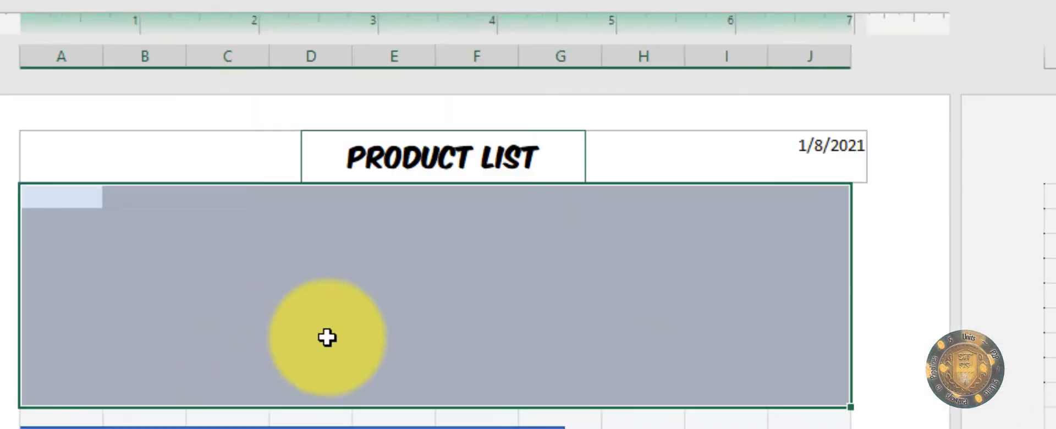
click(582, 195)
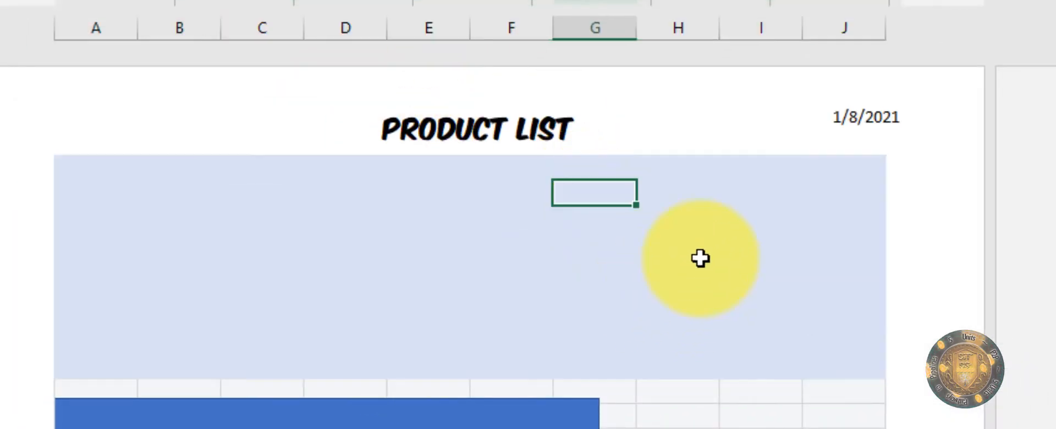
drag(762, 171, 856, 340)
click(71, 157)
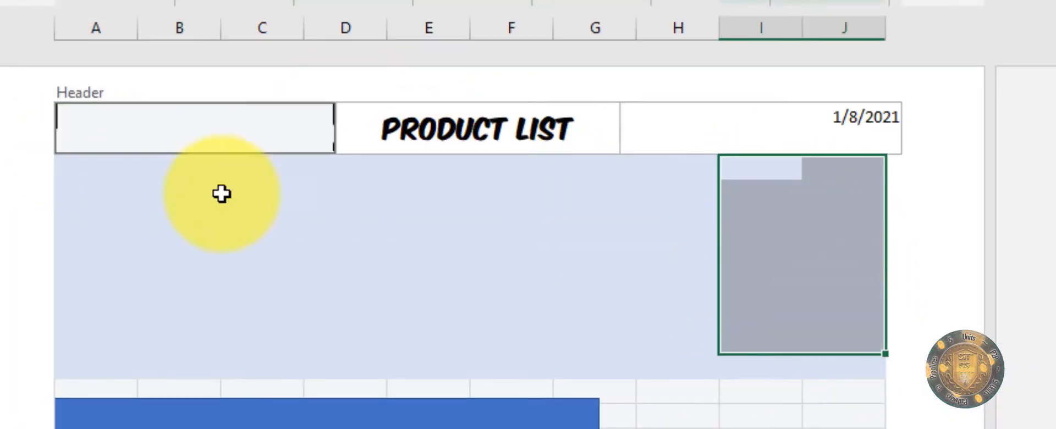
click(191, 224)
Step: Merge A1:H9 and move the blue rectangle back onto the merged block
drag(56, 167, 689, 361)
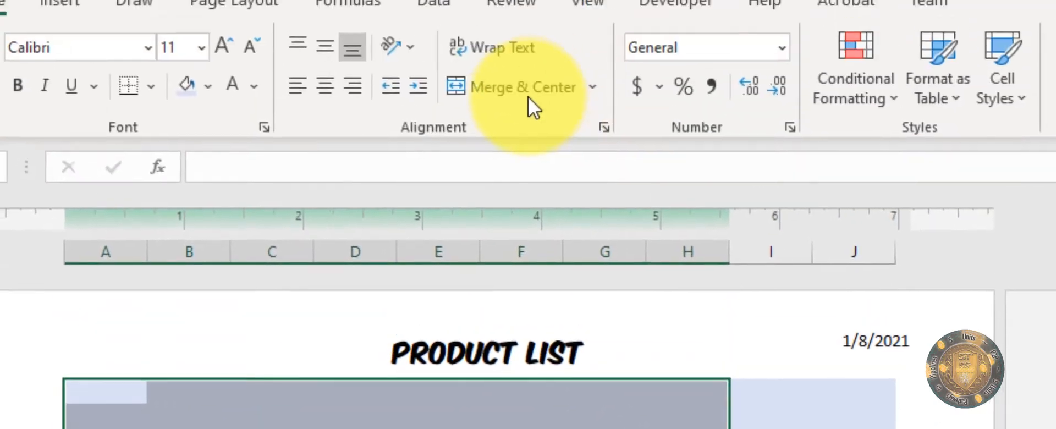
click(528, 97)
drag(323, 425, 299, 143)
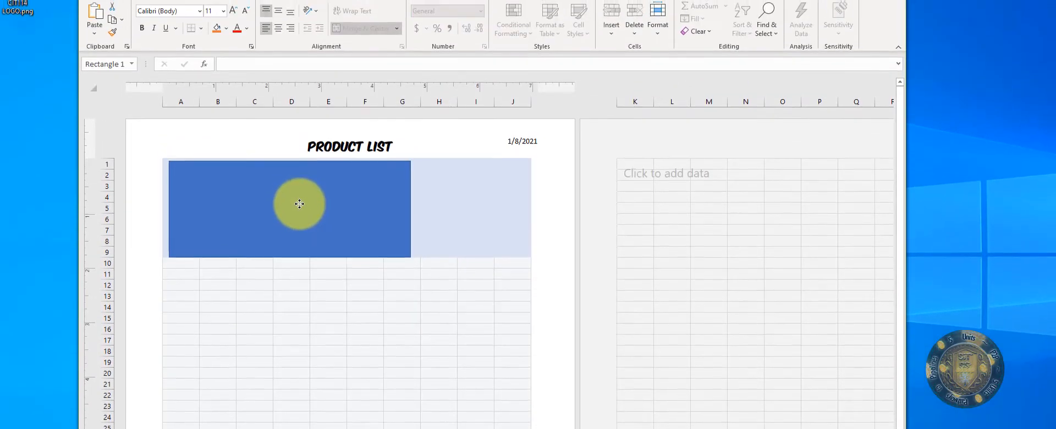
click(427, 171)
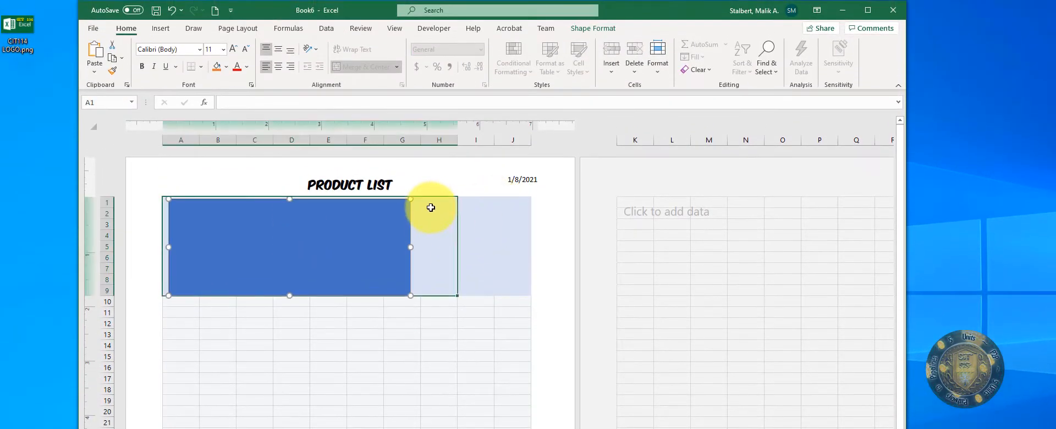
click(488, 217)
drag(478, 201, 522, 292)
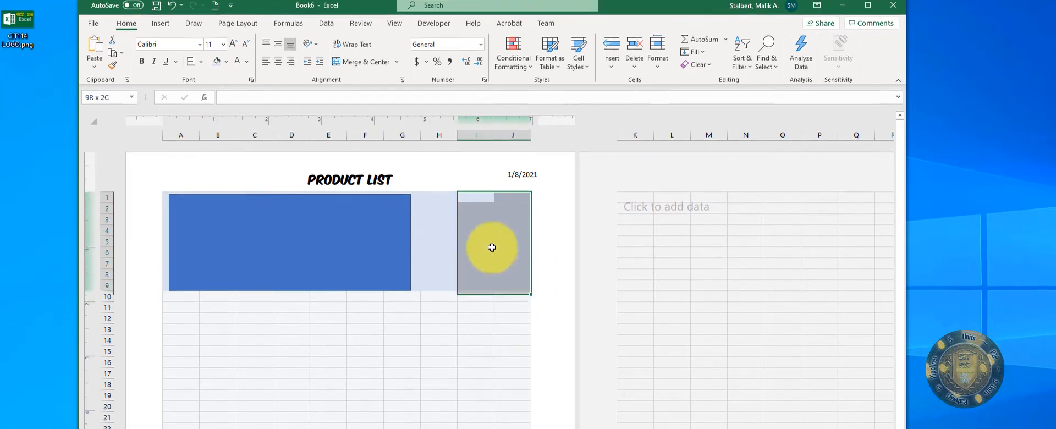
click(490, 249)
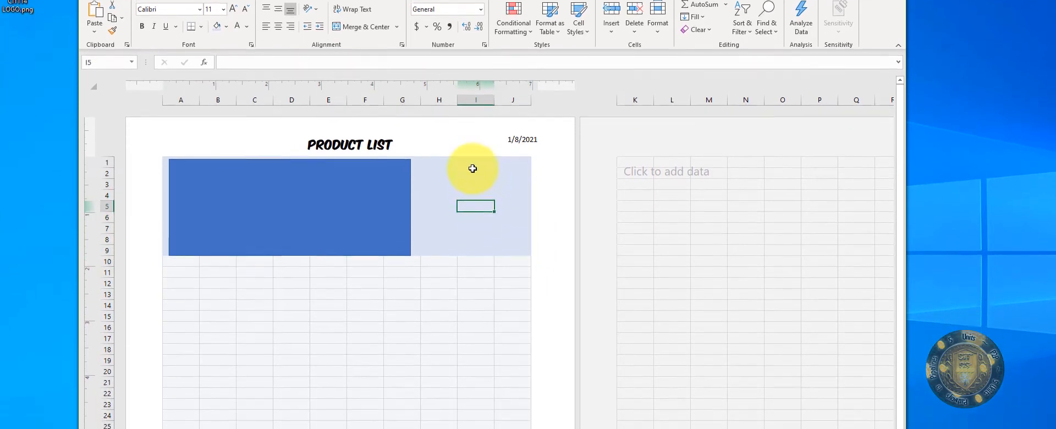
click(475, 236)
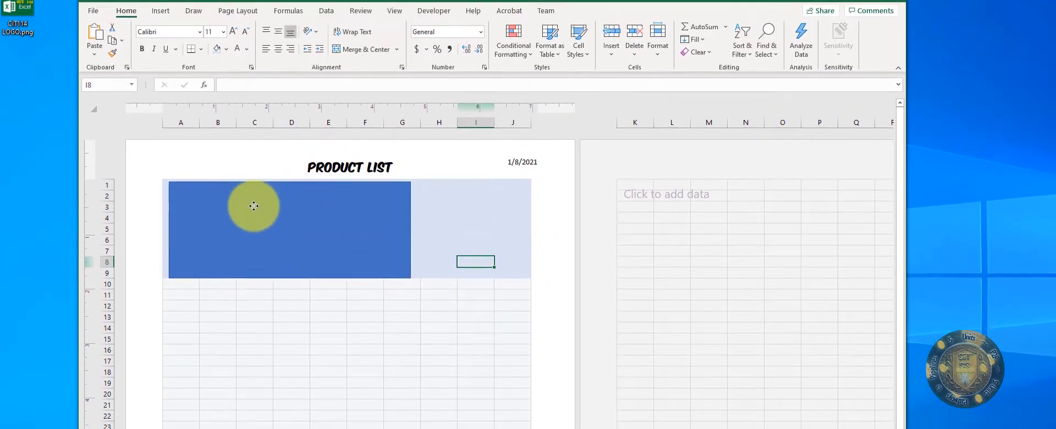
Step: Enter headings Product Code through Bulk Price in A10:F10 with a sample product in row 11
click(254, 206)
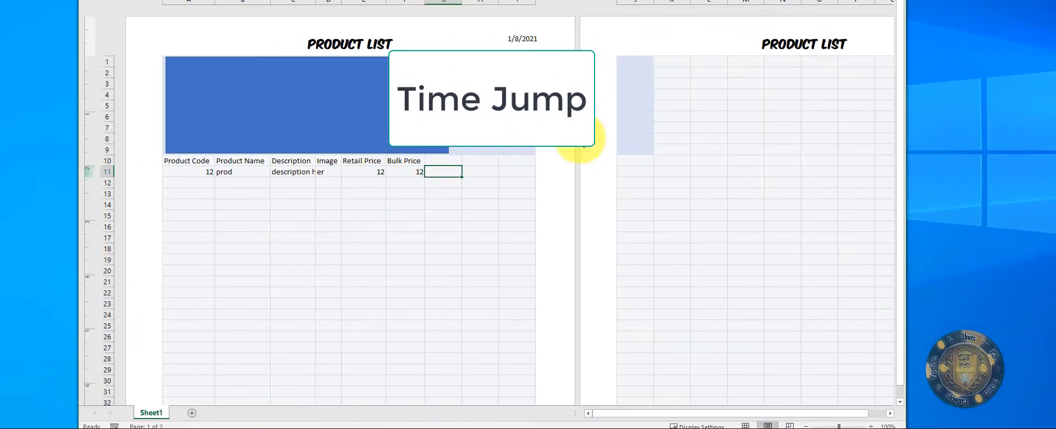
click(466, 239)
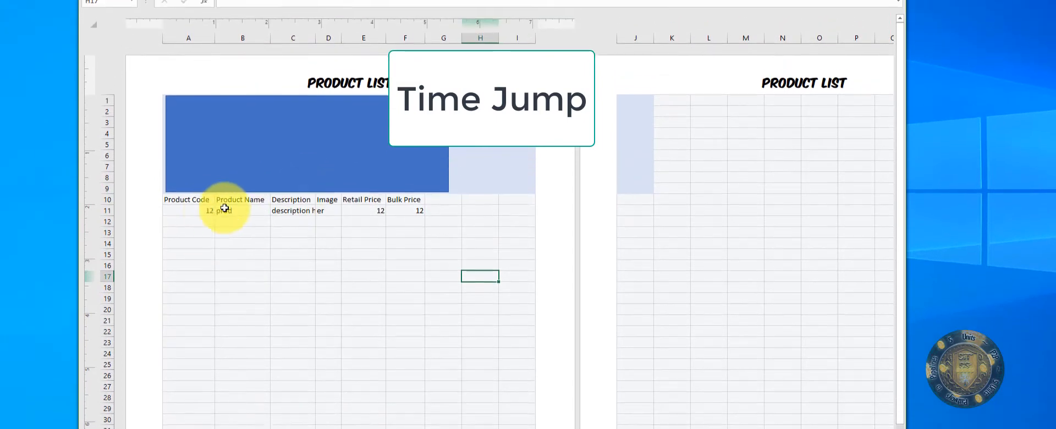
Step: Format A10:I22 as a blue Medium-style table with a header row
drag(177, 200, 523, 345)
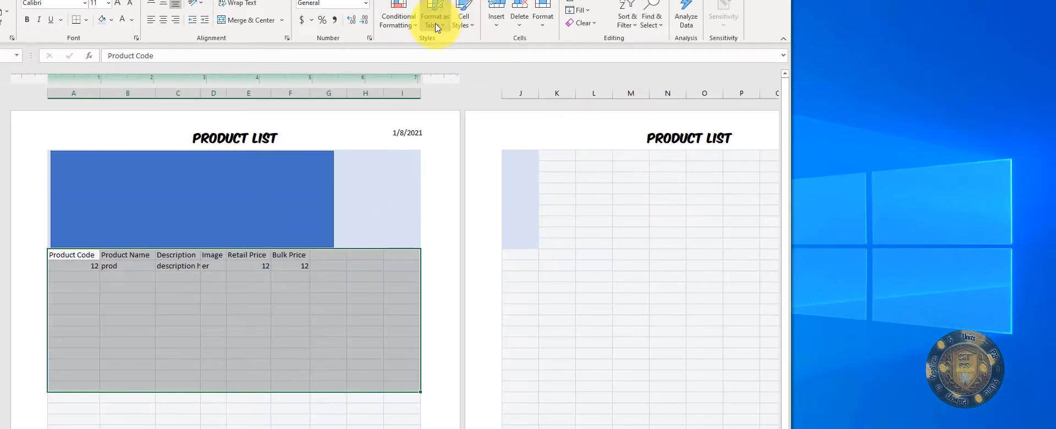
click(569, 126)
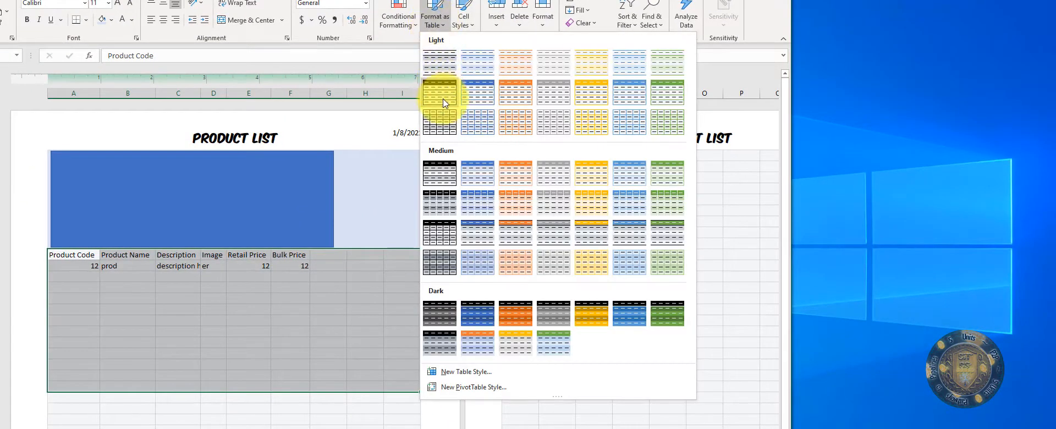
click(478, 171)
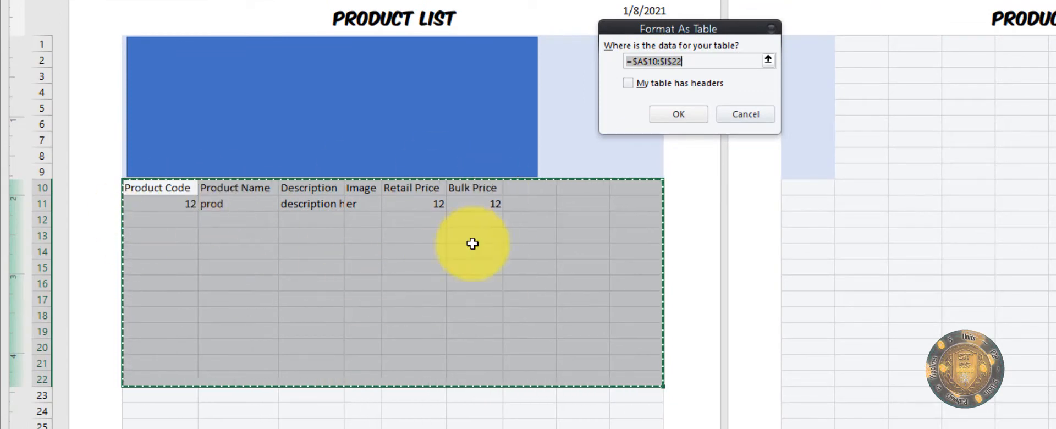
click(675, 83)
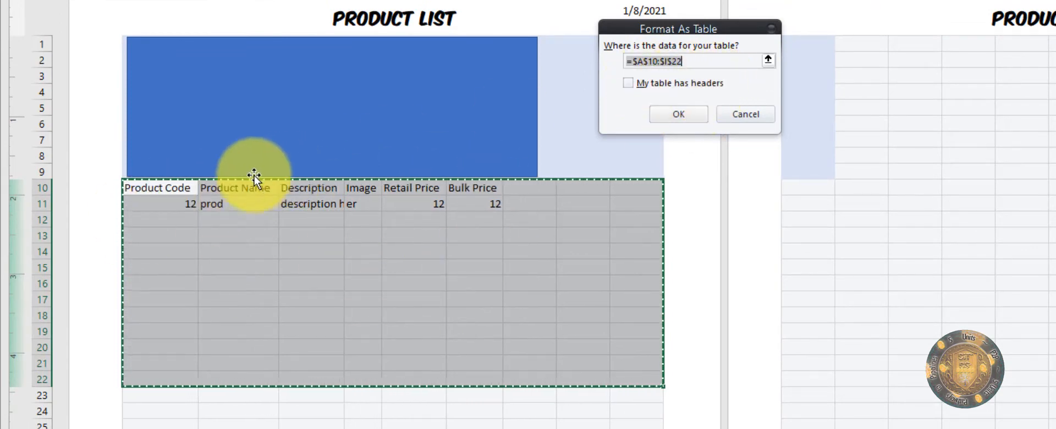
click(628, 83)
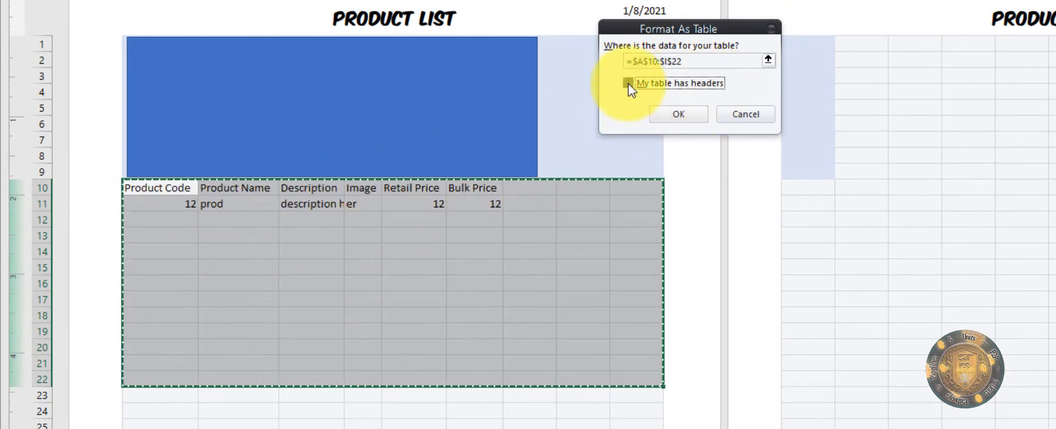
click(676, 116)
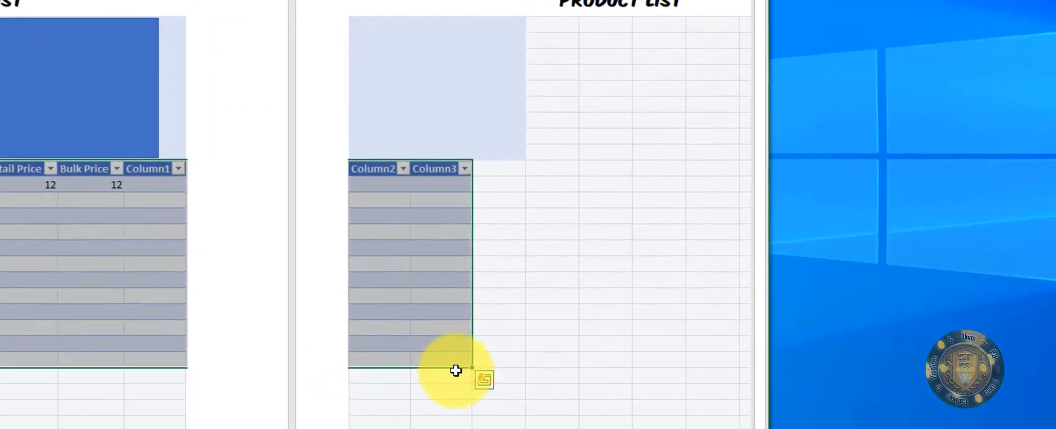
click(455, 370)
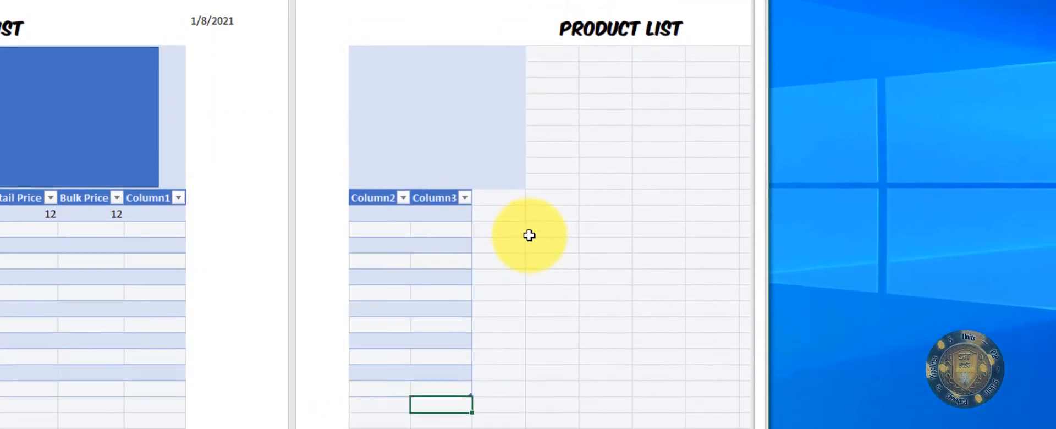
Step: Delete the extra Column1–Column3 columns from the table
click(532, 201)
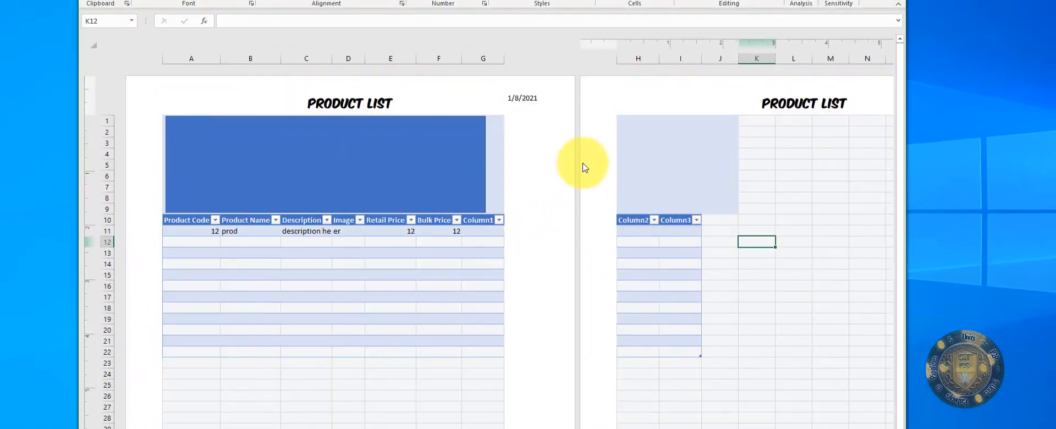
scroll(588, 216, down, 7)
scroll(600, 209, up, 7)
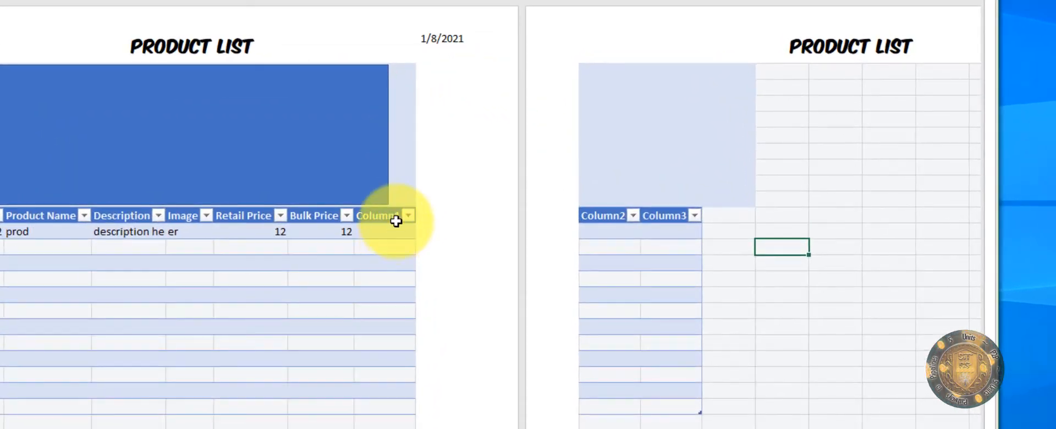
click(492, 218)
drag(395, 336, 665, 403)
right_click(499, 361)
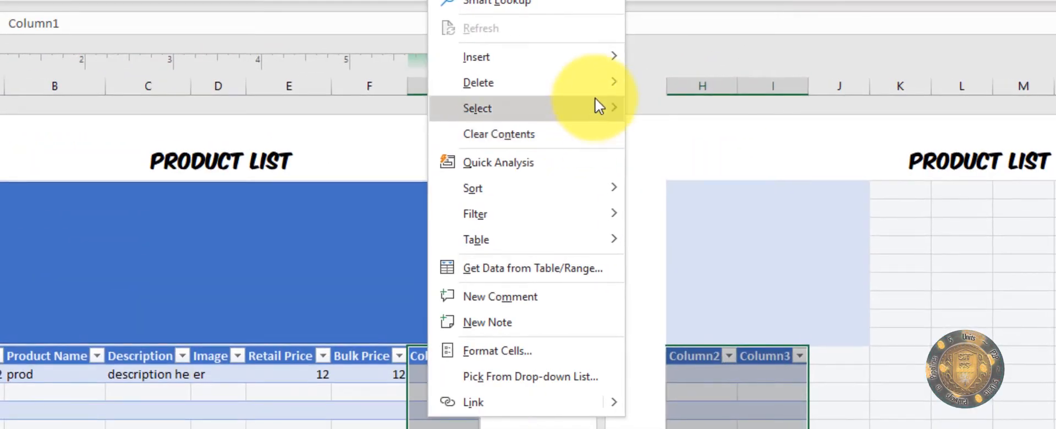
mouse_move(534, 72)
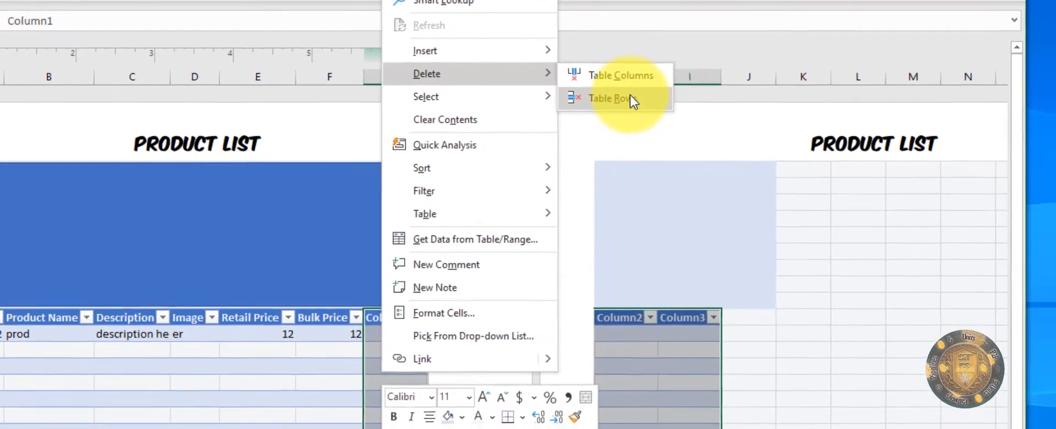
click(624, 82)
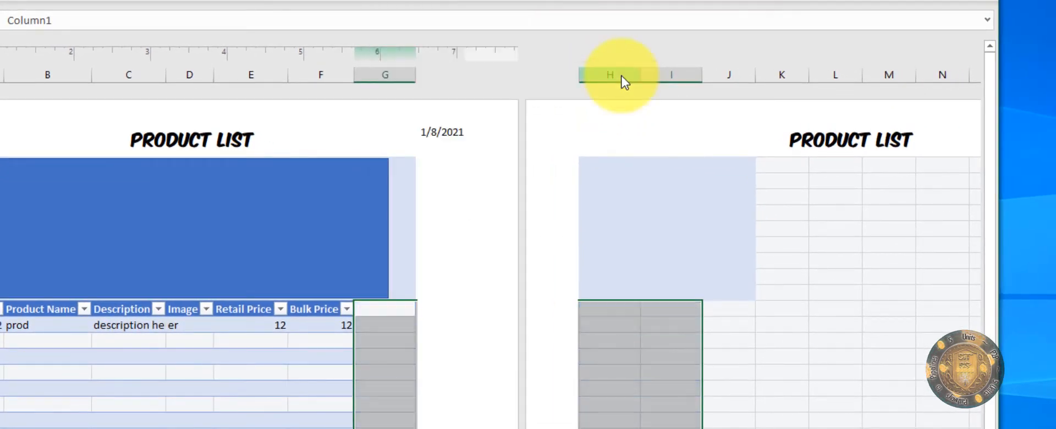
click(603, 391)
click(379, 421)
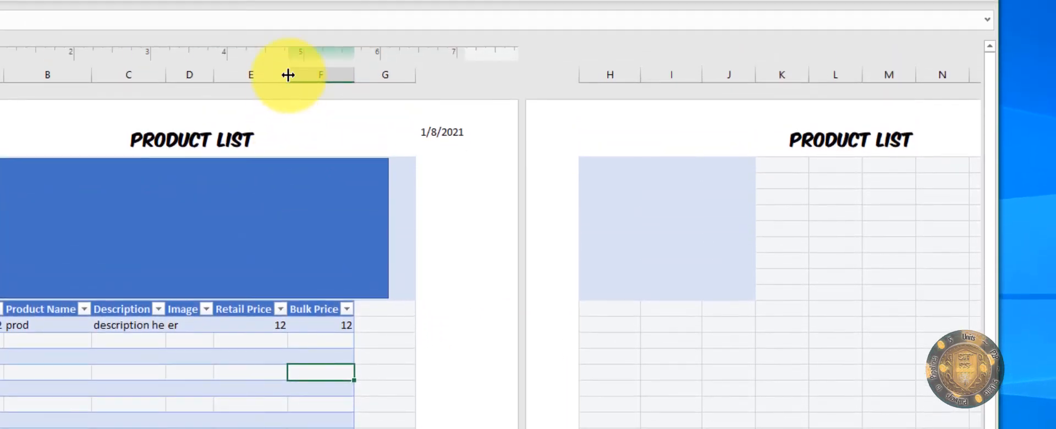
Step: Resize and hide columns F–J so the table ends at Retail Price beside columns K–L
drag(318, 73, 319, 72)
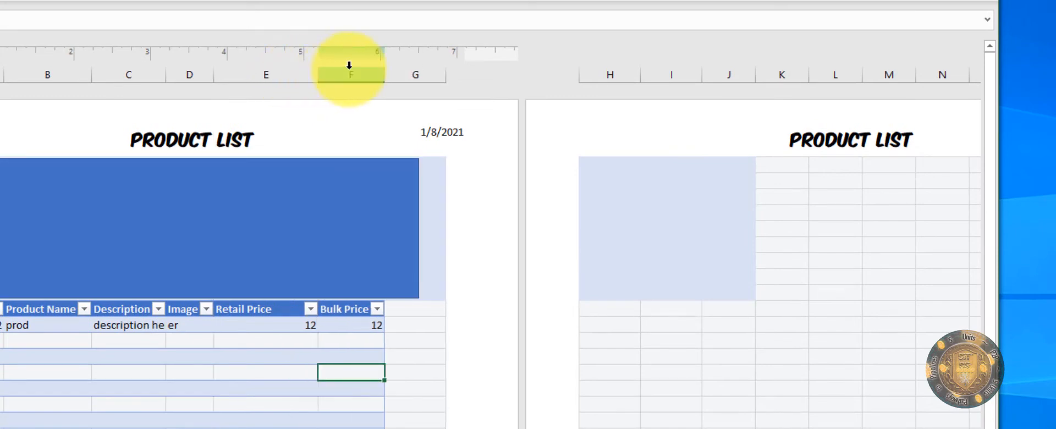
drag(395, 70, 404, 70)
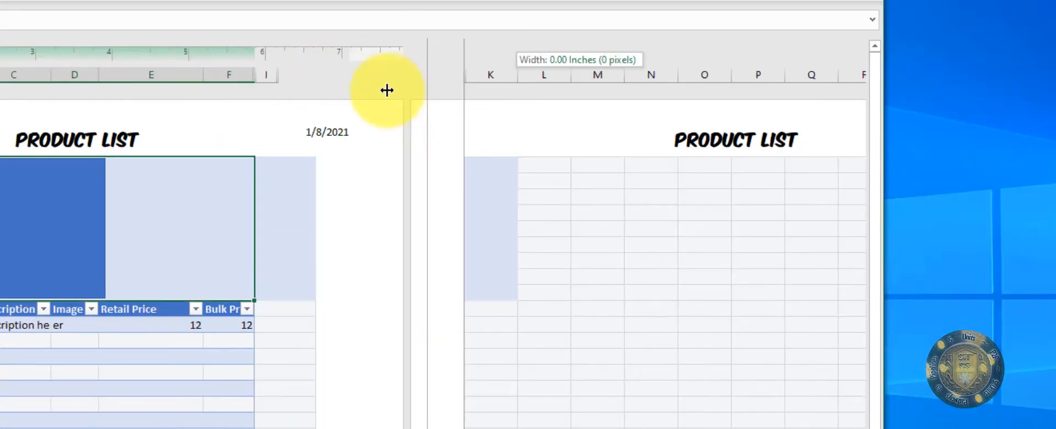
drag(387, 90, 396, 90)
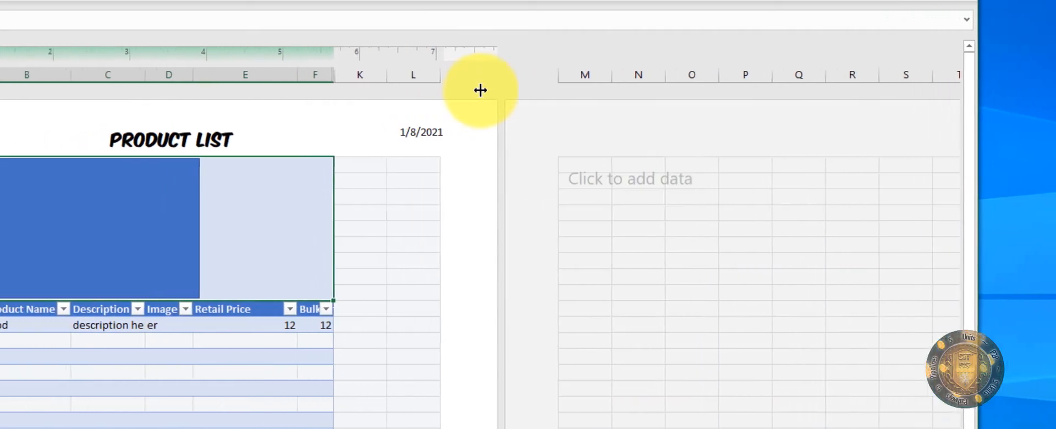
click(338, 184)
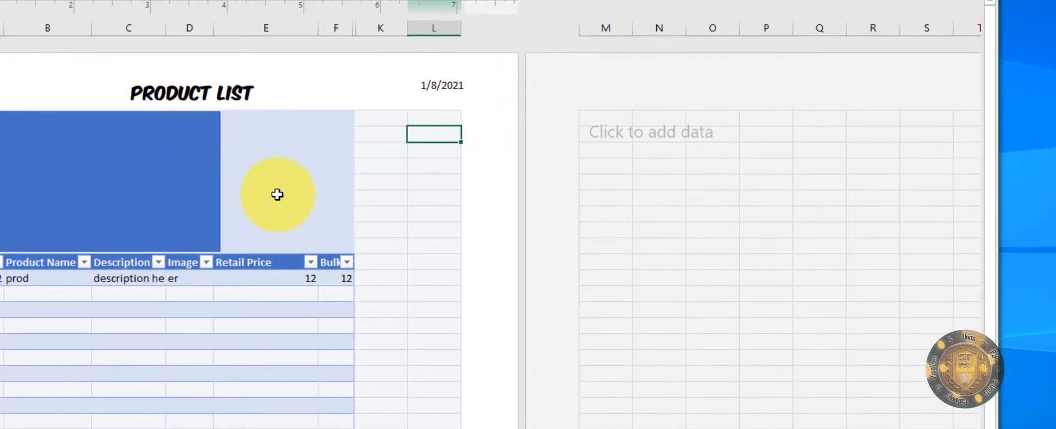
click(278, 194)
click(382, 134)
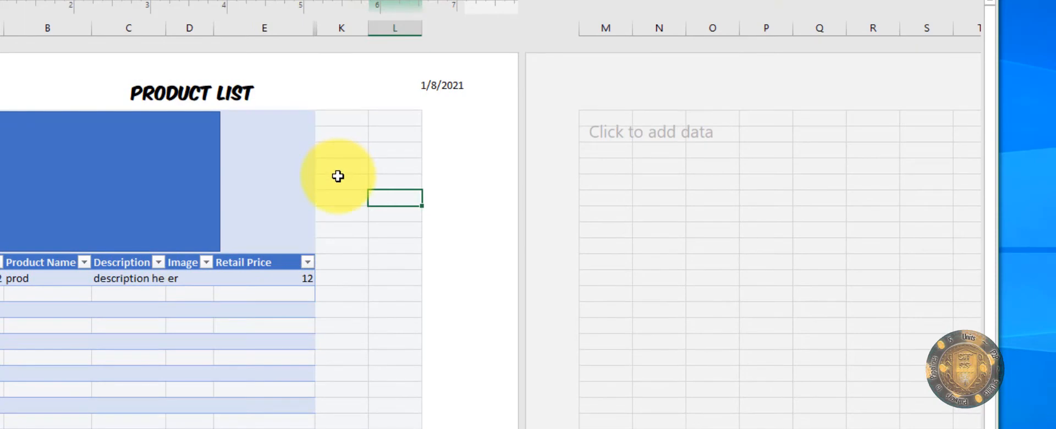
click(338, 176)
drag(337, 166, 389, 165)
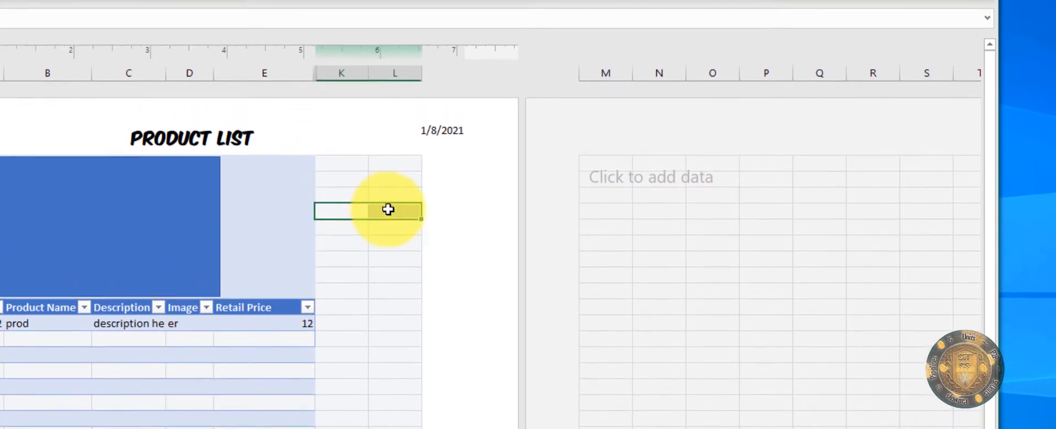
Step: Add a merged, centred Company Name heading in K4:L4 with Phone: and Website: labels below
click(188, 135)
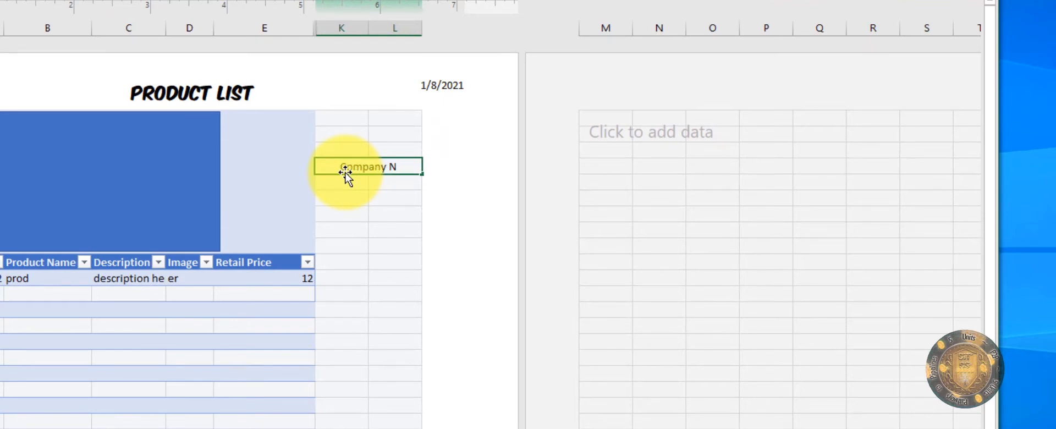
drag(352, 183, 381, 185)
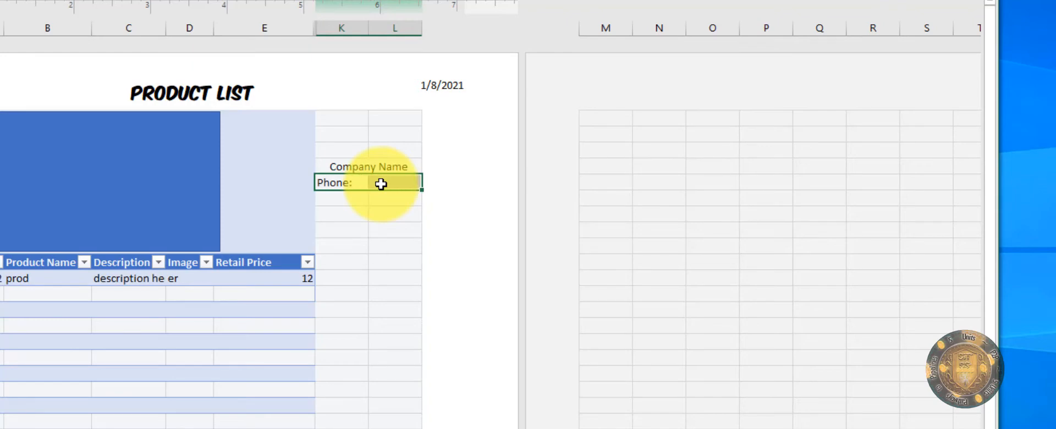
key(Down)
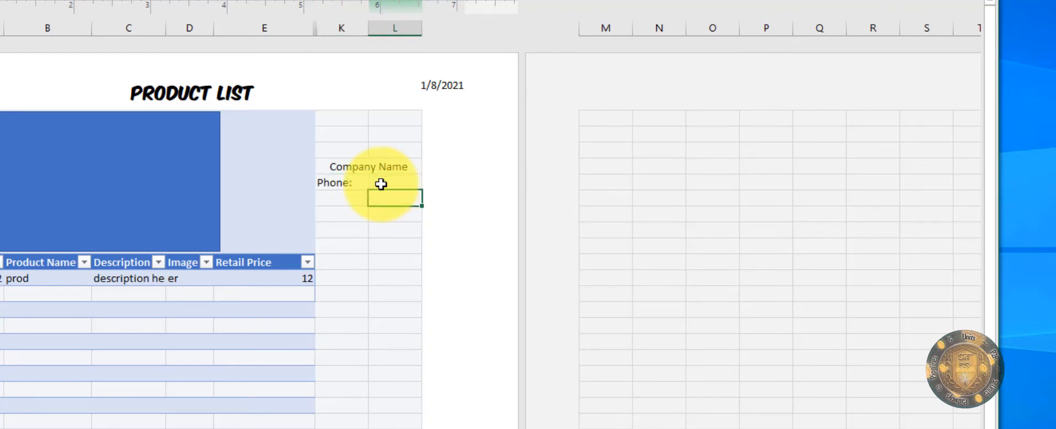
key(Left)
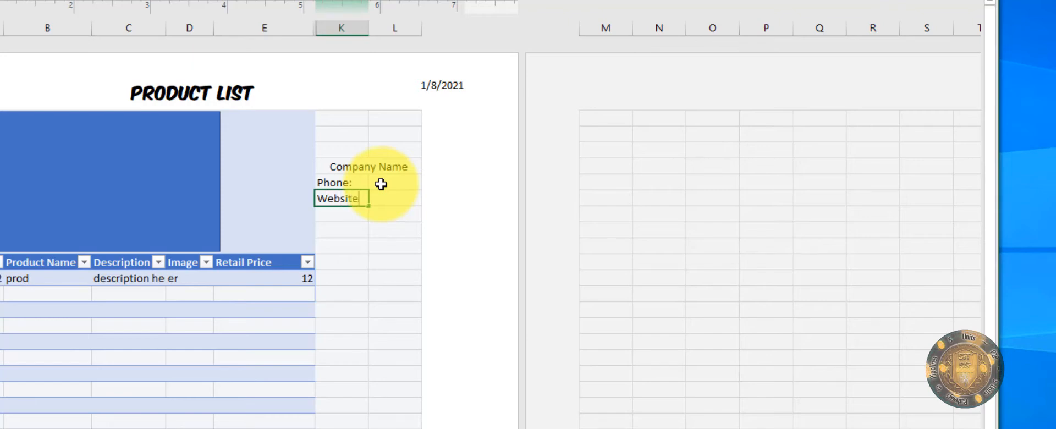
text(Website:)
scroll(396, 196, down, 1)
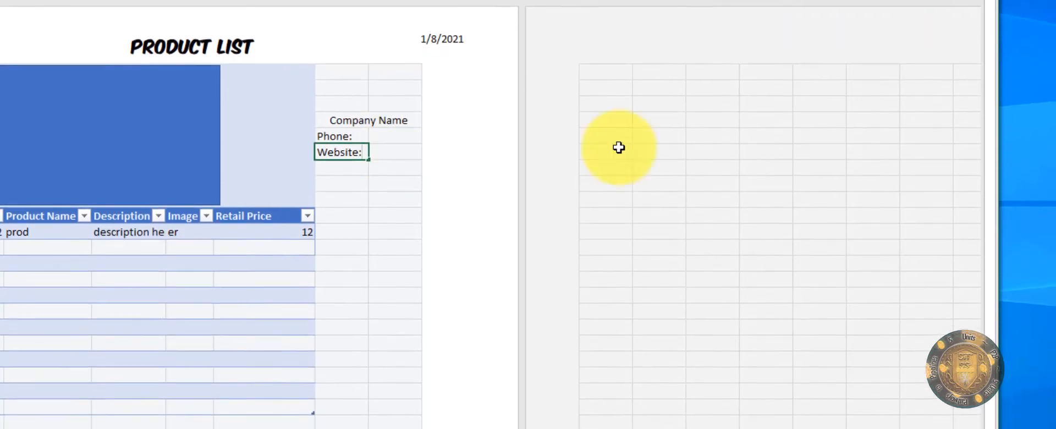
click(392, 242)
scroll(333, 143, up, 1)
Step: Select the contact block from Company Name through Website: in columns K–L
click(349, 170)
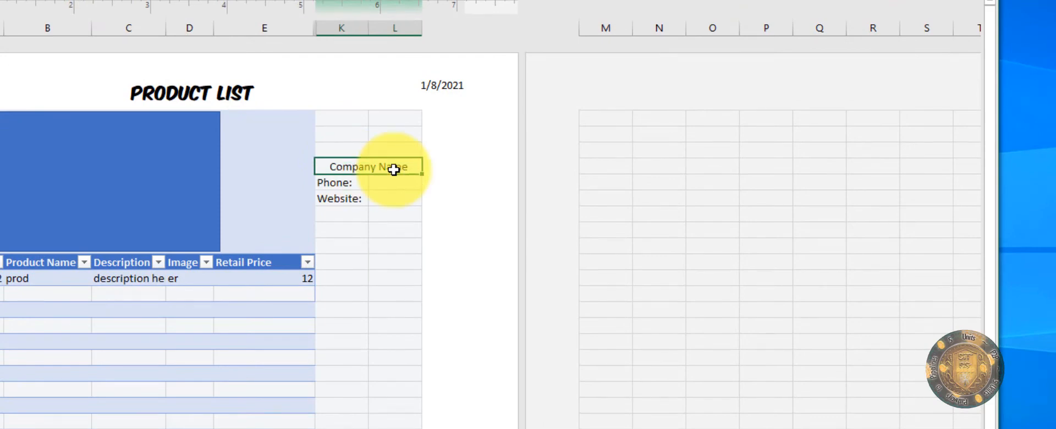
click(325, 184)
click(336, 199)
drag(385, 186, 388, 217)
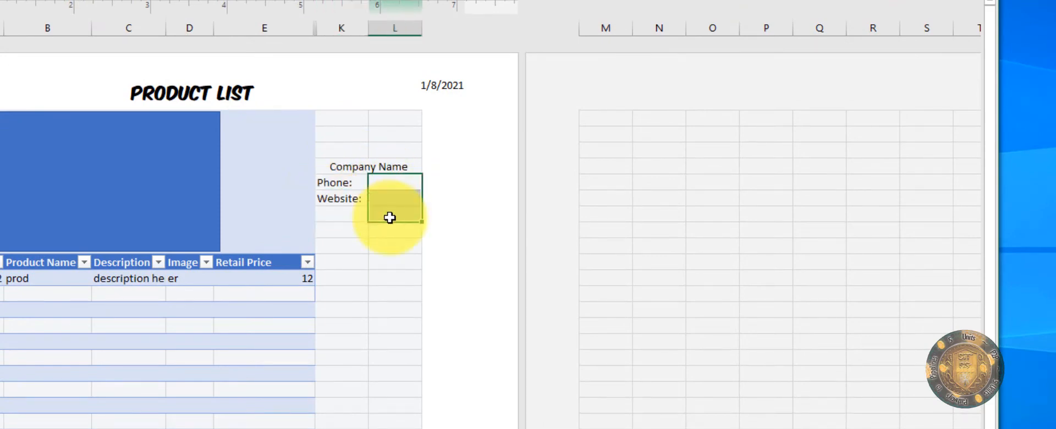
click(329, 216)
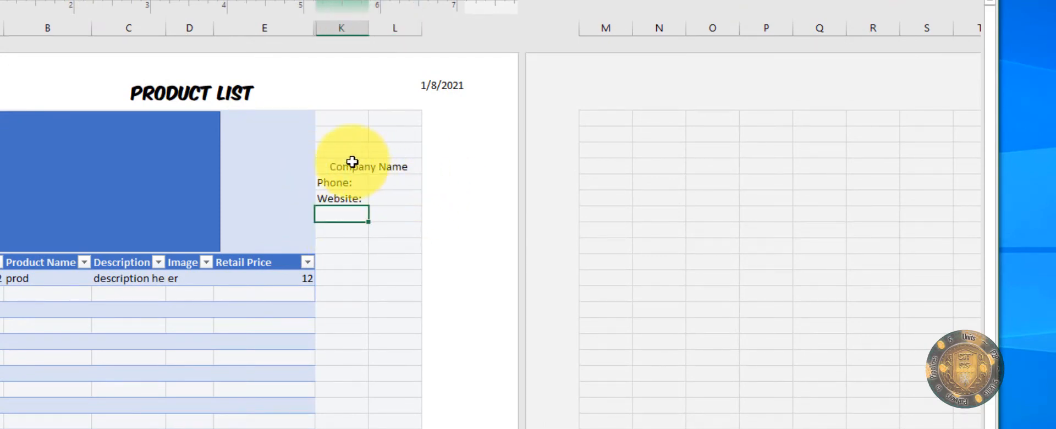
drag(349, 165, 409, 214)
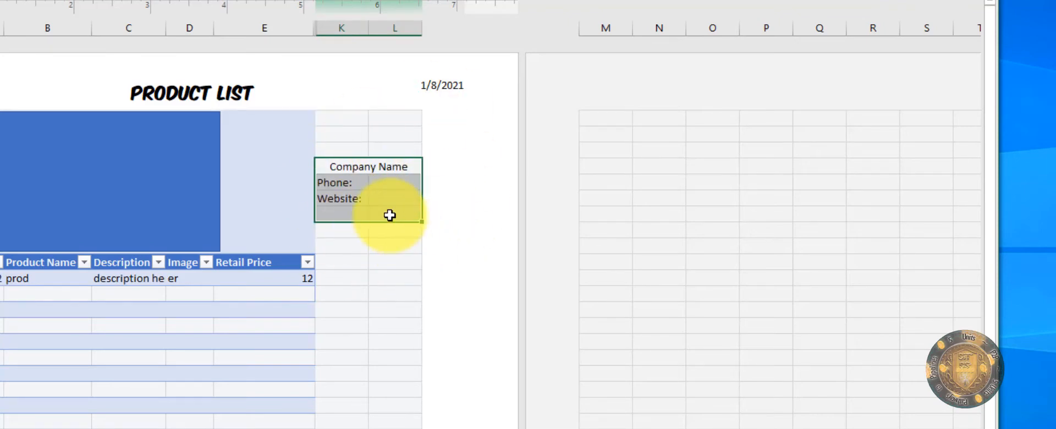
shift+click(403, 203)
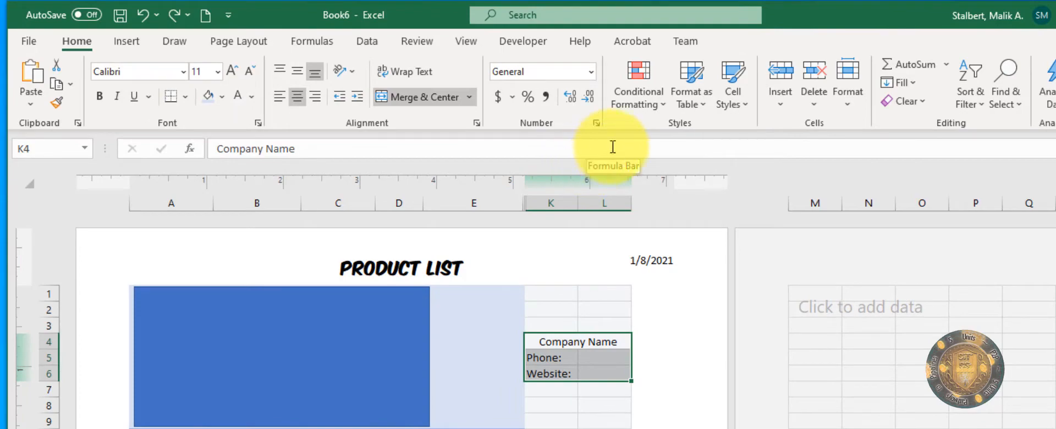
Step: Apply the 20% - Accent1 cell style to the K4:L6 contact block
click(738, 97)
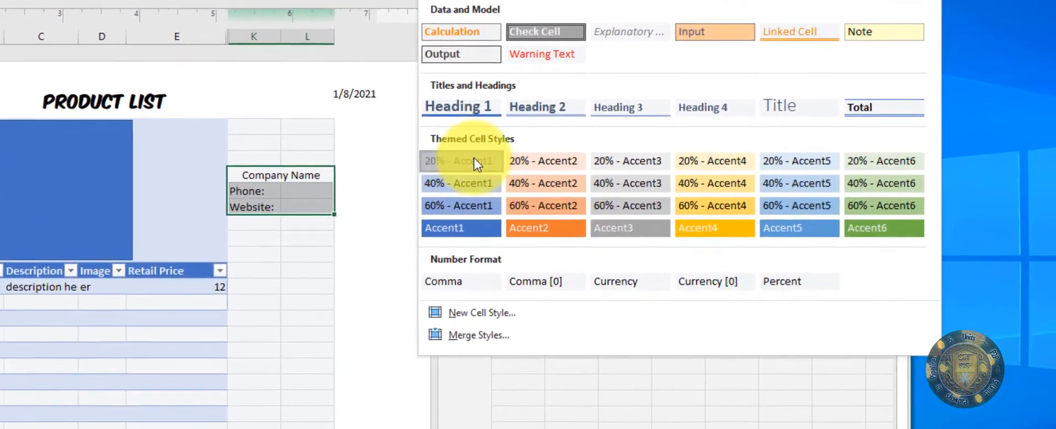
click(565, 198)
click(347, 309)
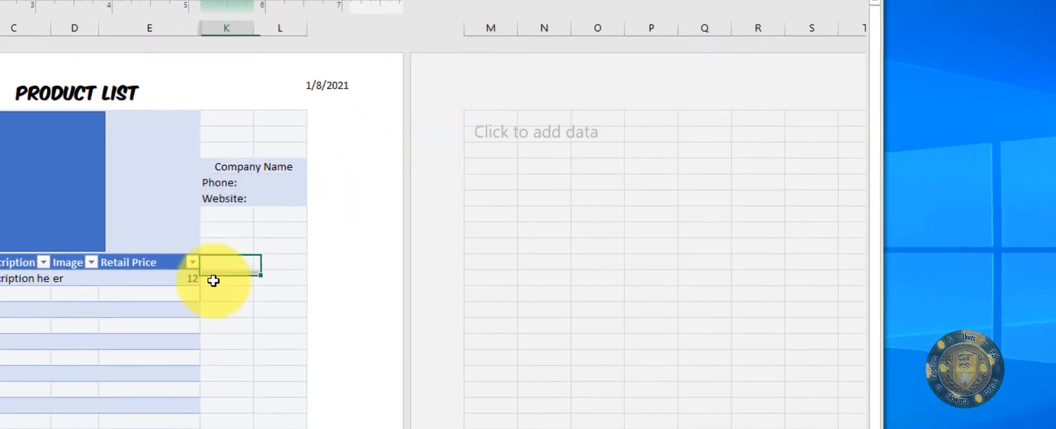
Step: Add All Borders around every cell of the Company Name, Phone and Website block
drag(217, 165, 275, 207)
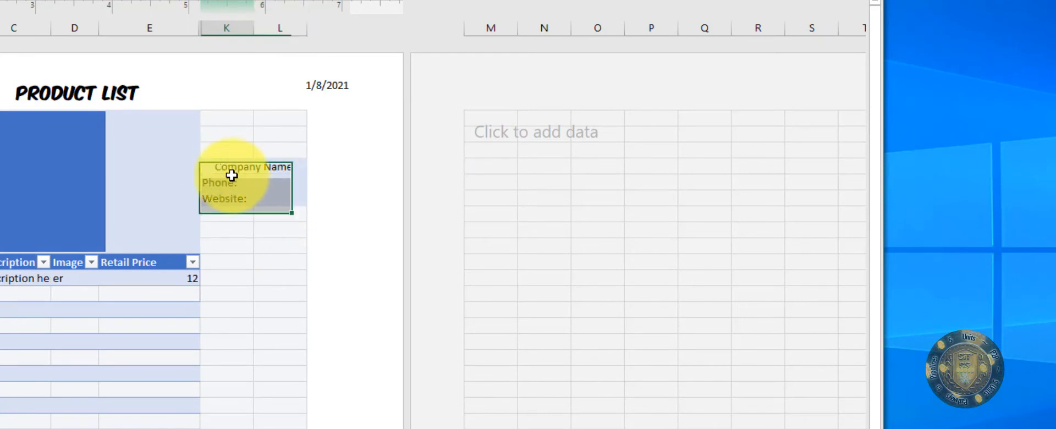
drag(232, 175, 268, 198)
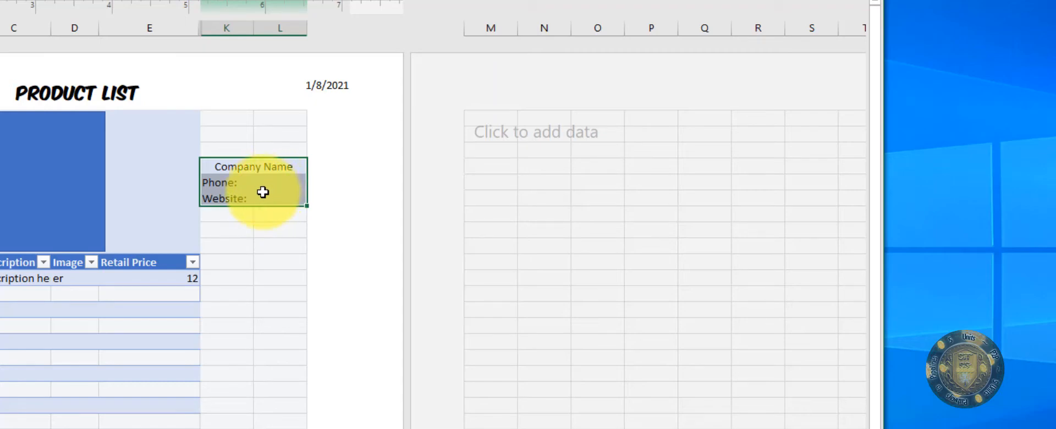
right_click(263, 192)
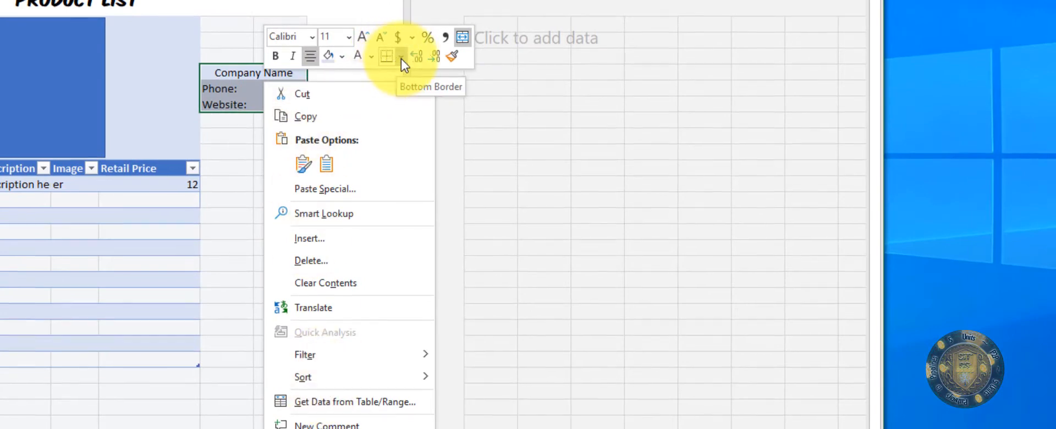
click(401, 103)
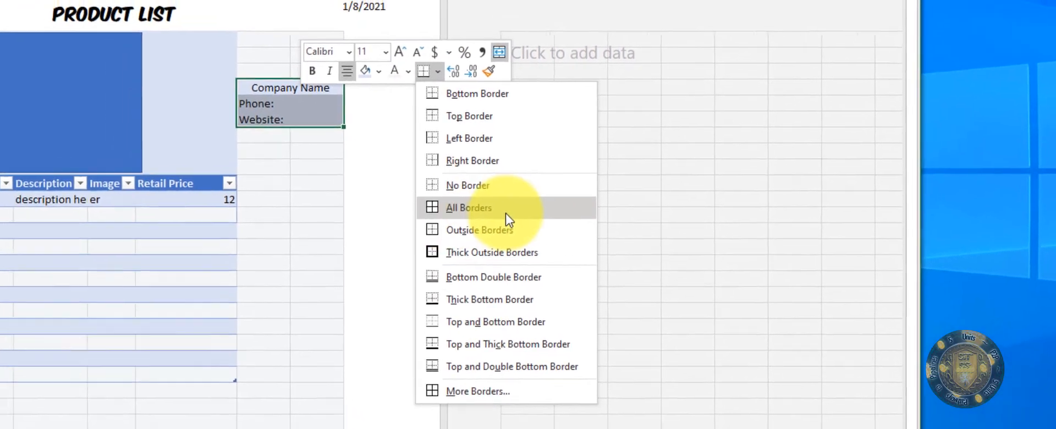
click(446, 231)
click(407, 236)
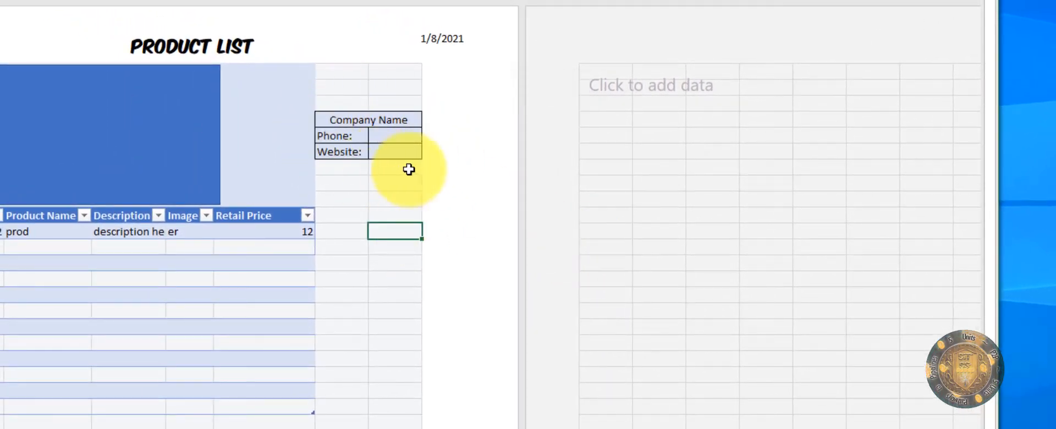
drag(330, 164, 394, 194)
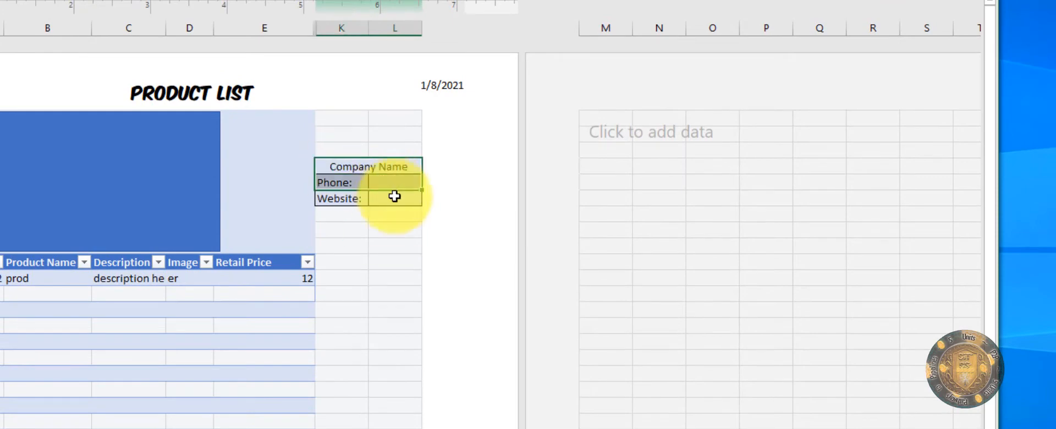
right_click(377, 176)
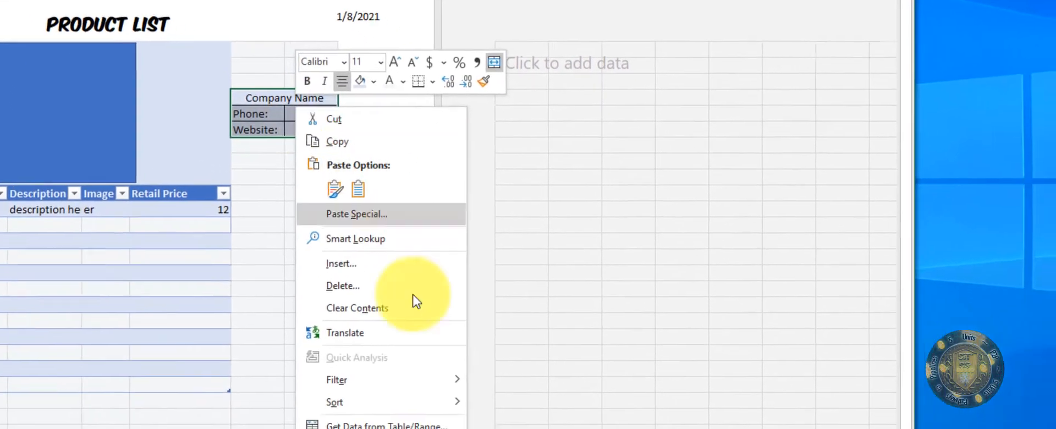
mouse_move(365, 377)
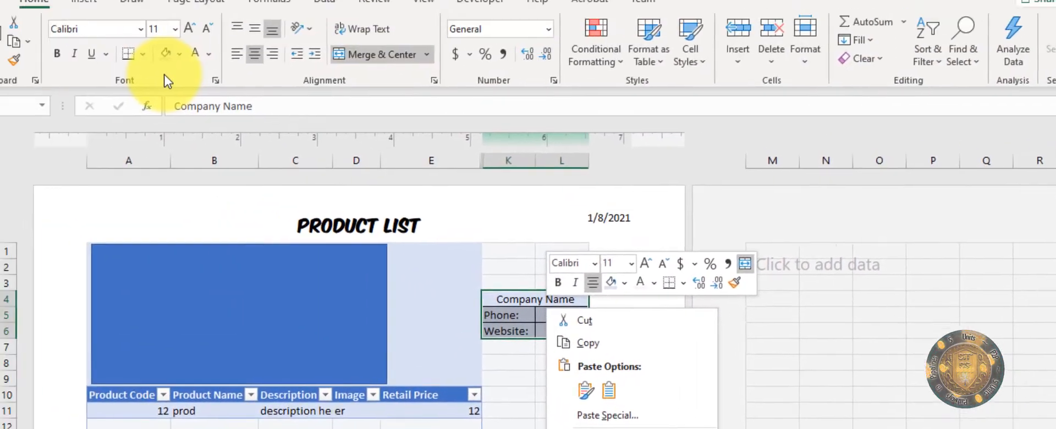
click(168, 81)
click(472, 297)
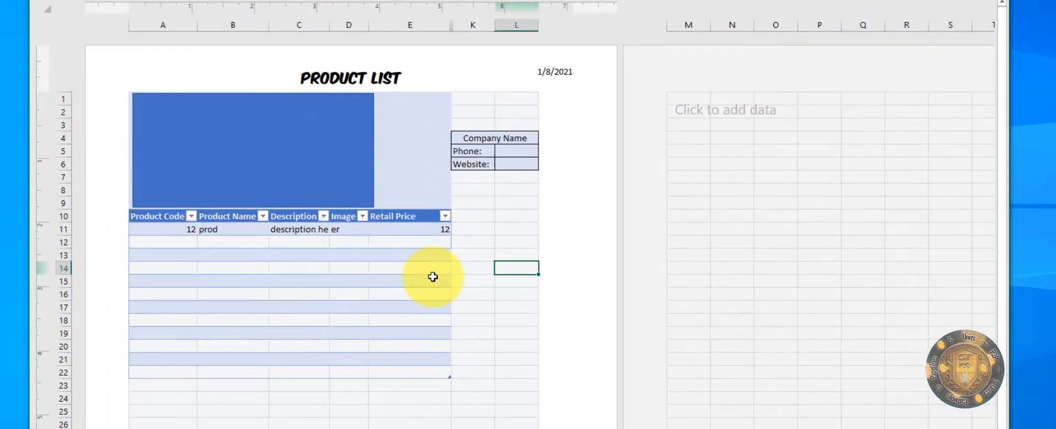
click(297, 248)
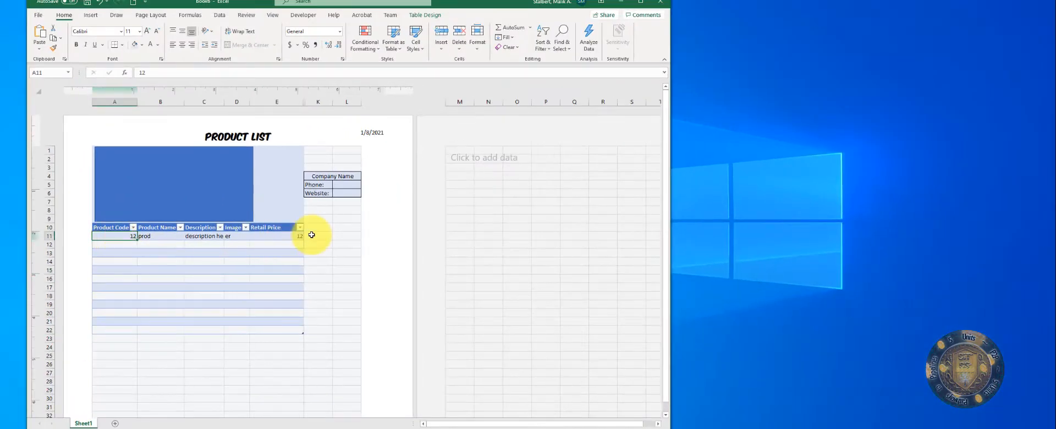
drag(289, 233, 121, 232)
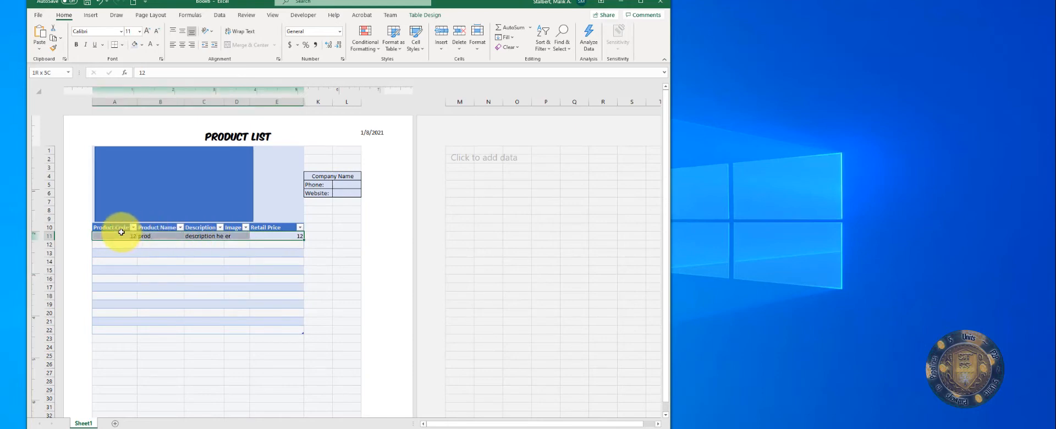
click(117, 235)
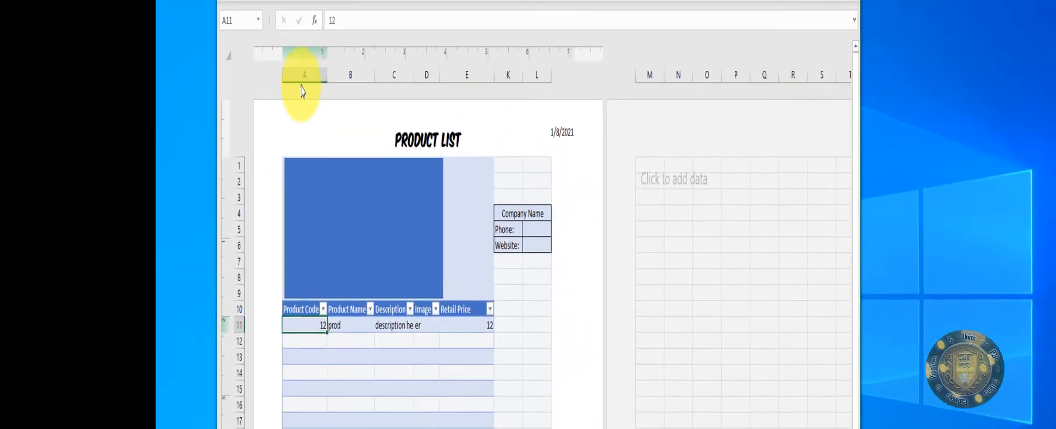
click(266, 68)
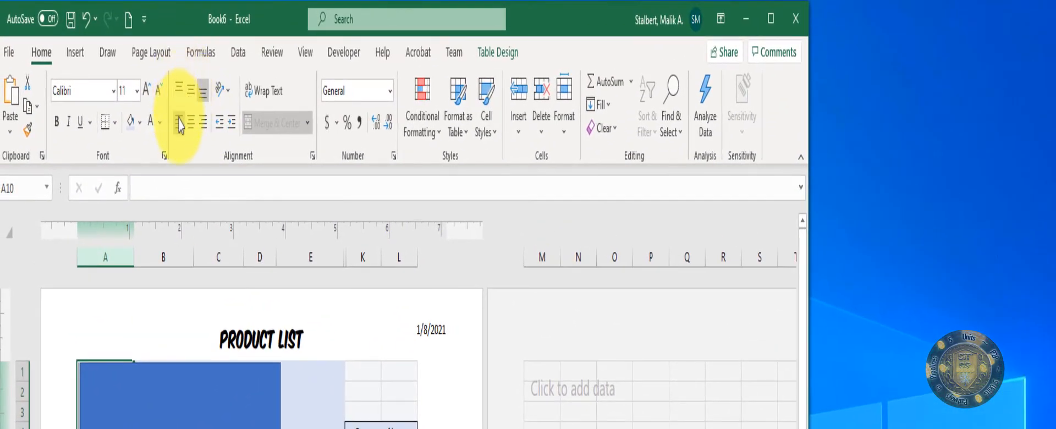
Step: Bold the Product Code value in A11 and widen Image column D to 110 pixels
click(180, 123)
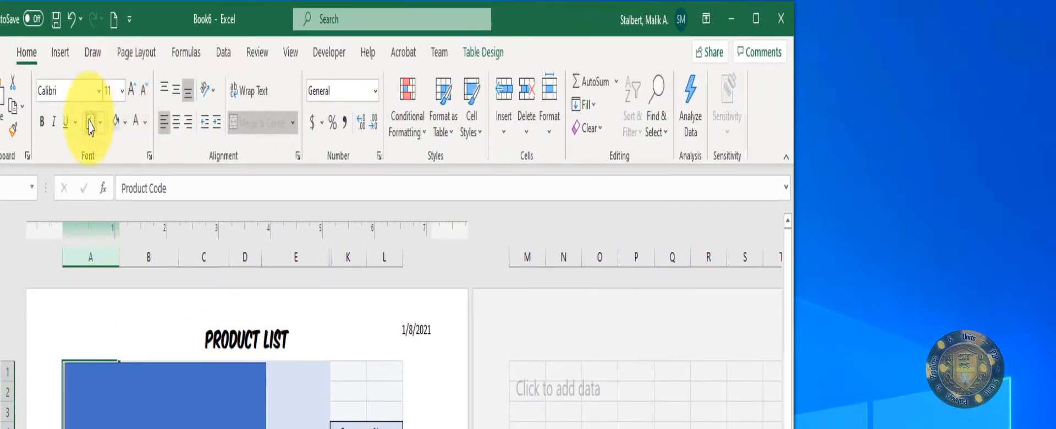
click(43, 123)
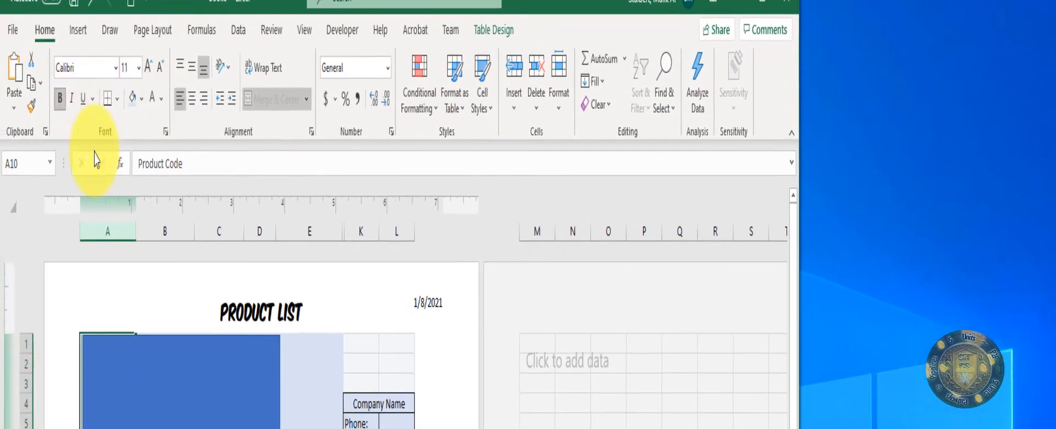
click(368, 358)
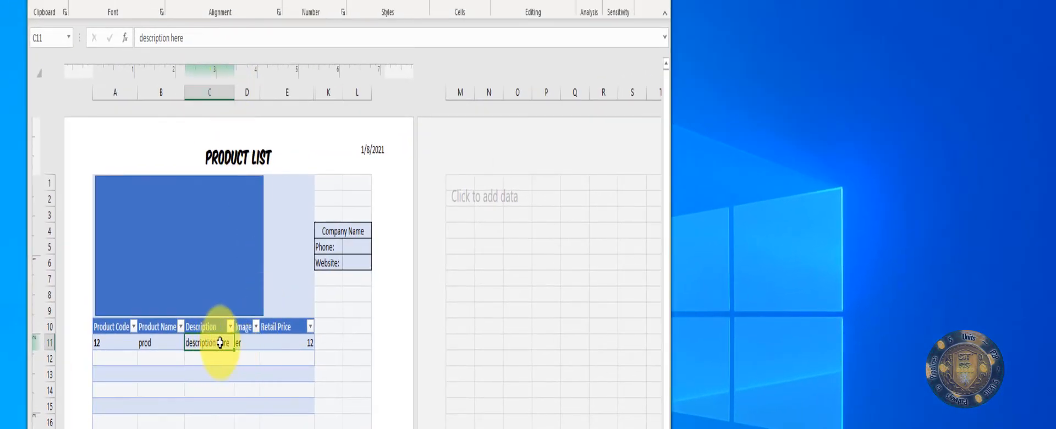
click(243, 342)
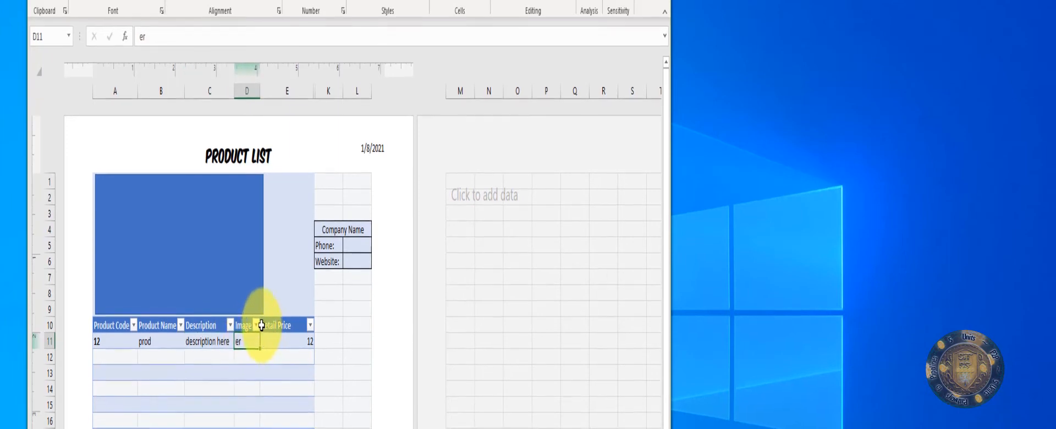
drag(270, 79, 277, 80)
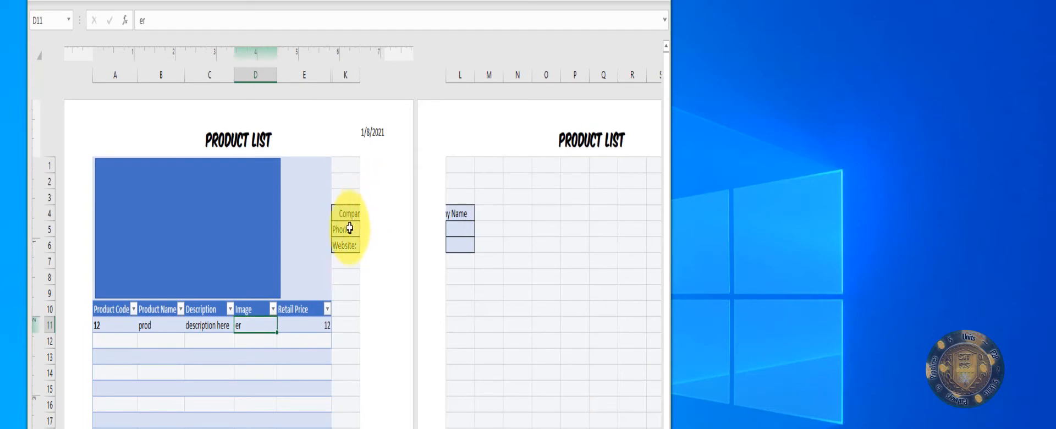
Step: Move the blue header rectangle aside and unmerge the A1:E9 header block
click(310, 181)
drag(255, 225, 250, 428)
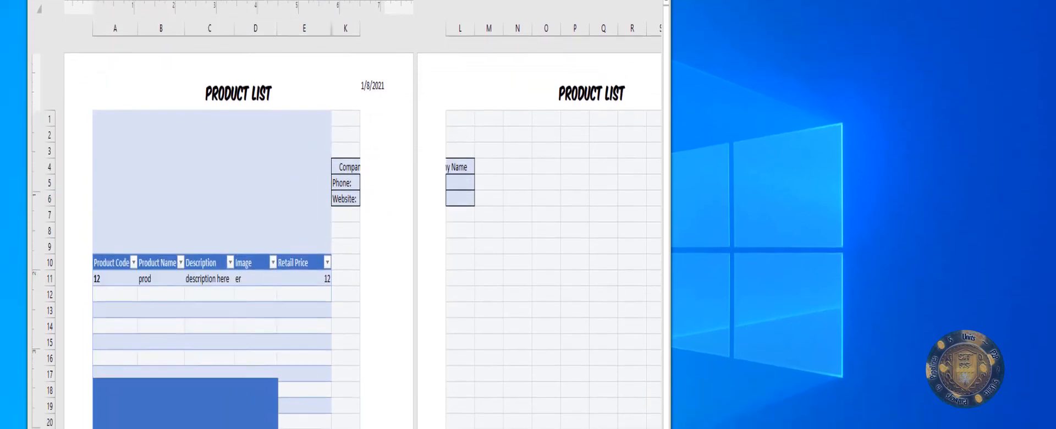
click(239, 170)
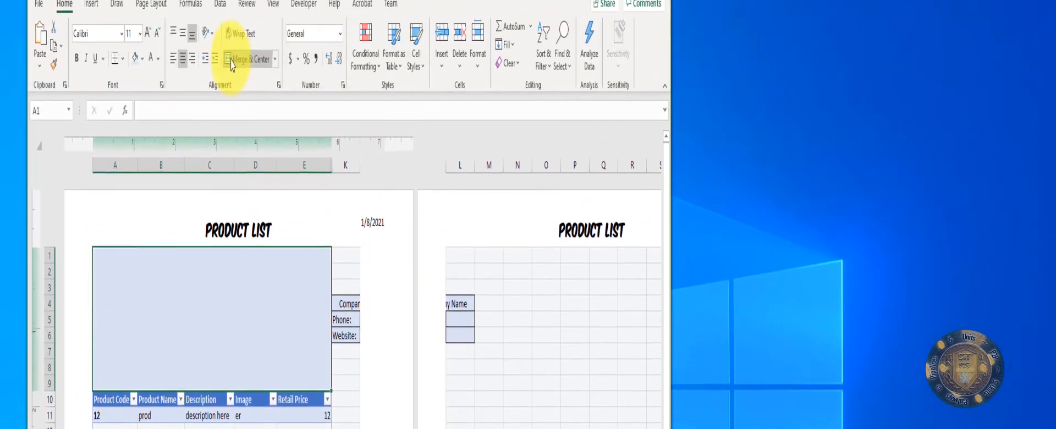
click(232, 60)
click(229, 149)
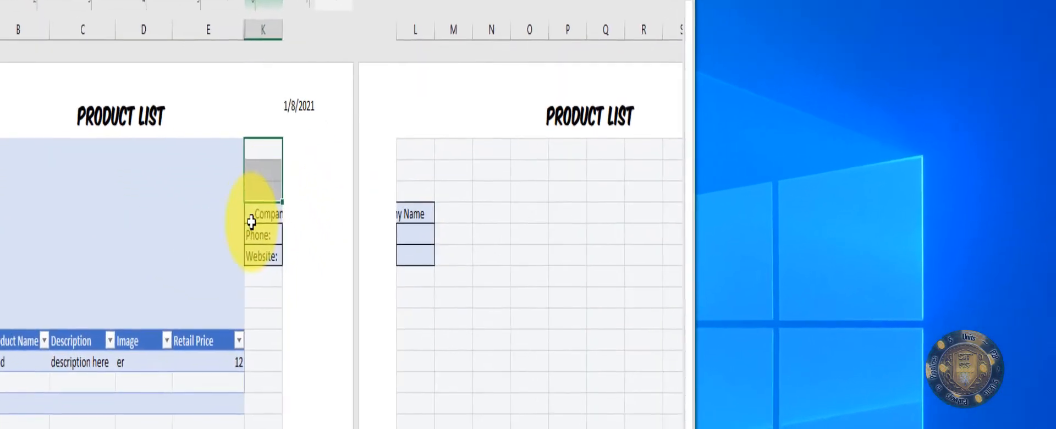
Step: Move the Company Name, Phone and Website cells to E4:F6
drag(352, 306, 443, 336)
drag(289, 259, 176, 242)
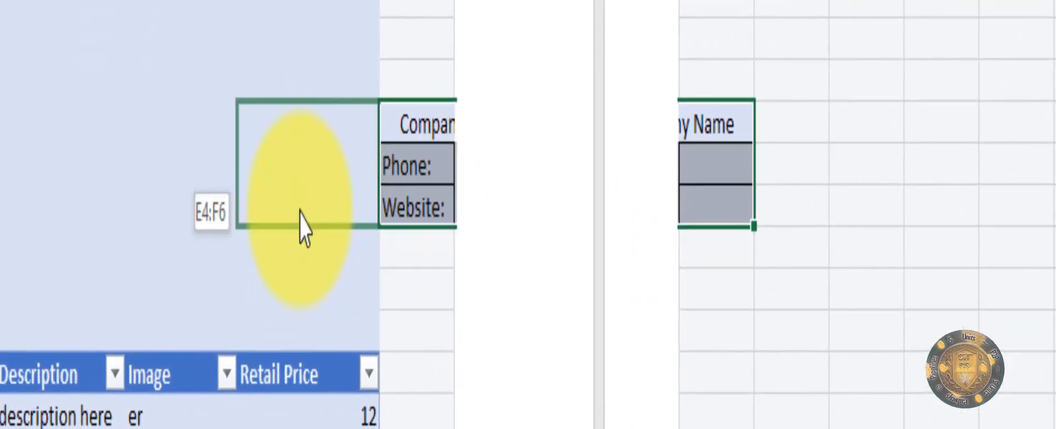
drag(240, 196, 240, 196)
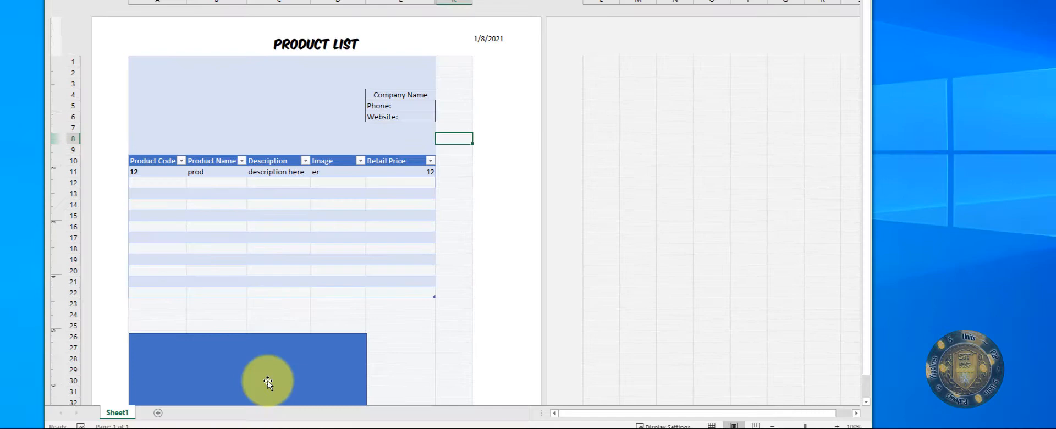
Step: Merge A1:C9 into a single logo cell
mouse_move(272, 381)
mouse_down()
mouse_move(268, 84)
mouse_move(276, 374)
mouse_up()
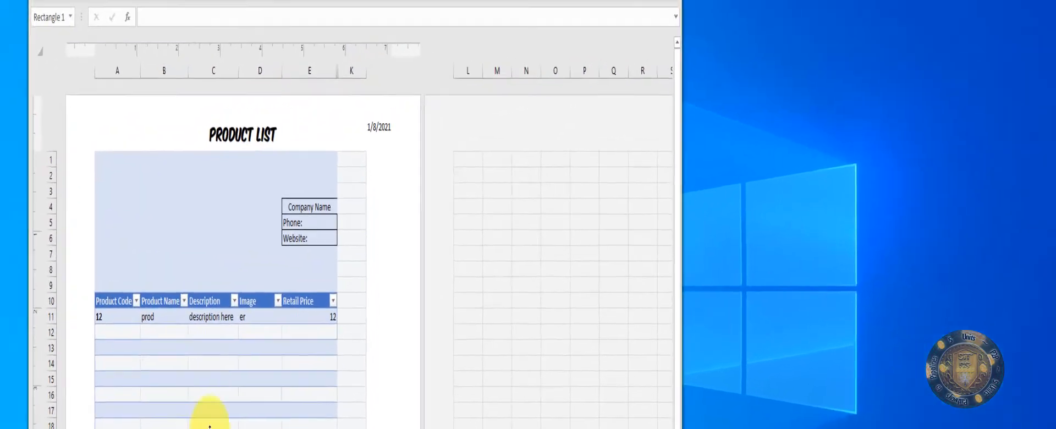
drag(142, 62, 210, 104)
drag(156, 228, 227, 285)
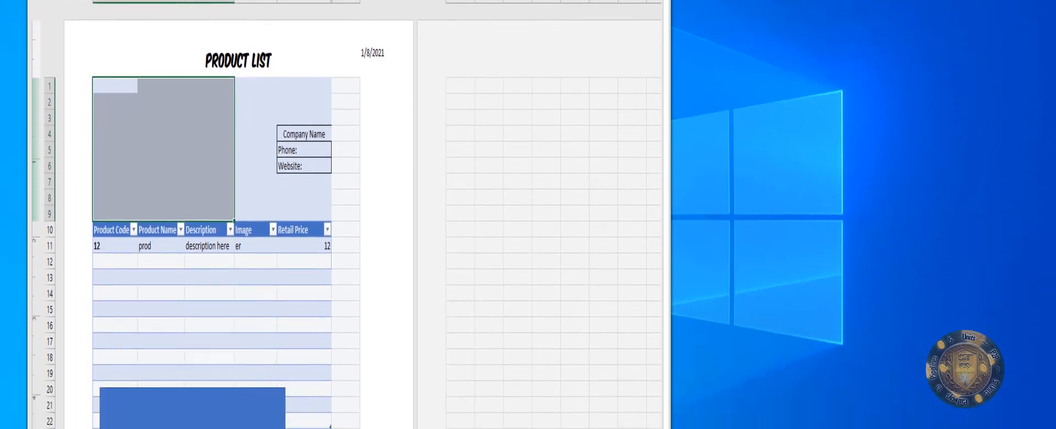
click(278, 1)
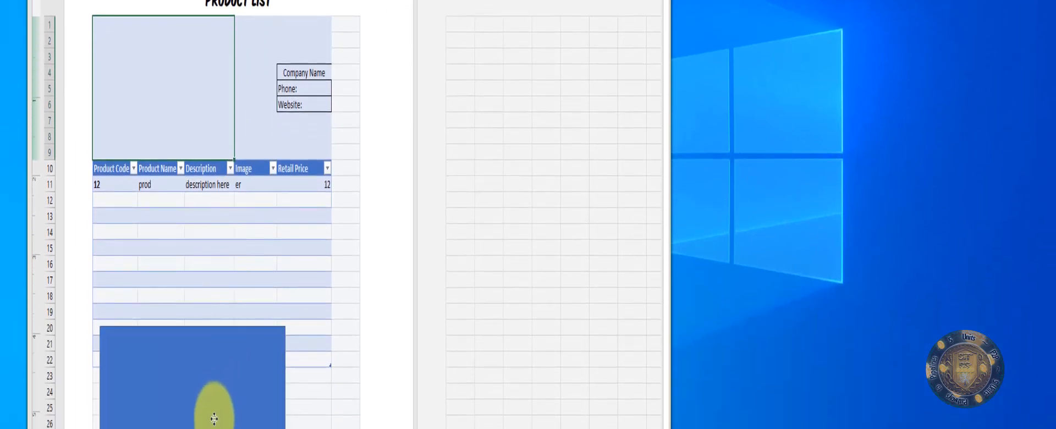
Step: Place the blue rectangle over merged A1:C9 and narrow it to fit
drag(214, 419, 209, 113)
key(Delete)
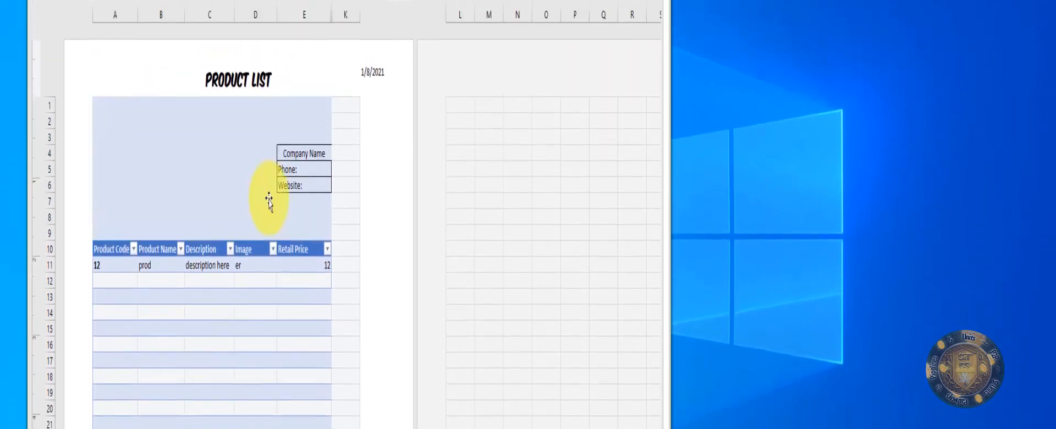
drag(279, 168, 256, 166)
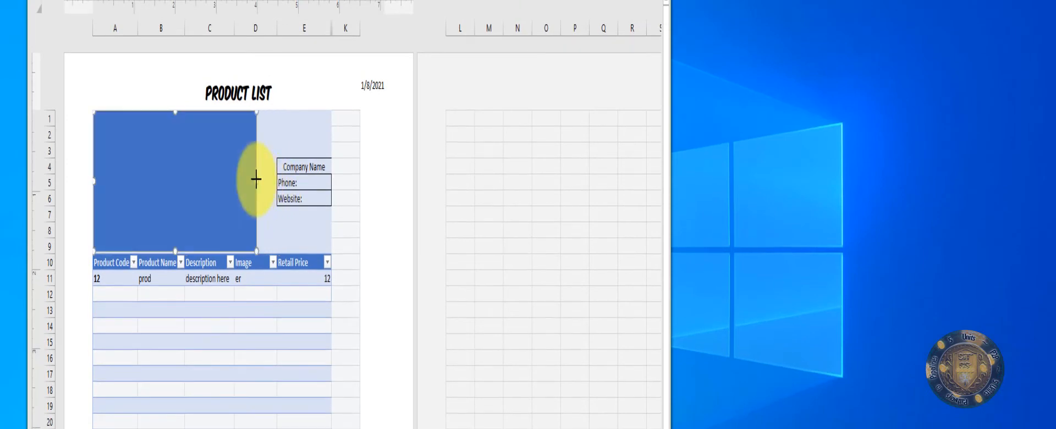
click(336, 242)
click(304, 182)
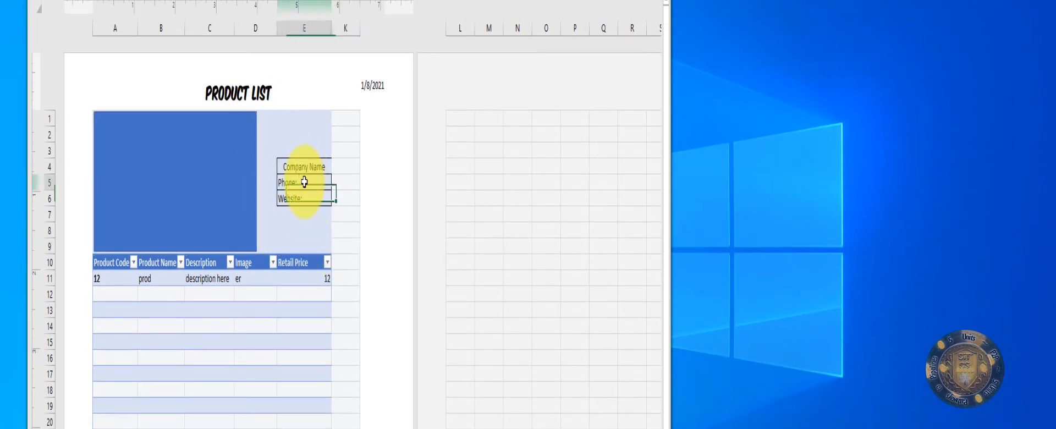
drag(288, 160, 340, 195)
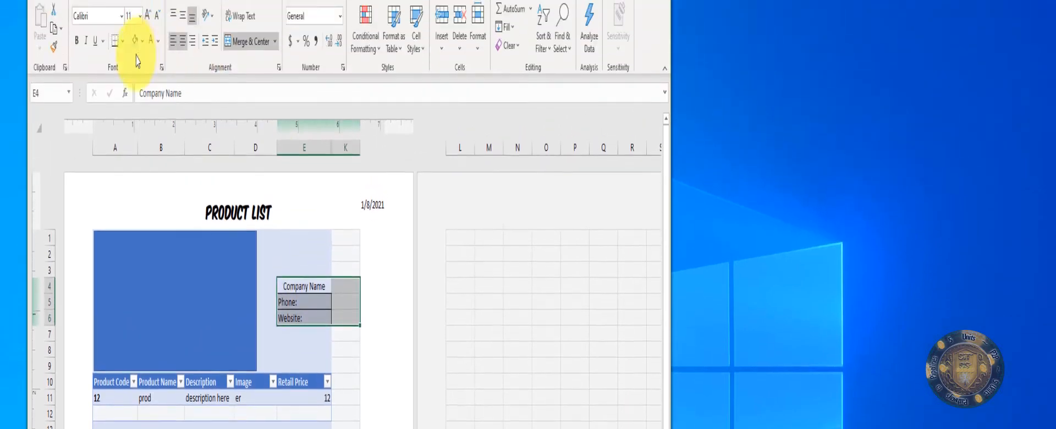
Step: Apply All Borders to the E4:K6 company details box, including the value cells
click(123, 67)
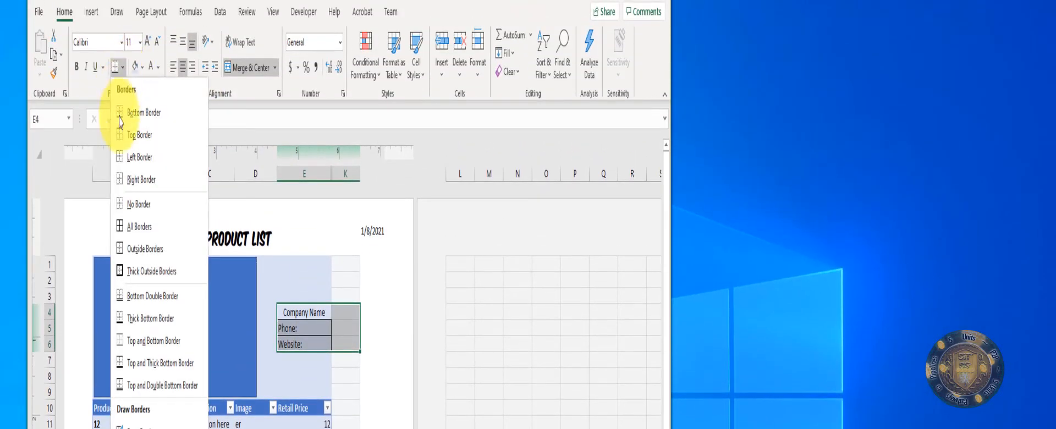
click(137, 220)
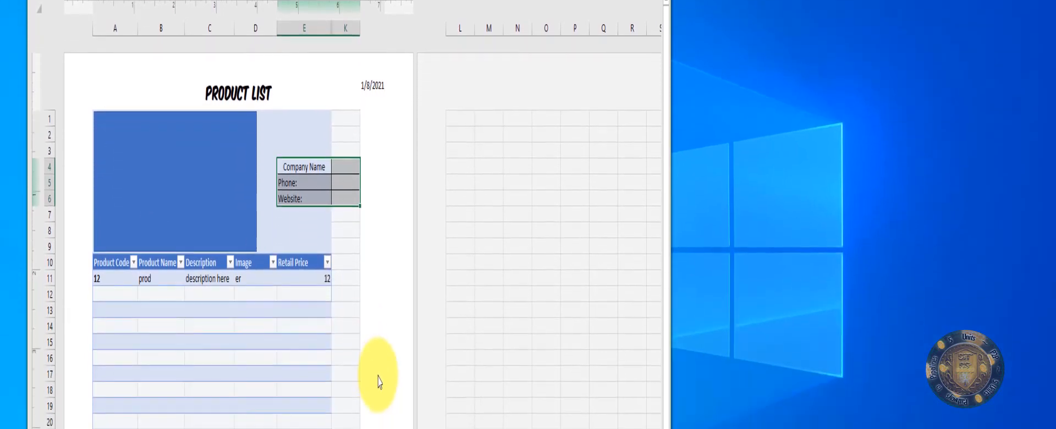
click(346, 330)
drag(292, 141, 354, 260)
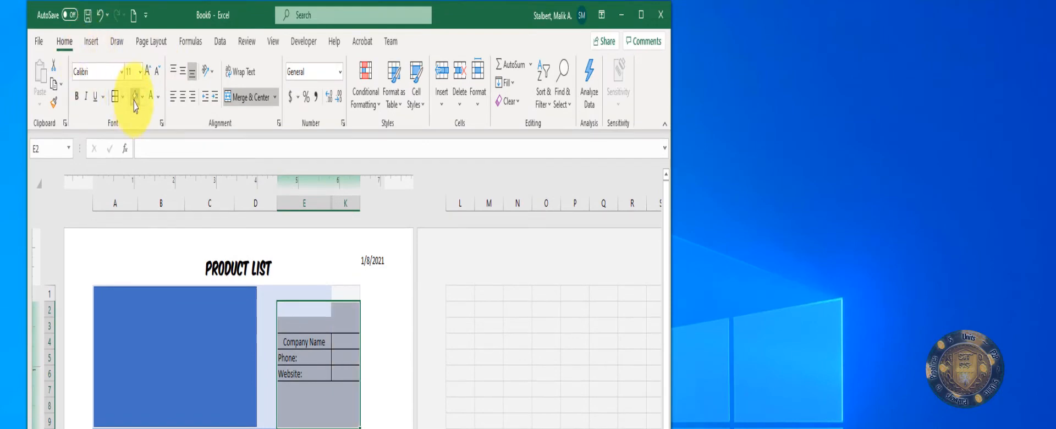
drag(306, 296, 355, 390)
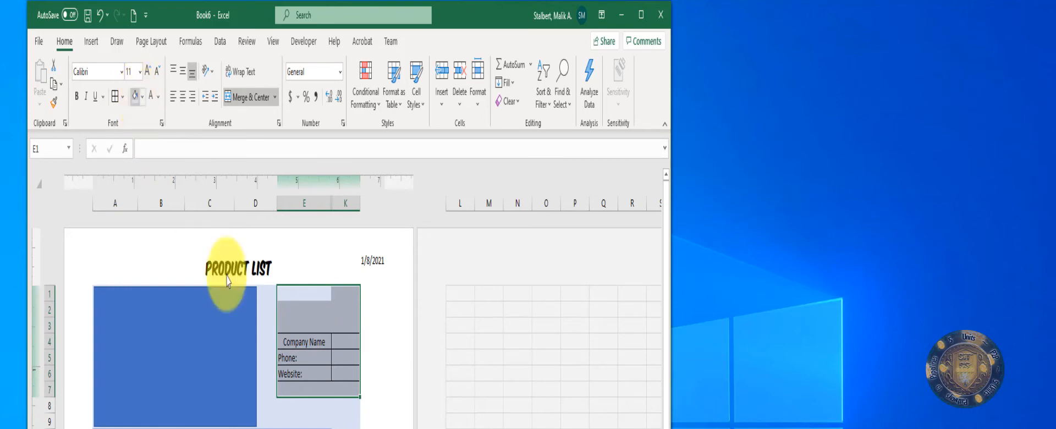
click(305, 390)
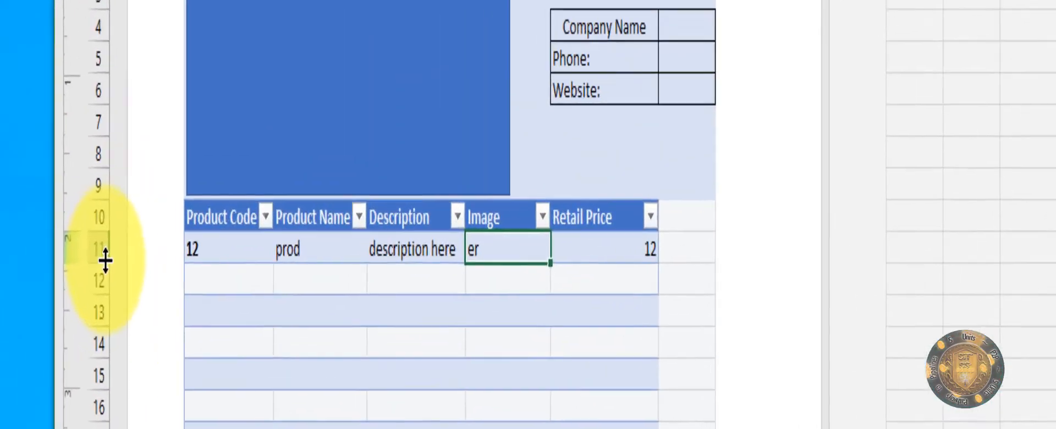
Step: Make row 11 taller and draw a blue rectangle inside Image cell D11
drag(105, 261, 94, 352)
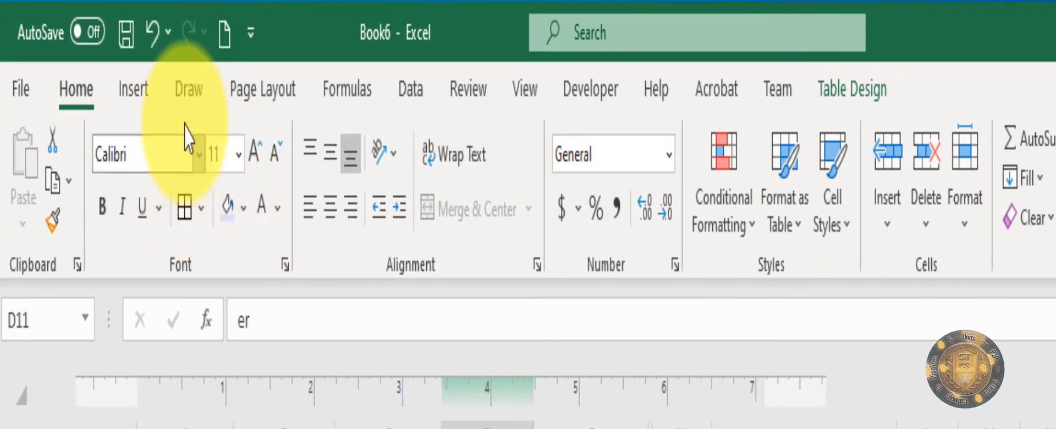
click(134, 89)
click(217, 225)
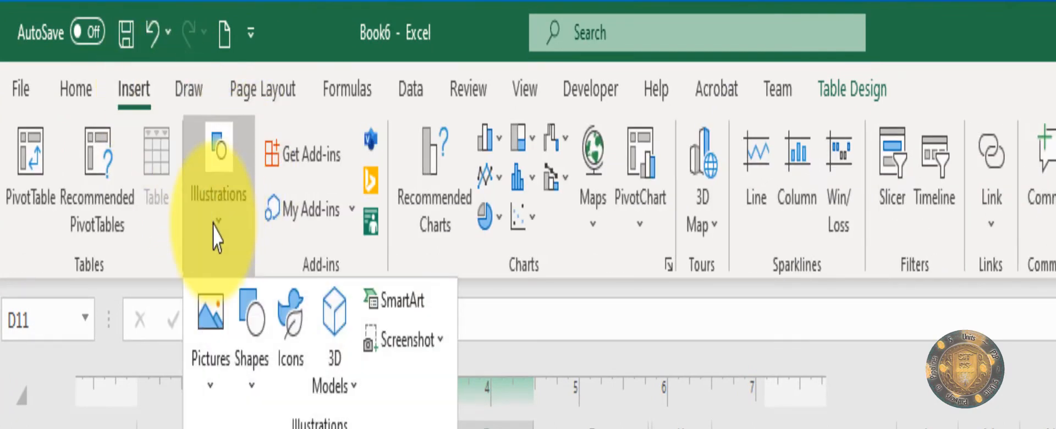
click(251, 361)
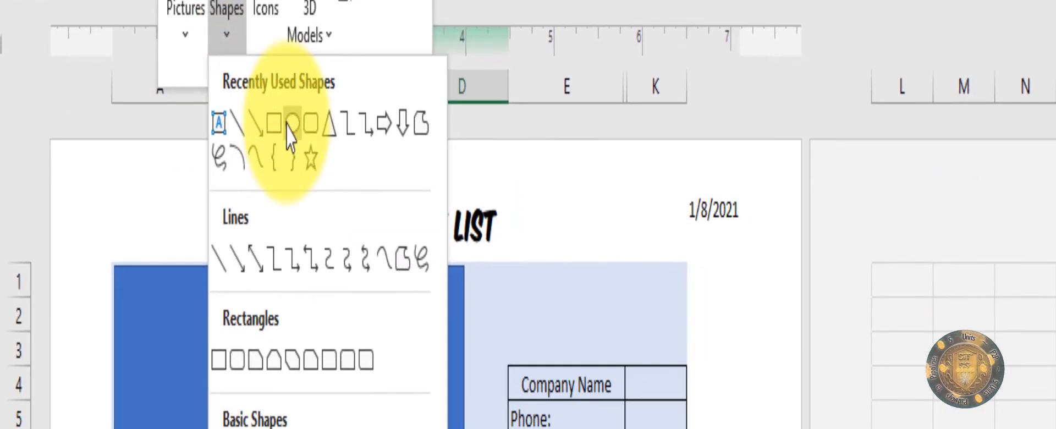
click(274, 123)
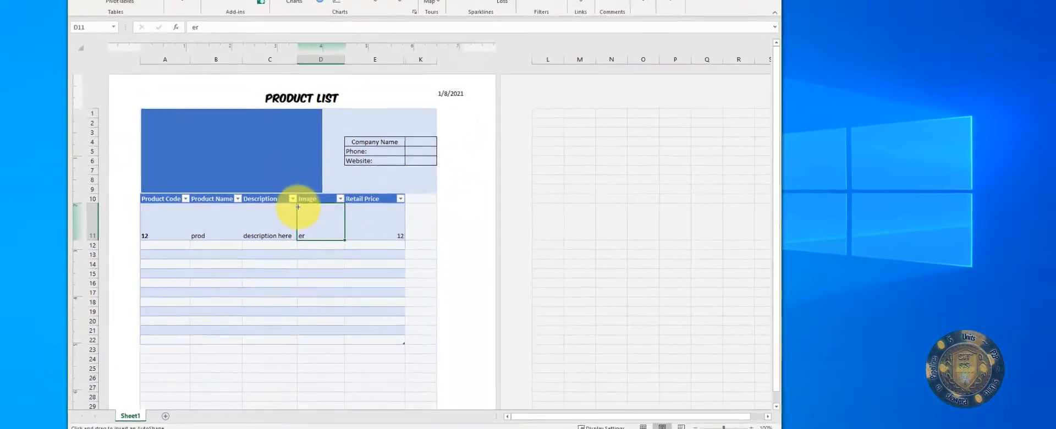
drag(298, 207, 339, 239)
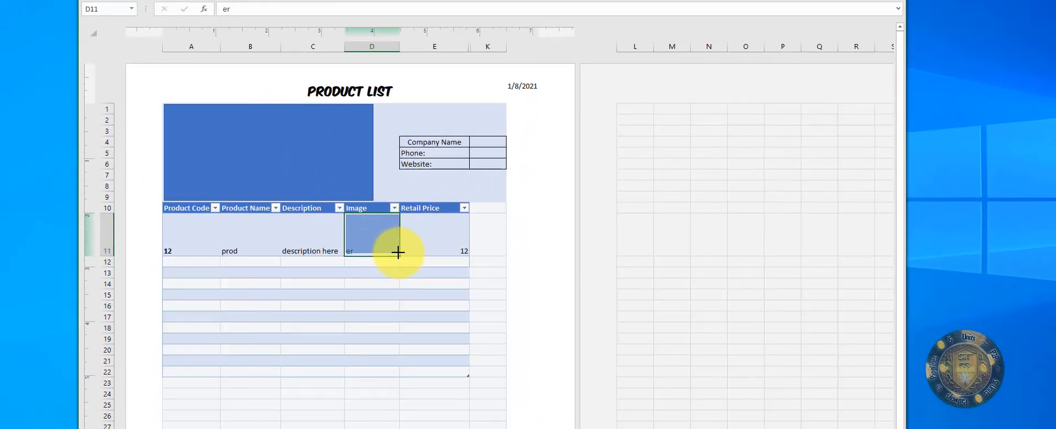
drag(398, 255, 398, 254)
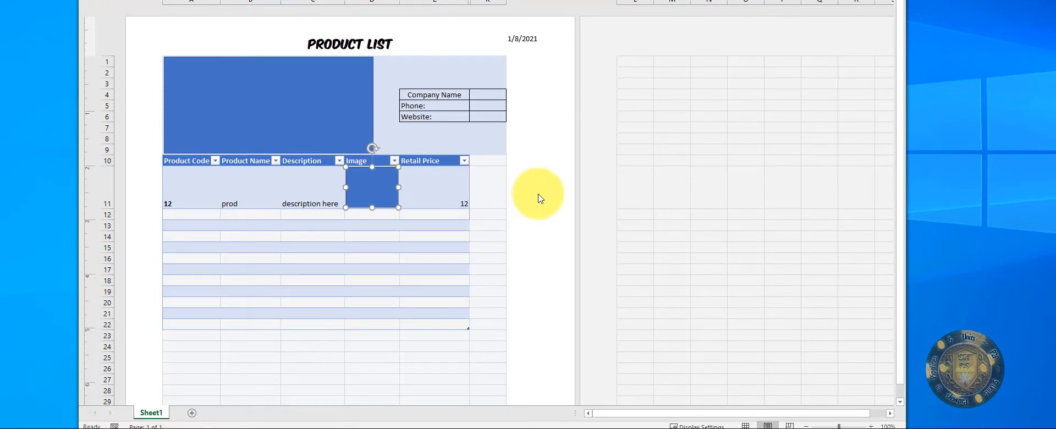
Step: Increase row 11's height to about 100 pixels
click(423, 194)
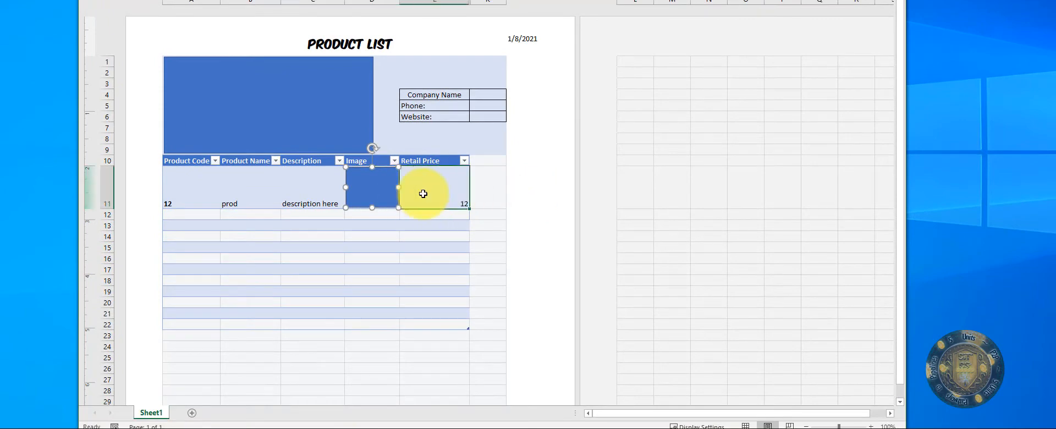
click(380, 201)
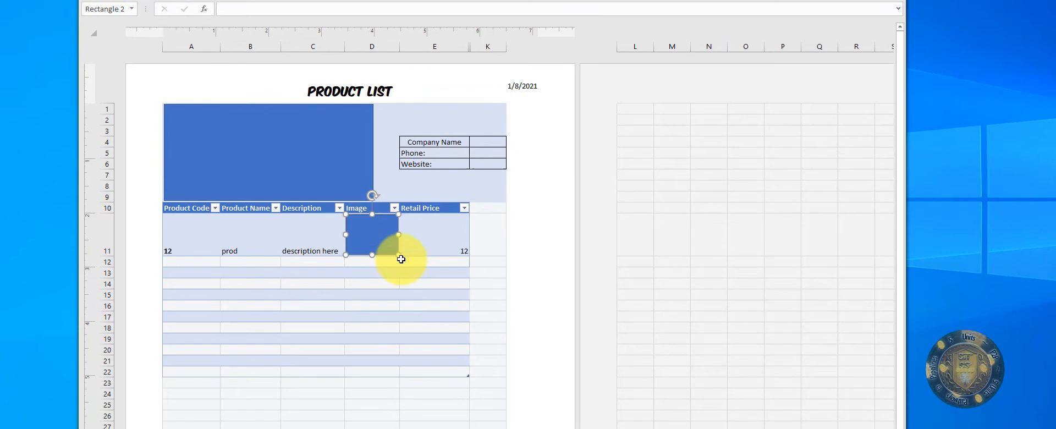
drag(106, 256, 110, 266)
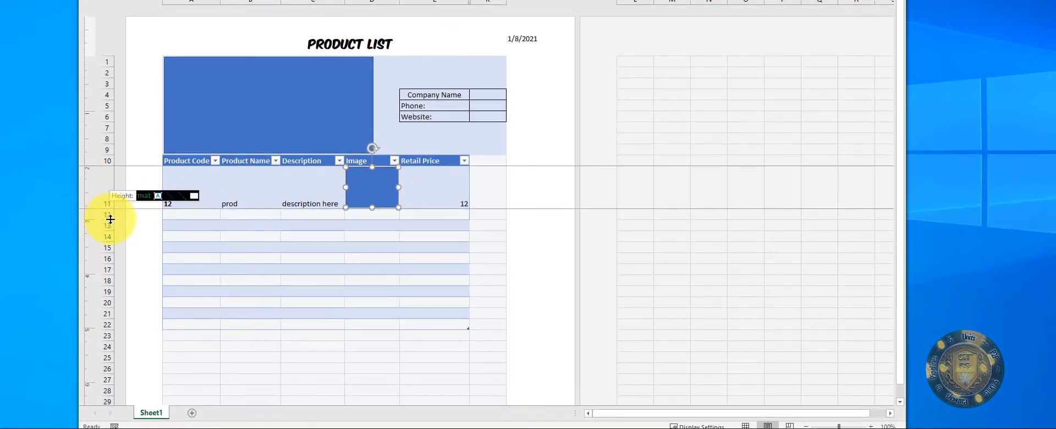
drag(111, 219, 108, 221)
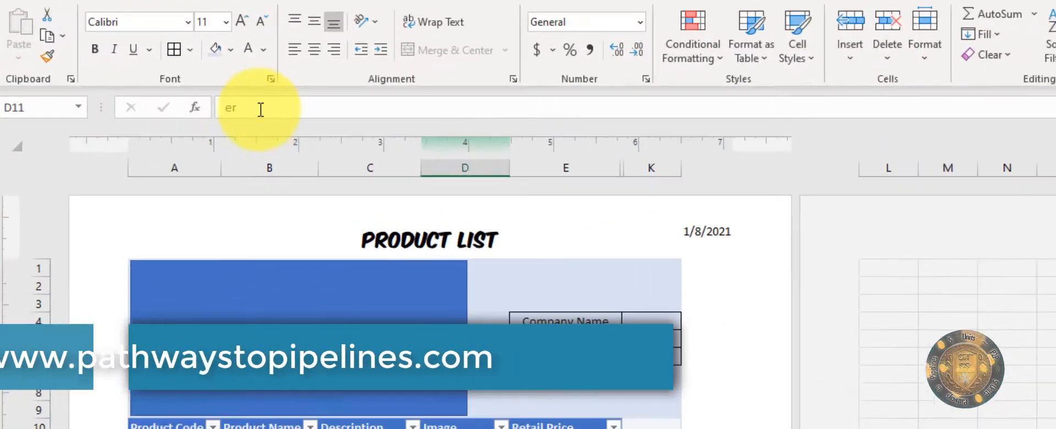
Step: Delete the stray 'er' text from the first Image cell
drag(244, 97, 149, 97)
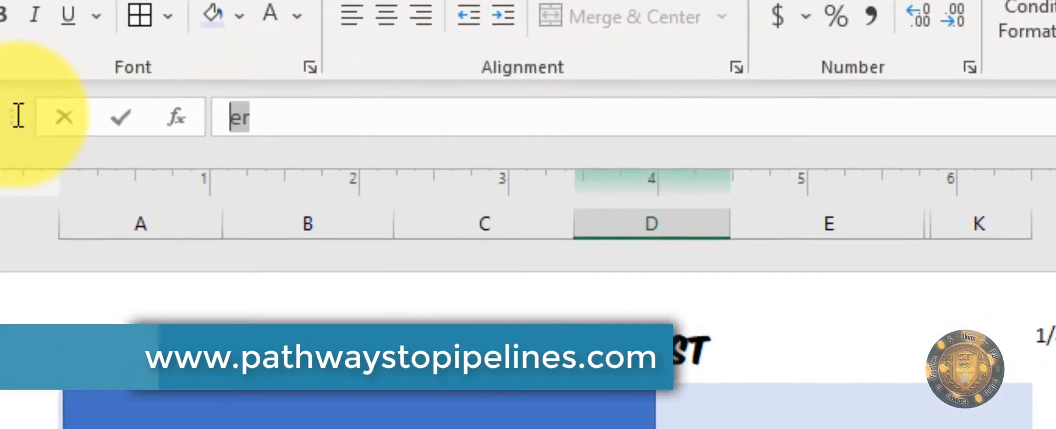
key(BackSpace)
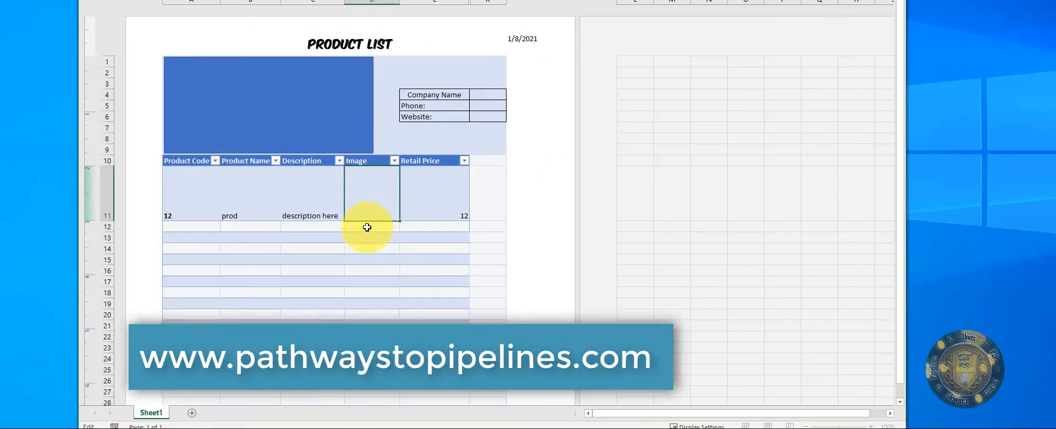
key(Return)
Step: Fill the Image column down through row 22 with the blue placeholder
click(369, 216)
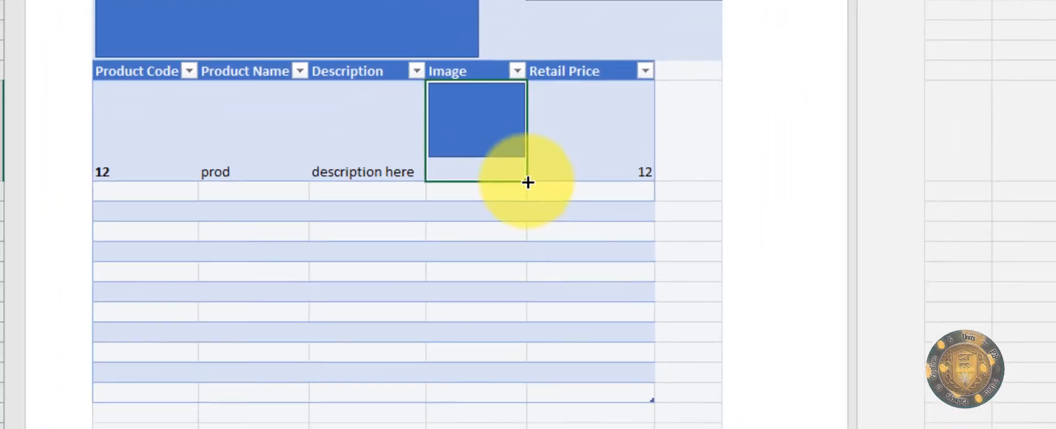
drag(528, 182, 521, 399)
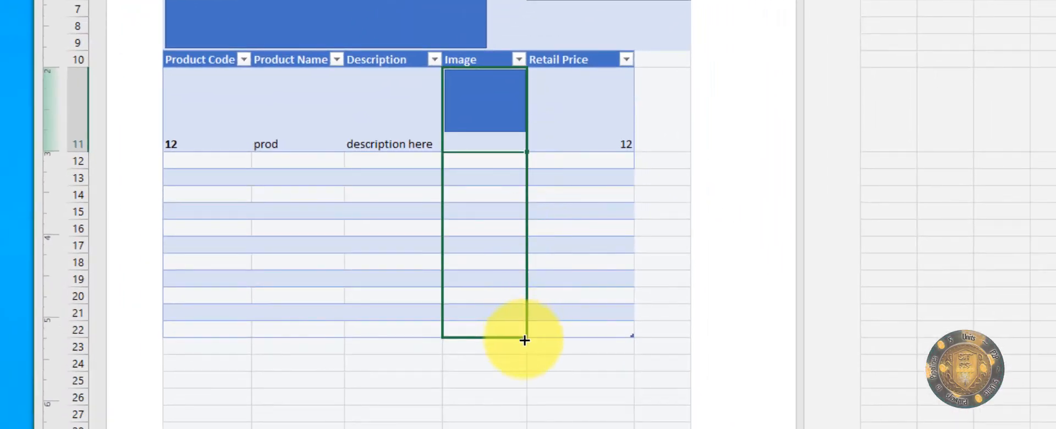
drag(524, 340, 524, 340)
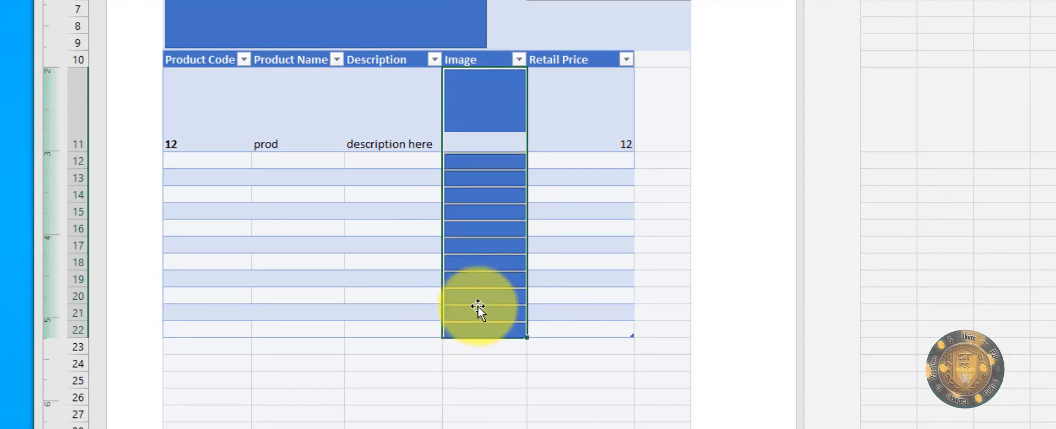
click(486, 125)
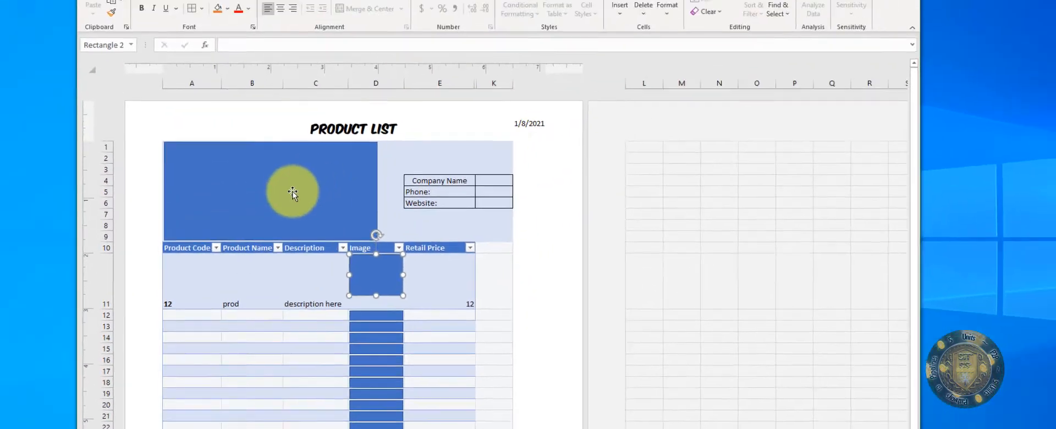
click(308, 36)
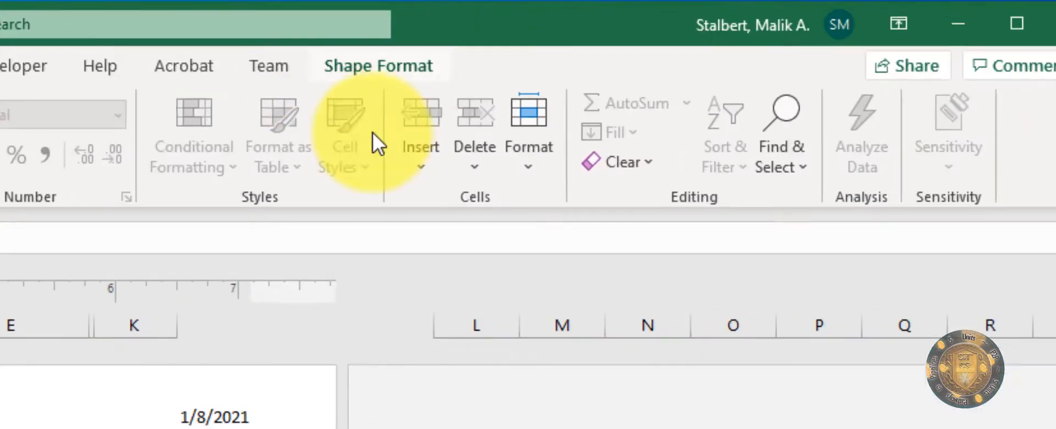
Step: Fill the header rectangle with a pinwheel logo found by an online 'Business logo' search
click(597, 29)
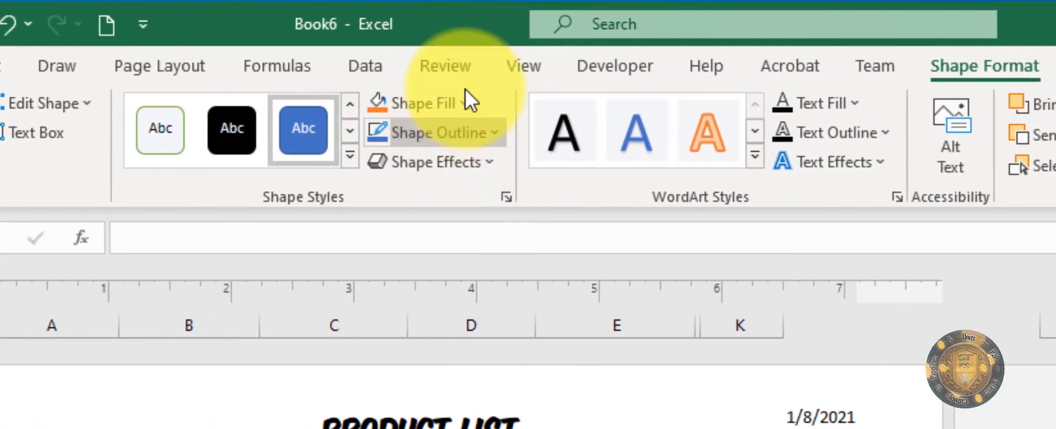
click(463, 99)
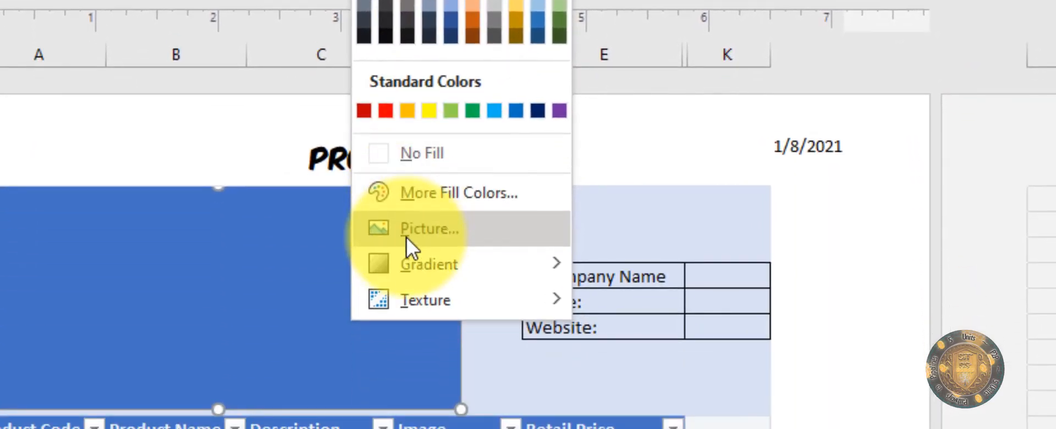
click(407, 236)
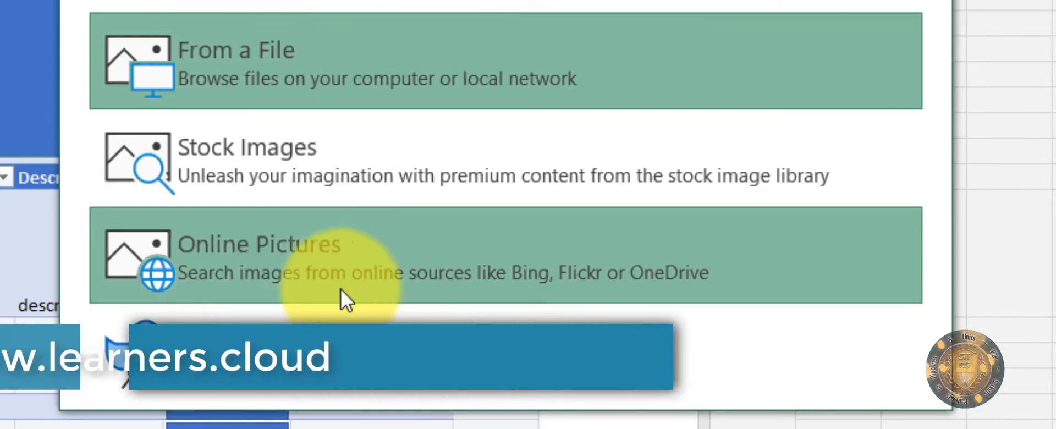
click(297, 273)
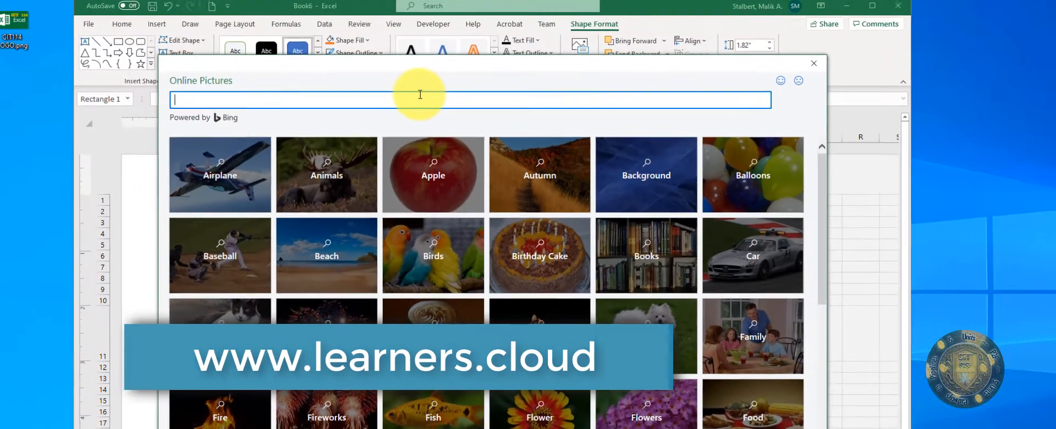
text(Business logo)
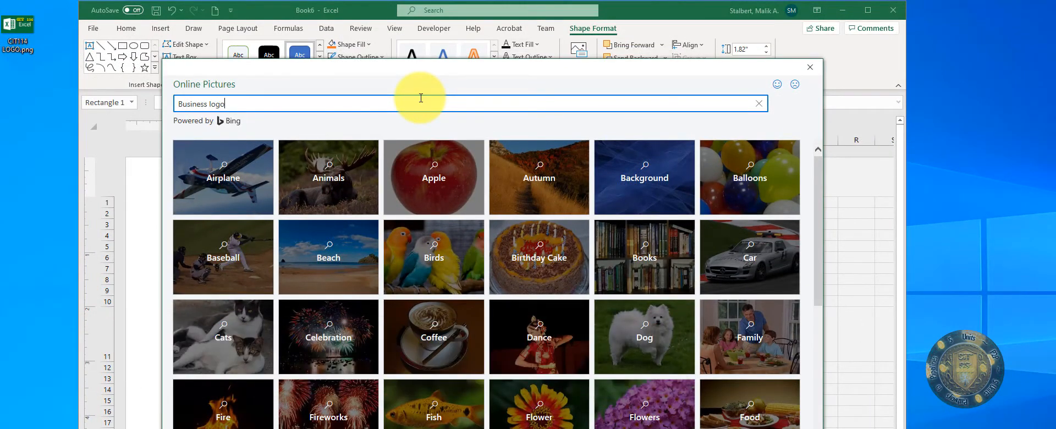
key(Return)
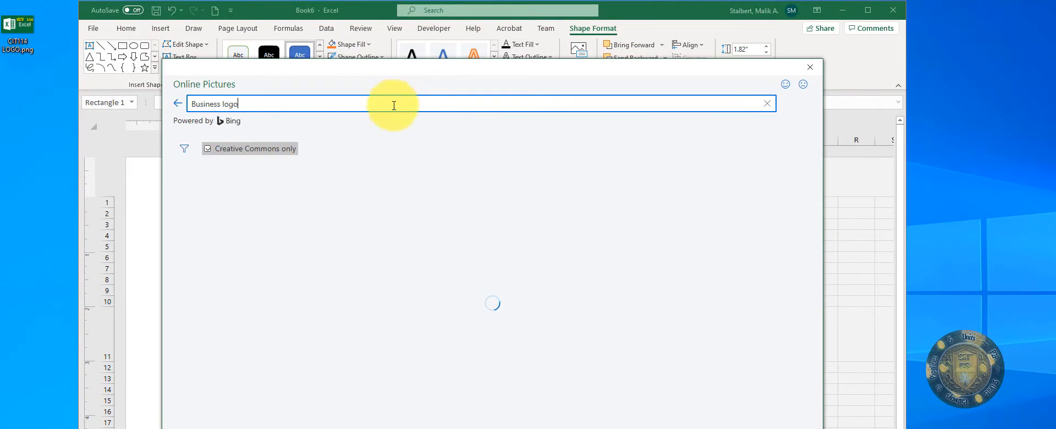
click(528, 204)
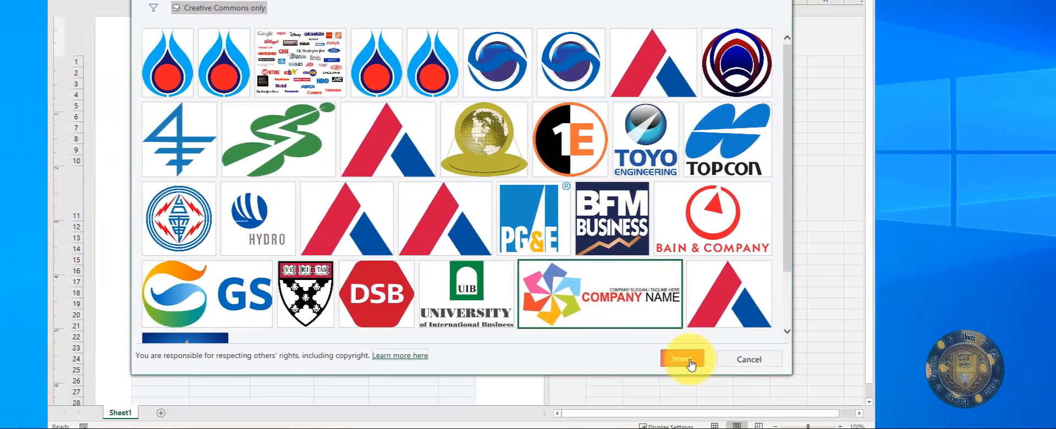
click(602, 359)
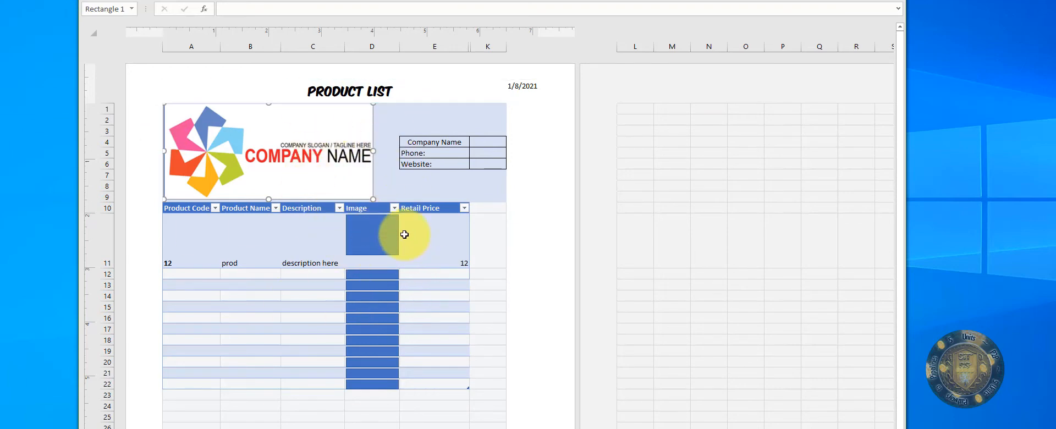
Step: Rename Sheet1 to 'Template'
scroll(396, 228, down, 3)
scroll(388, 222, up, 3)
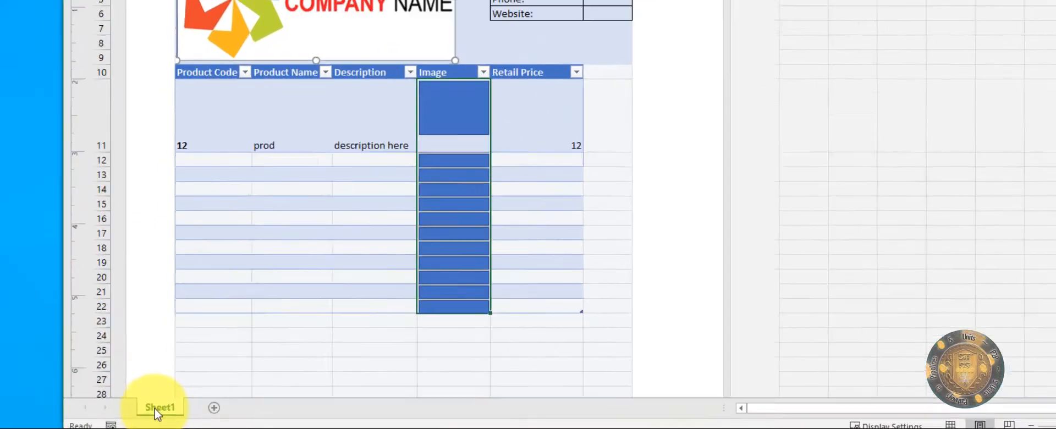
double_click(148, 422)
text(T)
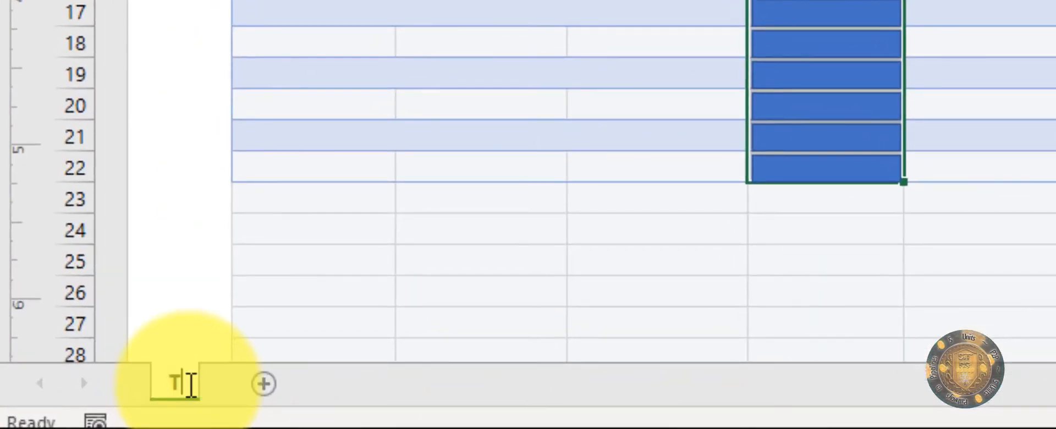
text(emplate)
key(Return)
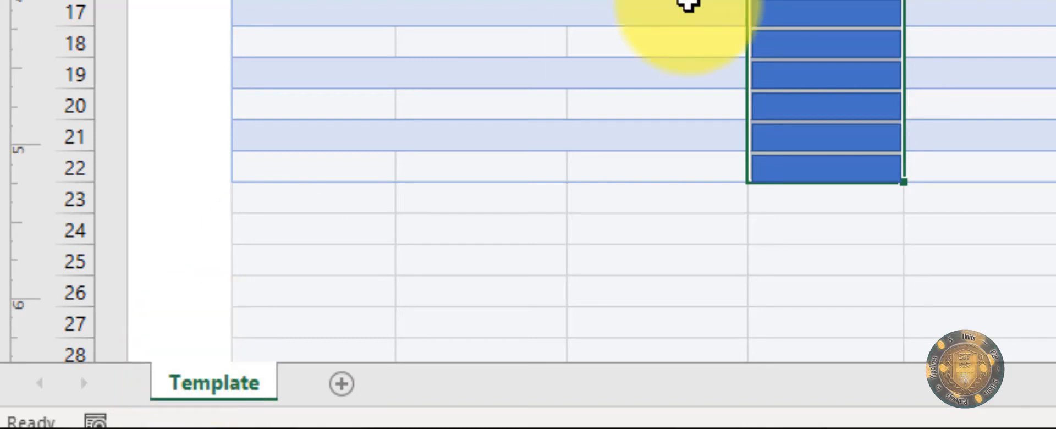
Step: Create a copy of the Template sheet placed at the end of the workbook
right_click(197, 397)
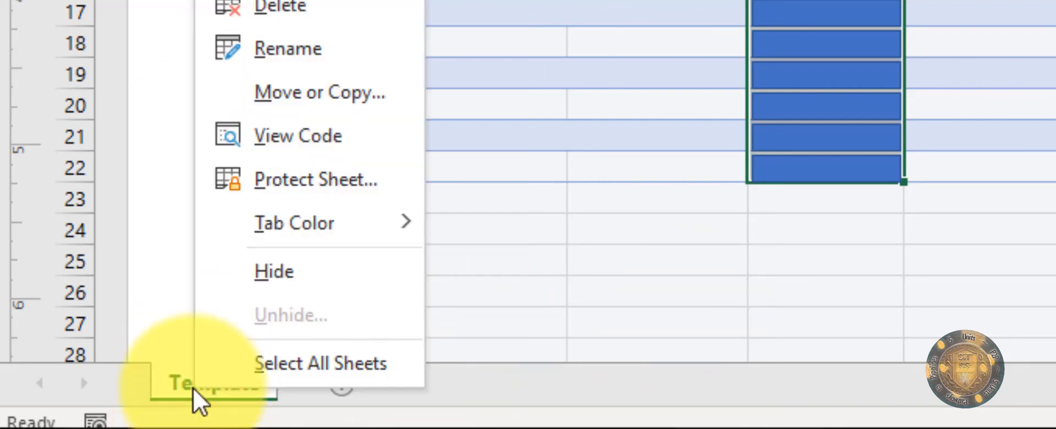
click(374, 99)
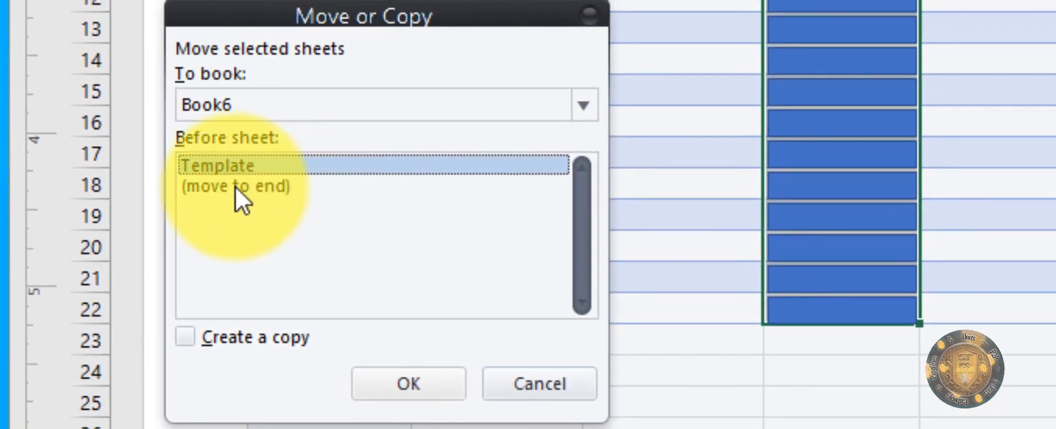
click(235, 187)
click(192, 339)
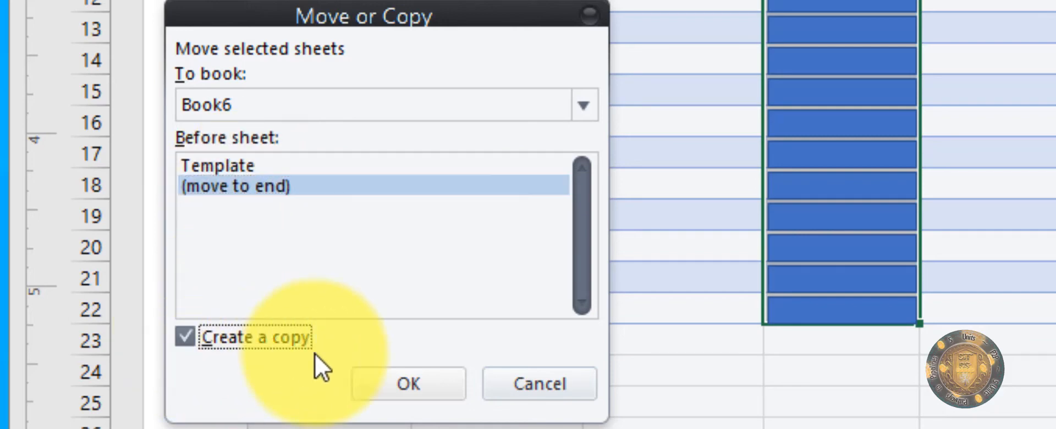
click(415, 386)
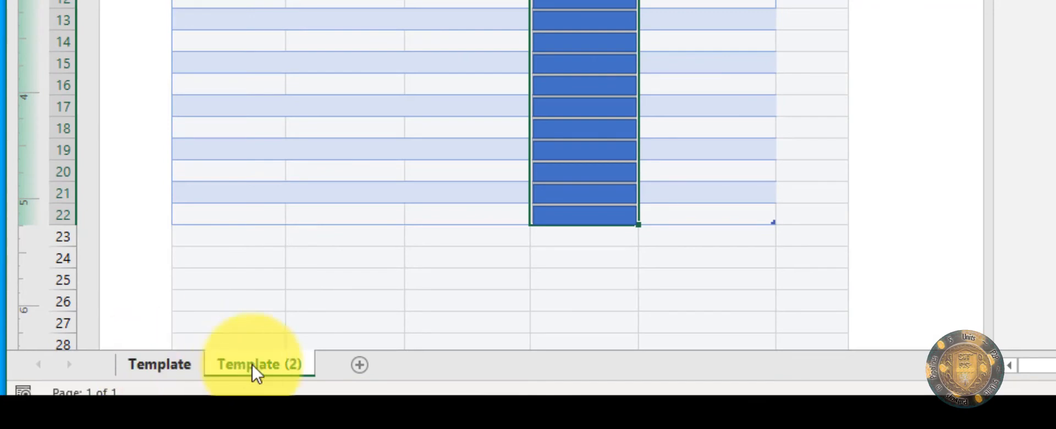
Step: Rename the Template (2) copy to 'Working'
click(166, 368)
click(243, 367)
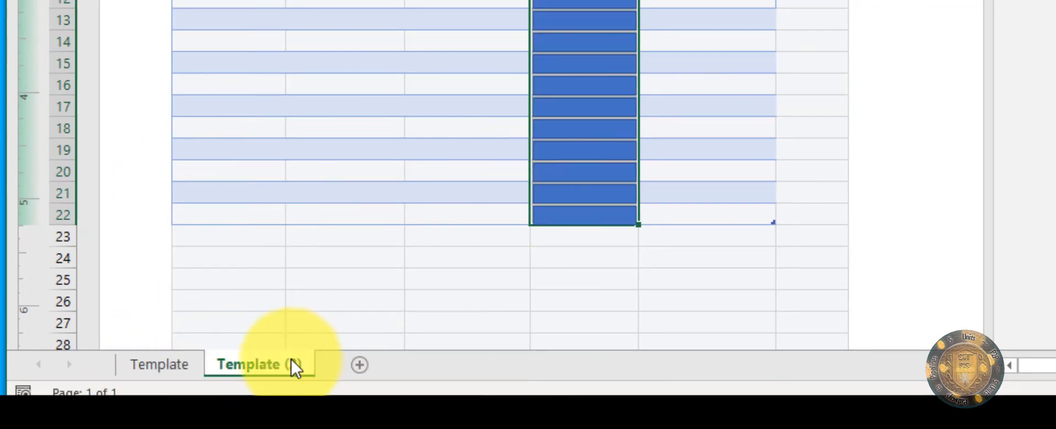
double_click(260, 363)
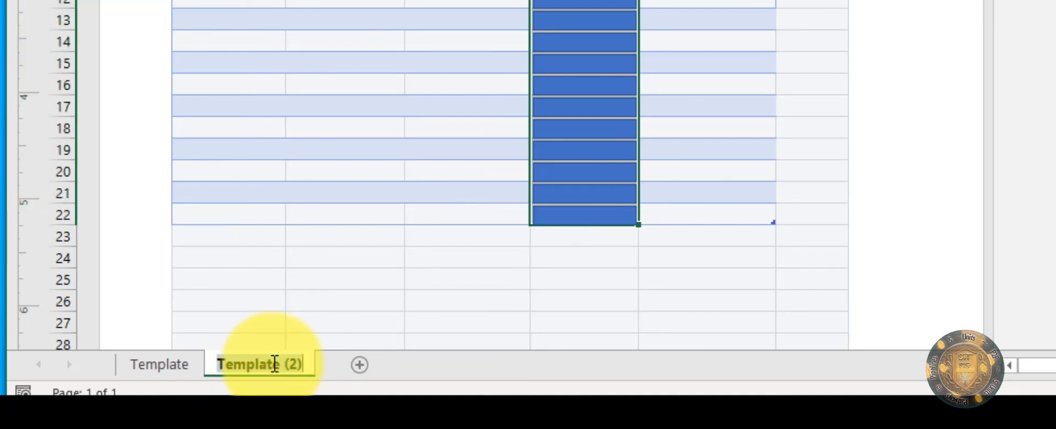
text(Wo)
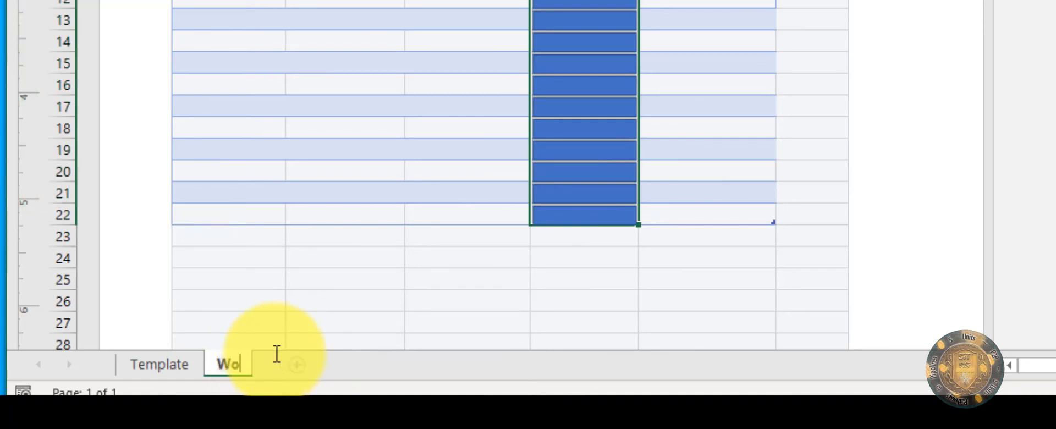
text(rking)
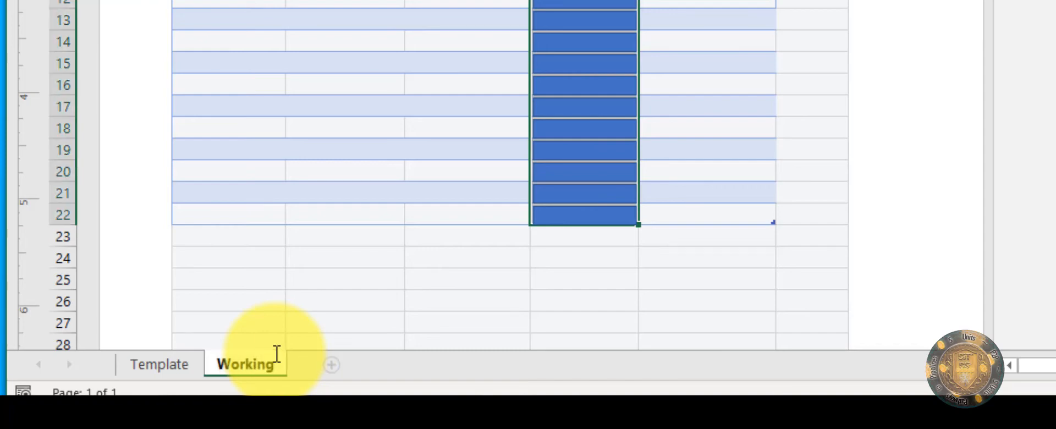
key(Return)
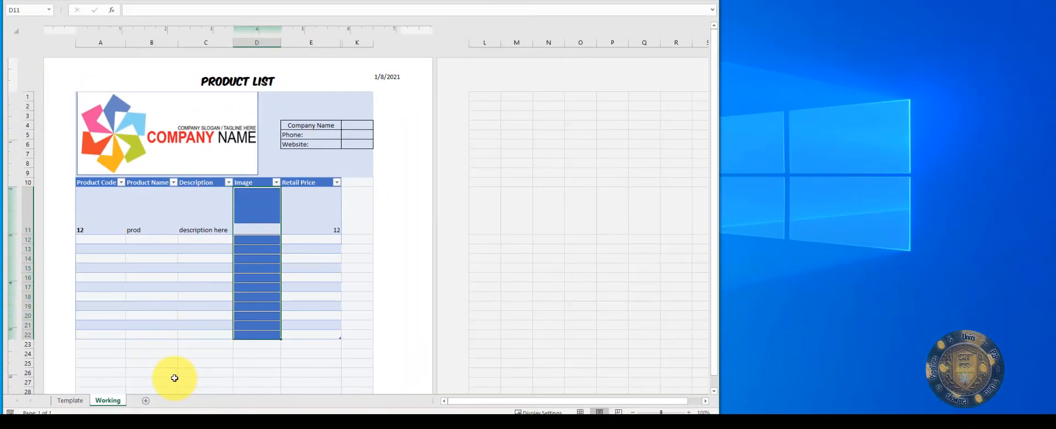
Step: Start a Picture fill for the blue Image placeholder, then cancel without inserting a picture
click(253, 208)
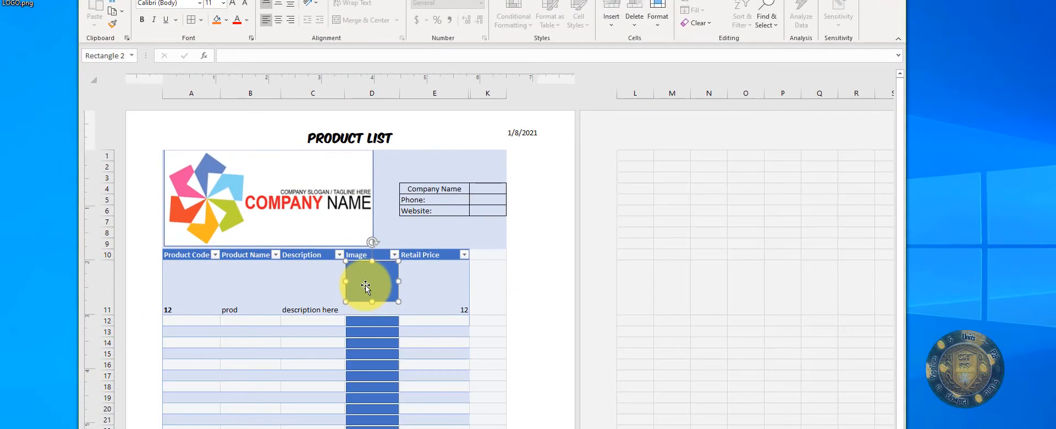
right_click(365, 285)
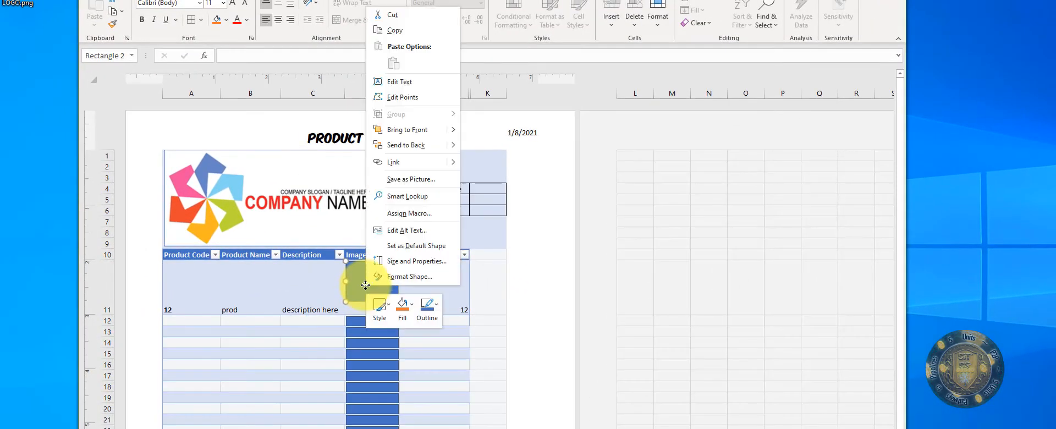
click(412, 308)
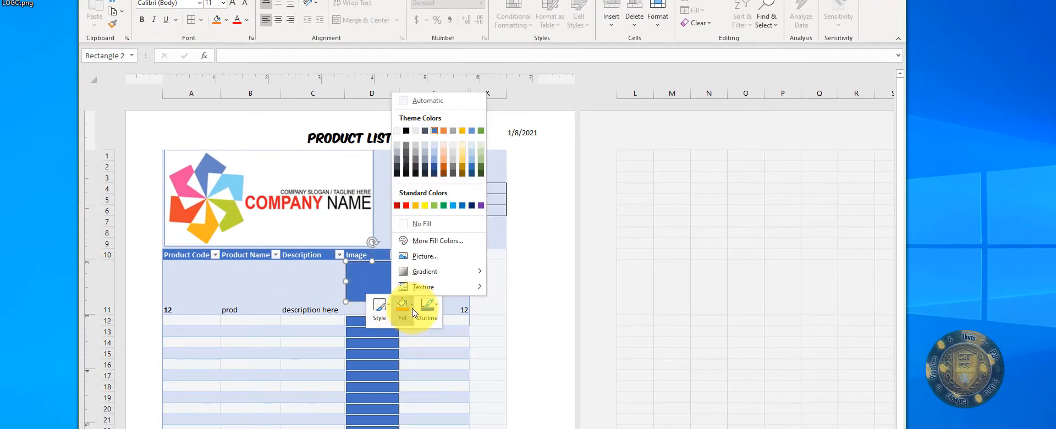
click(417, 258)
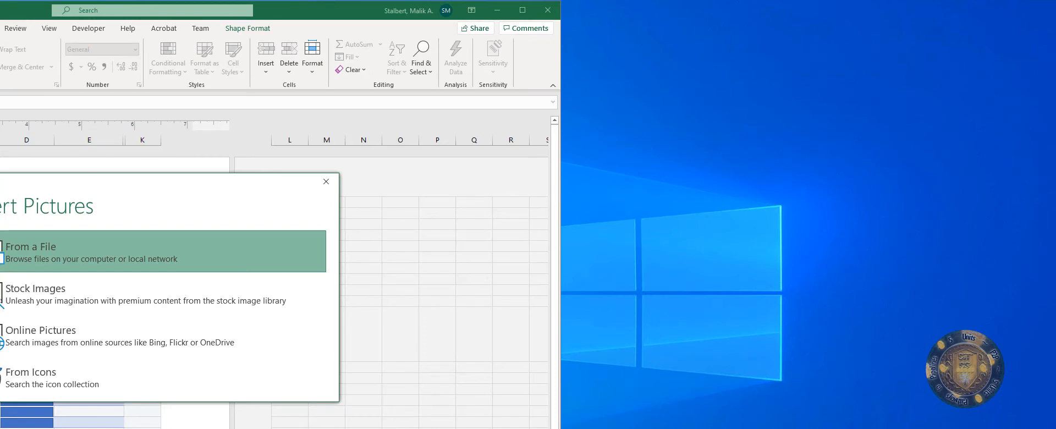
click(115, 361)
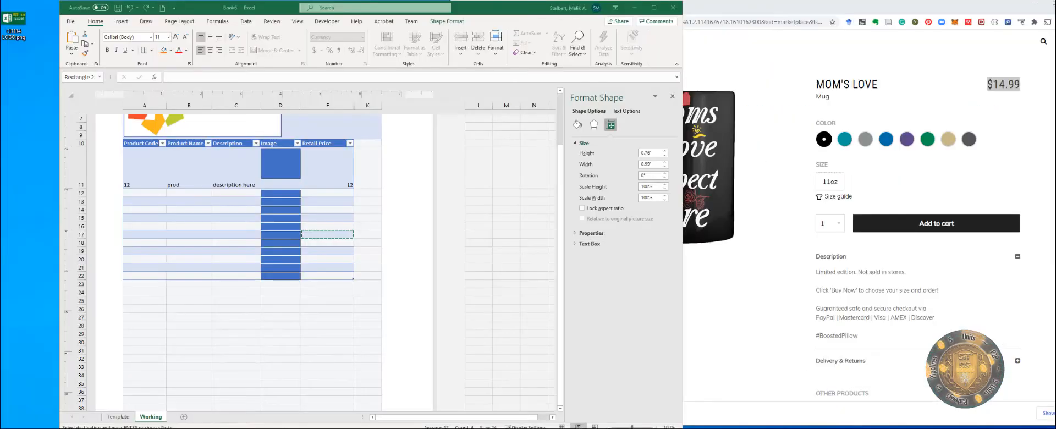
Step: Dock the influencer merch blog tab into the main browser window and scroll its list
drag(528, 424, 658, 15)
drag(660, 23, 651, 18)
scroll(624, 223, down, 2)
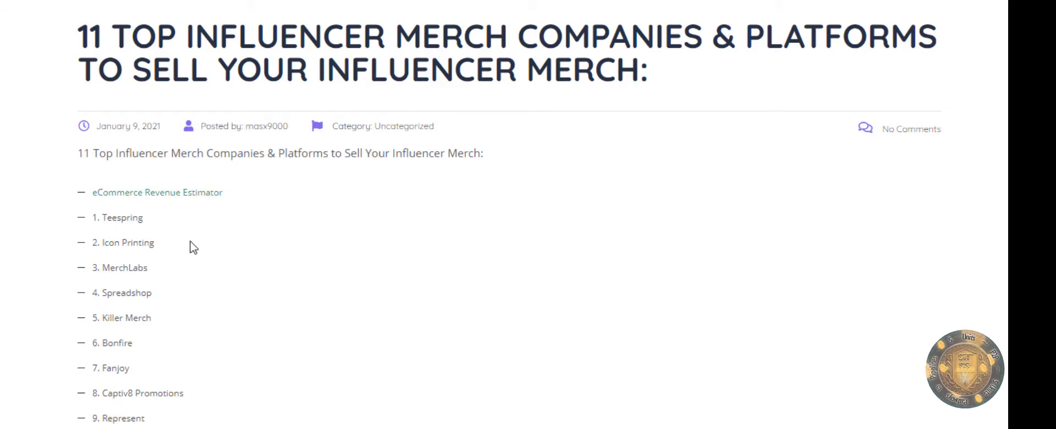
Step: Jump to the '1. Teespring' entry in the Influencer Marketing Hub article
click(114, 222)
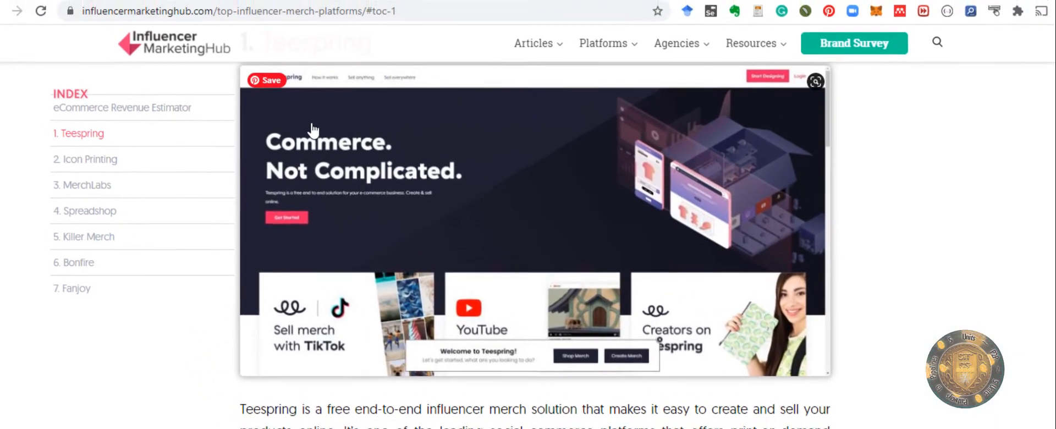
scroll(283, 254, up, 4)
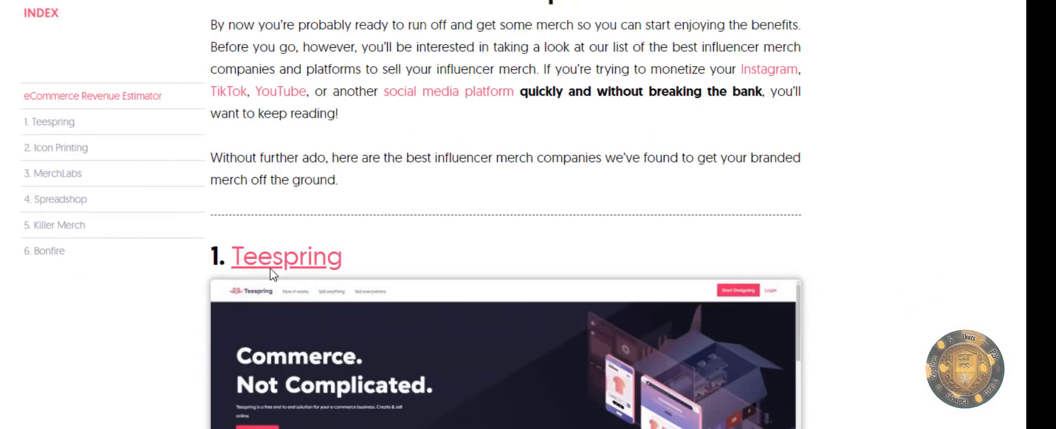
scroll(272, 275, down, 5)
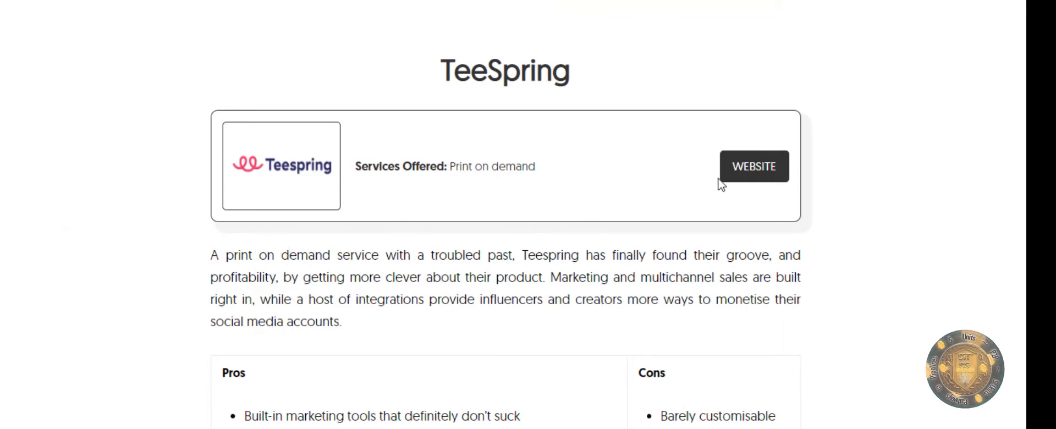
Step: Go to Teespring's own website and reach its Mugs category from the nav bar
click(750, 172)
scroll(507, 185, down, 7)
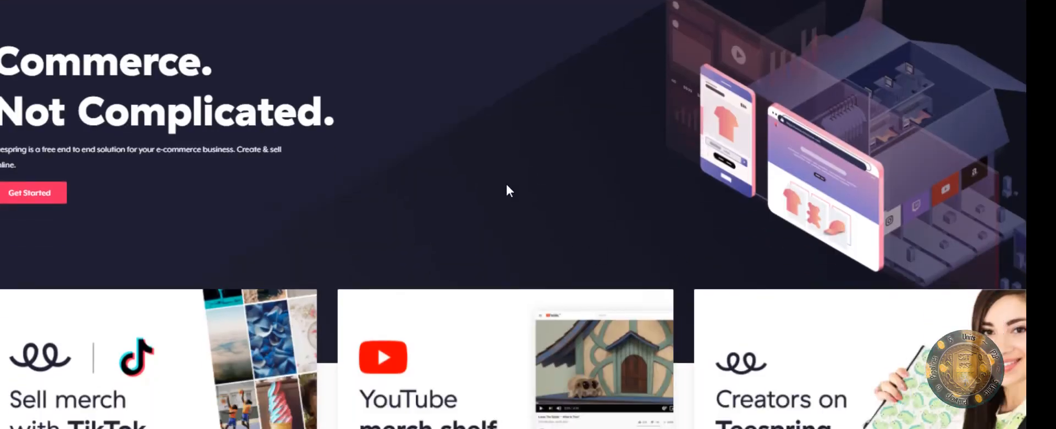
scroll(369, 82, up, 7)
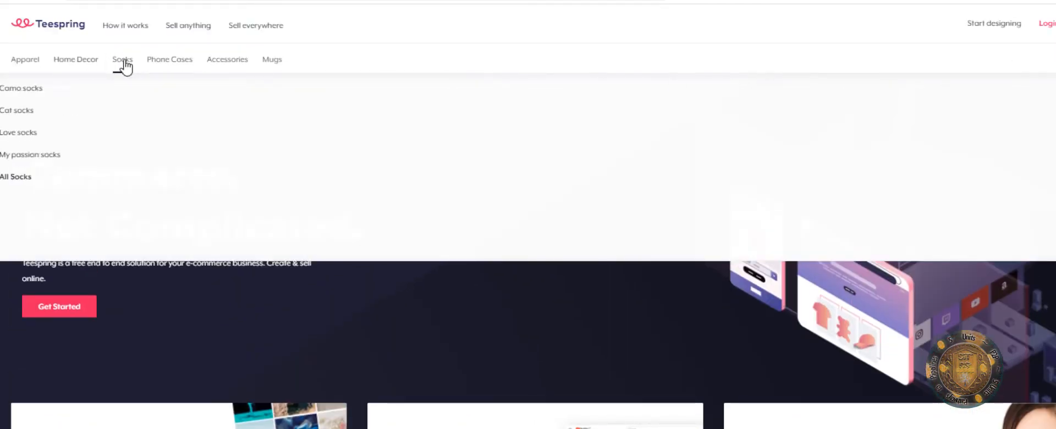
mouse_move(182, 64)
mouse_move(234, 69)
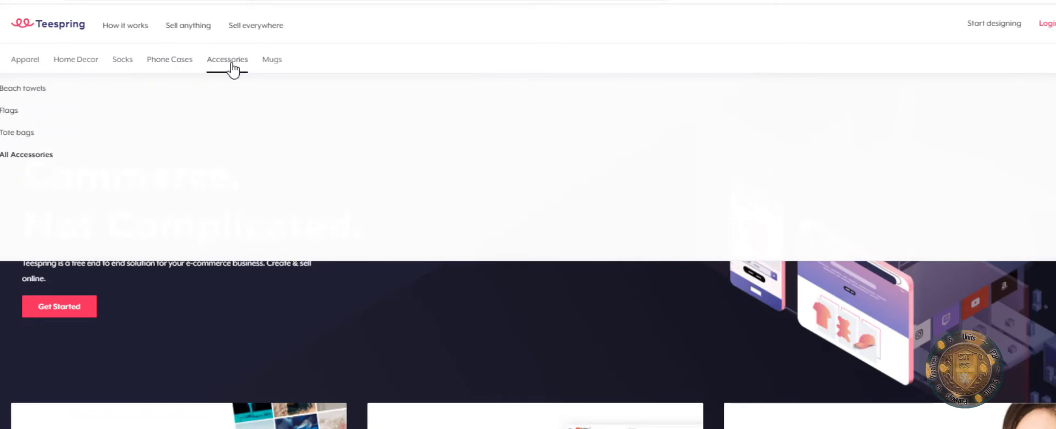
mouse_move(275, 67)
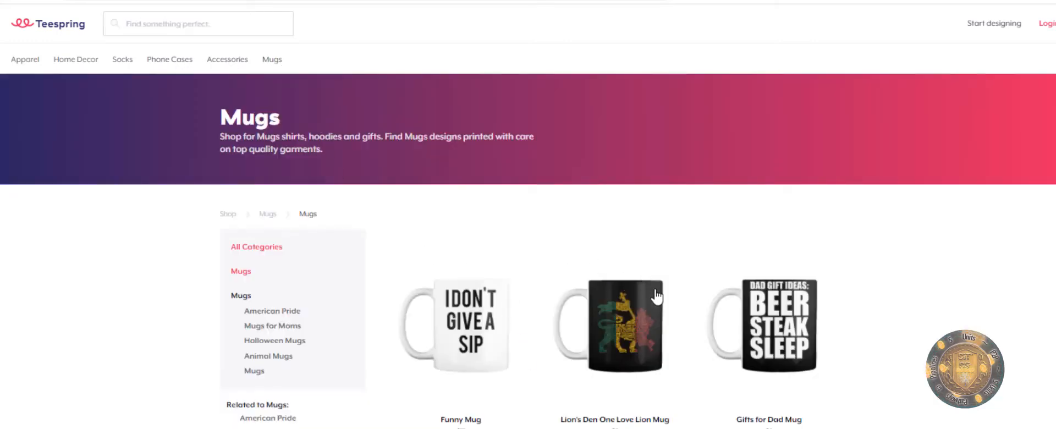
Step: Scroll the Teespring Mugs page and open the Mom's Love mug product page
scroll(656, 298, down, 6)
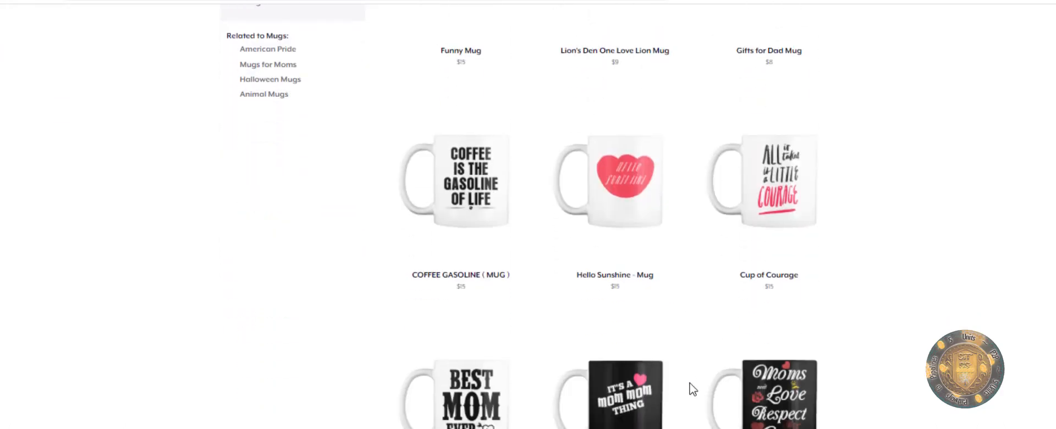
scroll(693, 390, down, 2)
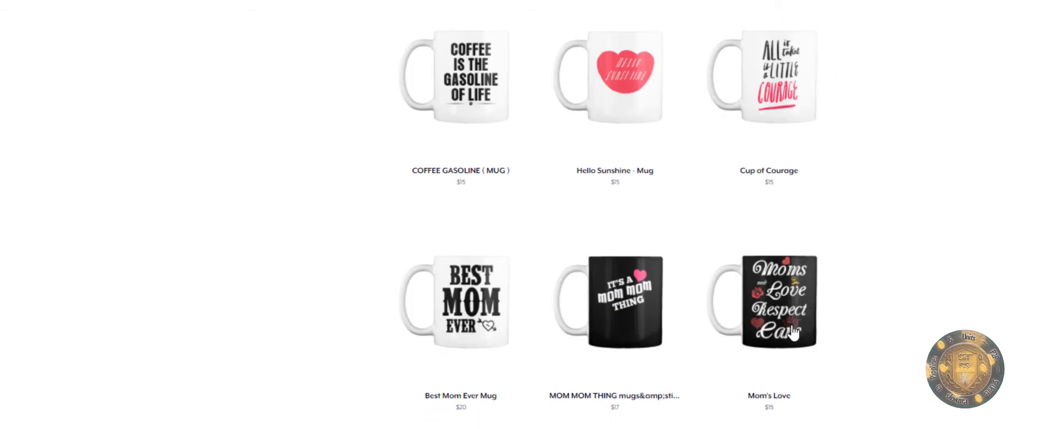
scroll(797, 319, down, 1)
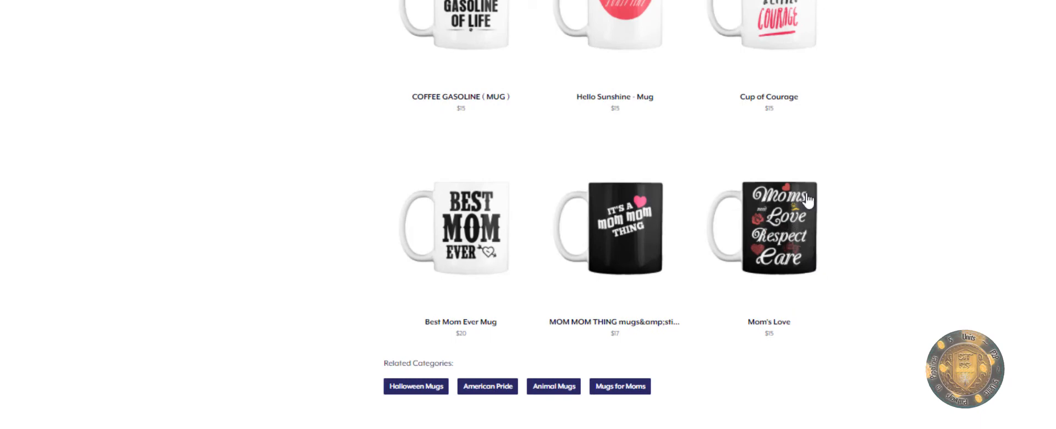
click(841, 195)
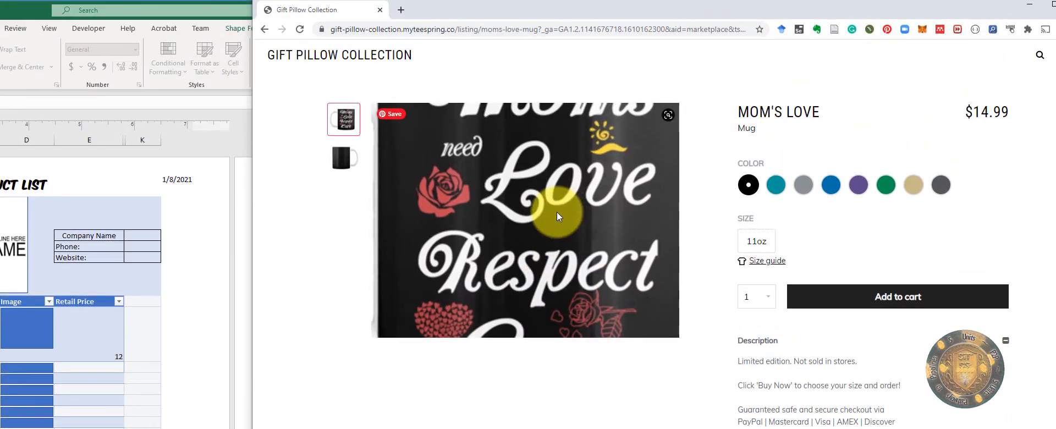
Step: Save the Mom's Love mug picture to the computer as Mug.jpg
right_click(550, 83)
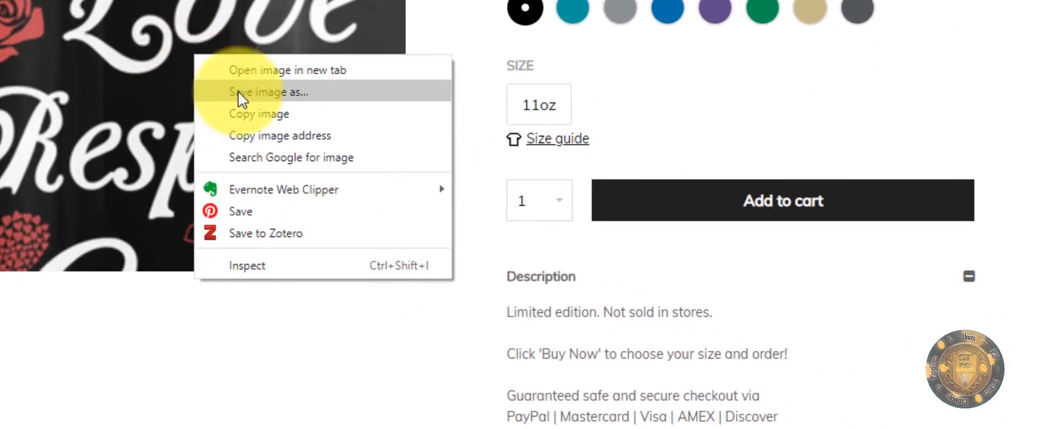
click(238, 92)
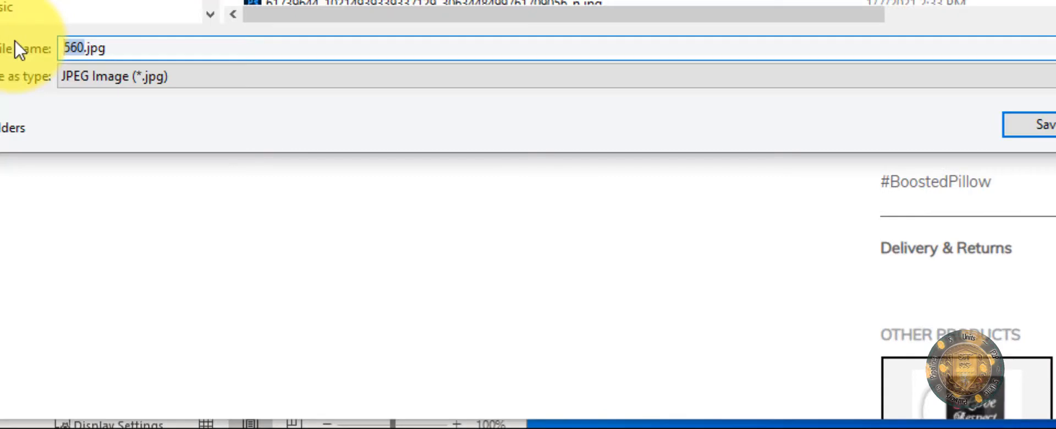
text(Mug)
key(Return)
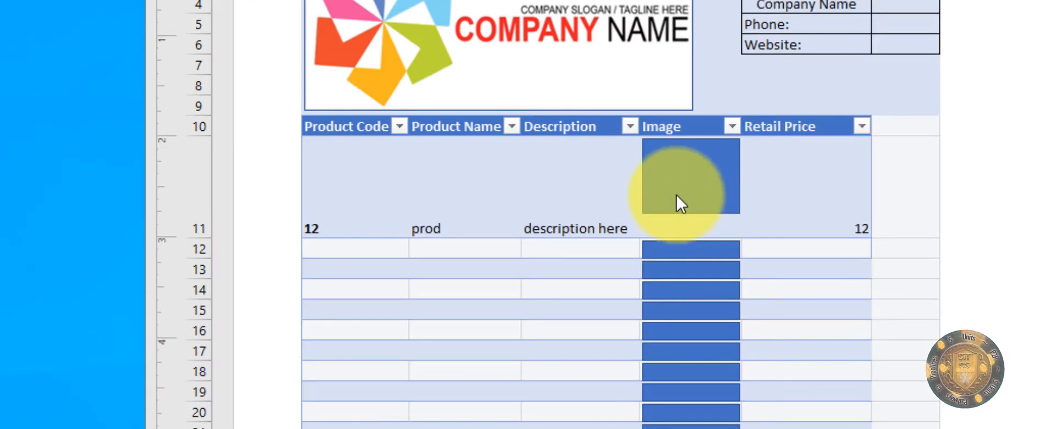
Step: Fill the blue Image placeholder with the picture Mug.jpg from a file
click(671, 183)
right_click(671, 183)
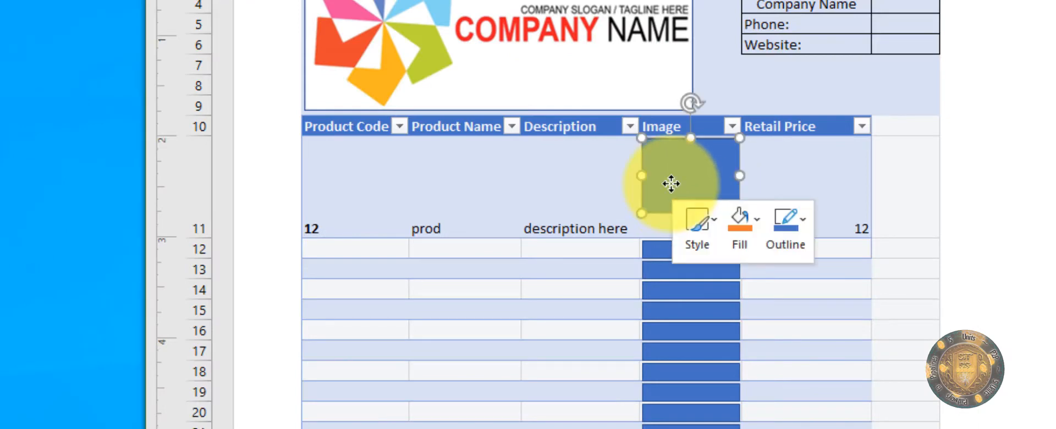
click(727, 227)
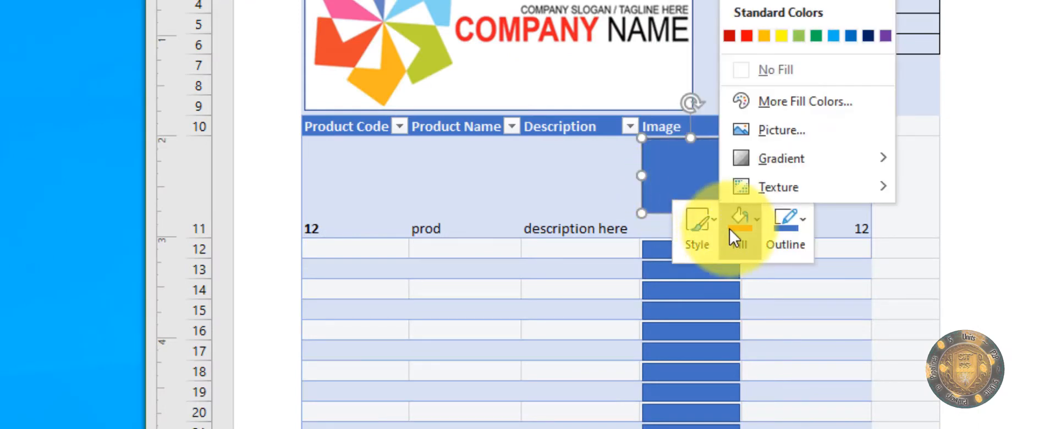
click(776, 132)
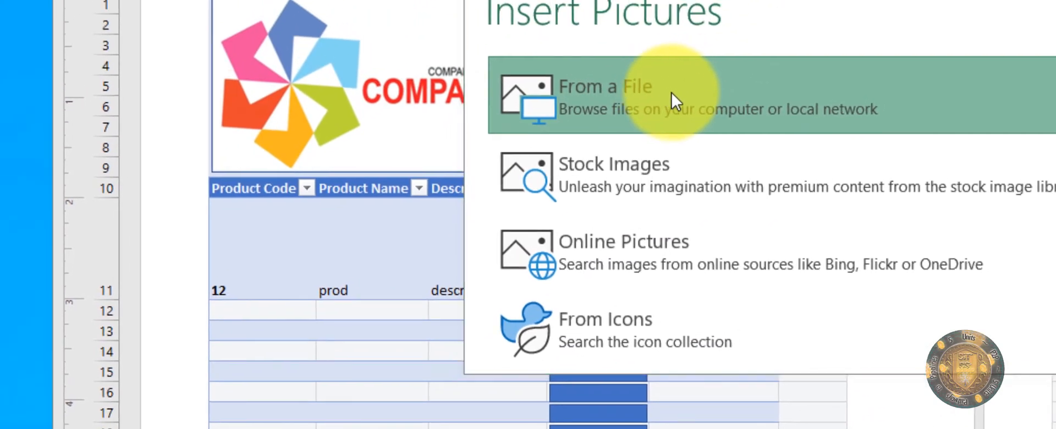
click(699, 77)
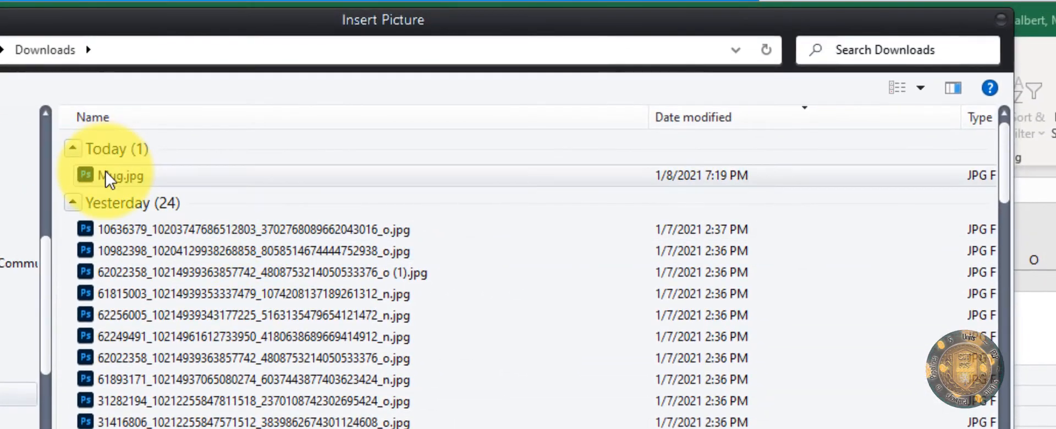
click(107, 175)
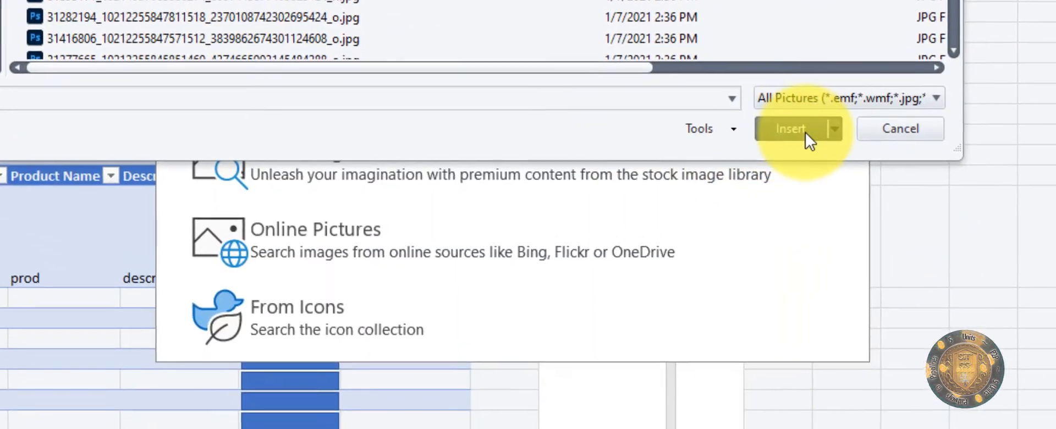
click(806, 132)
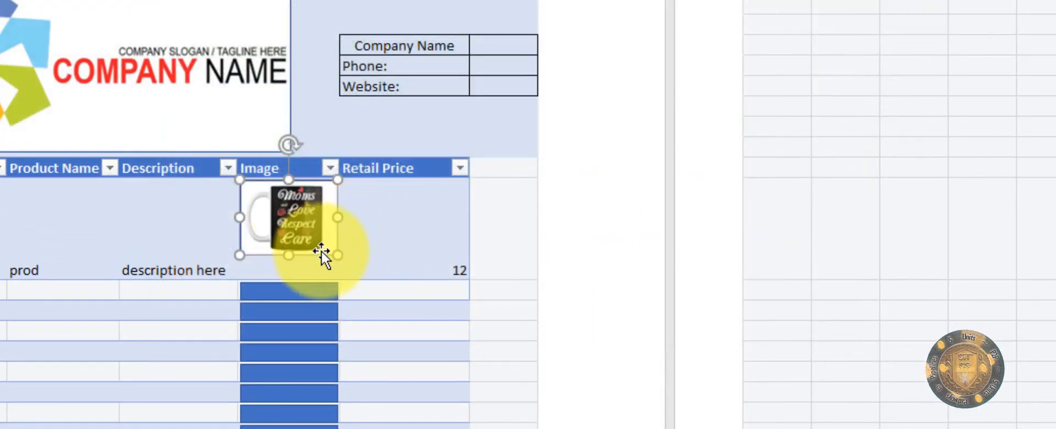
Step: Enlarge the mug picture and adjust the Image column width to fit it
drag(337, 256, 347, 272)
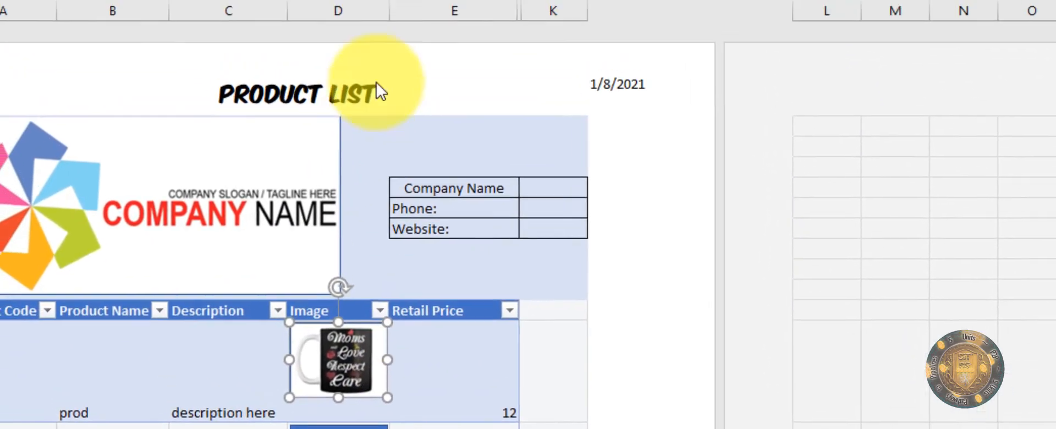
drag(388, 11, 408, 11)
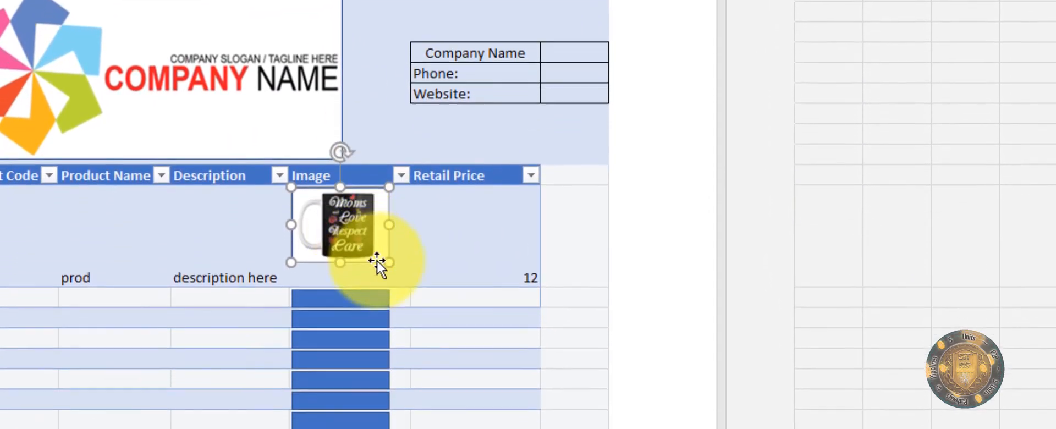
drag(389, 309, 402, 328)
drag(402, 282, 404, 282)
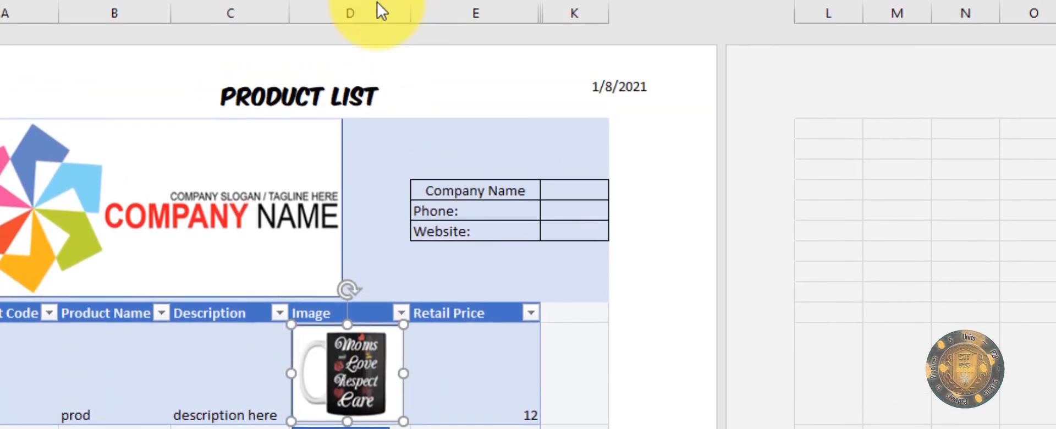
drag(412, 21, 410, 55)
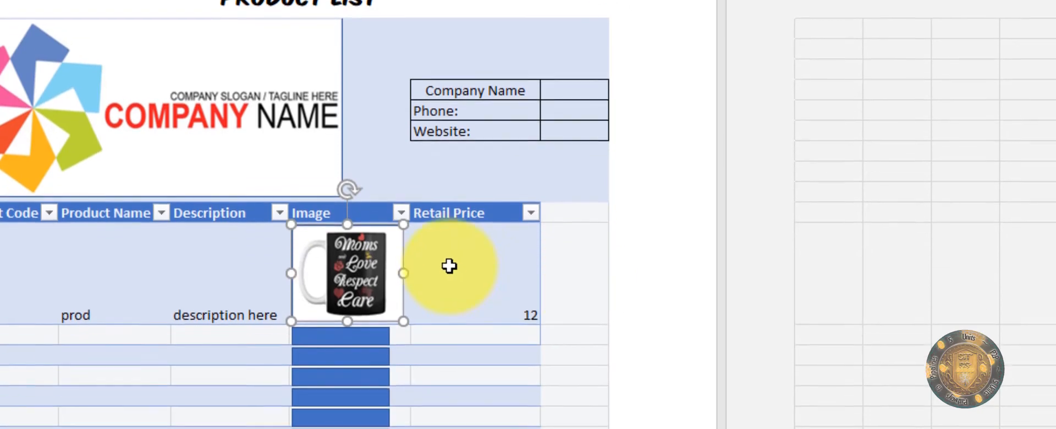
click(450, 266)
click(347, 279)
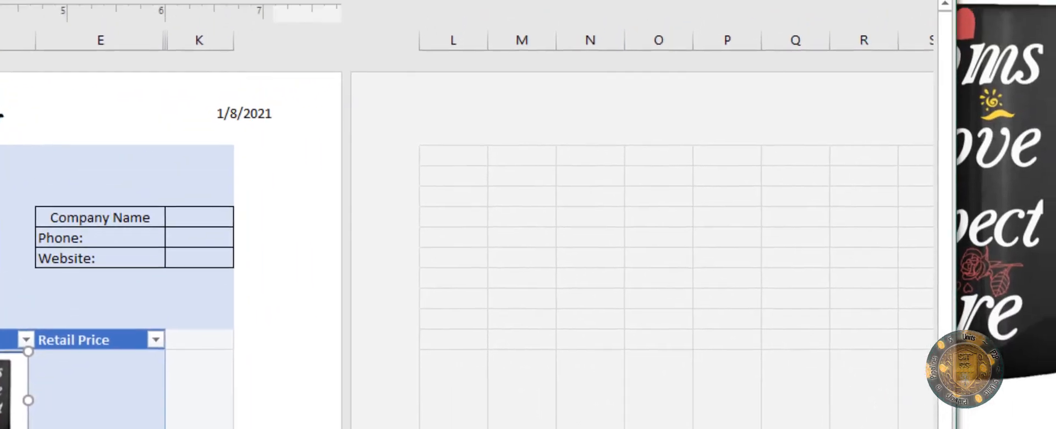
click(361, 71)
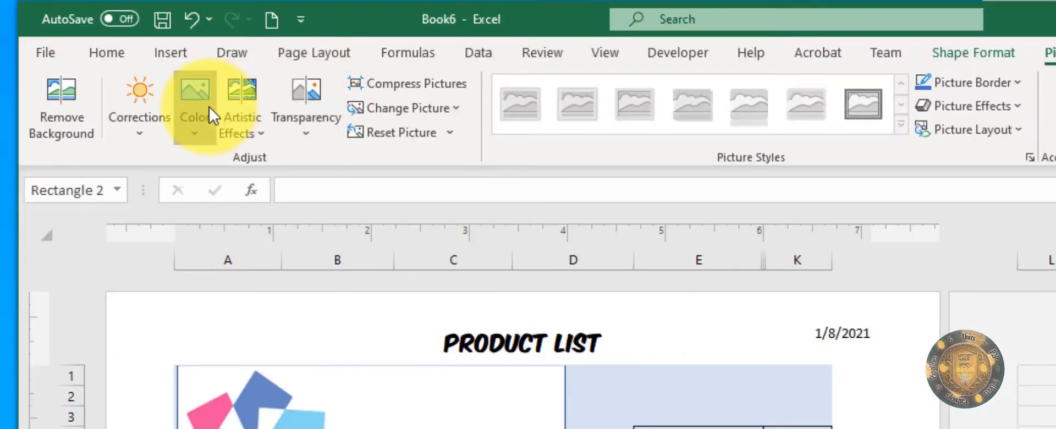
Step: Recolor the mug picture with a peach tint, sharpen it, and apply the third transparency preset
click(204, 108)
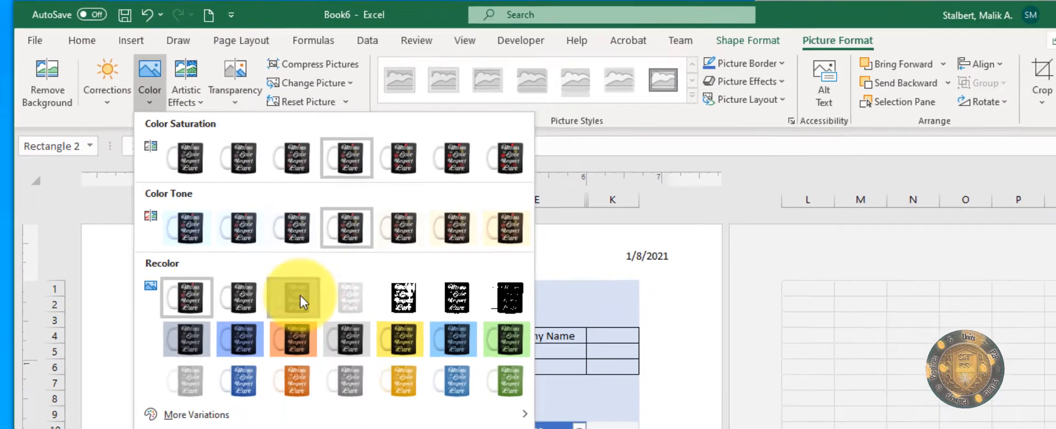
click(382, 388)
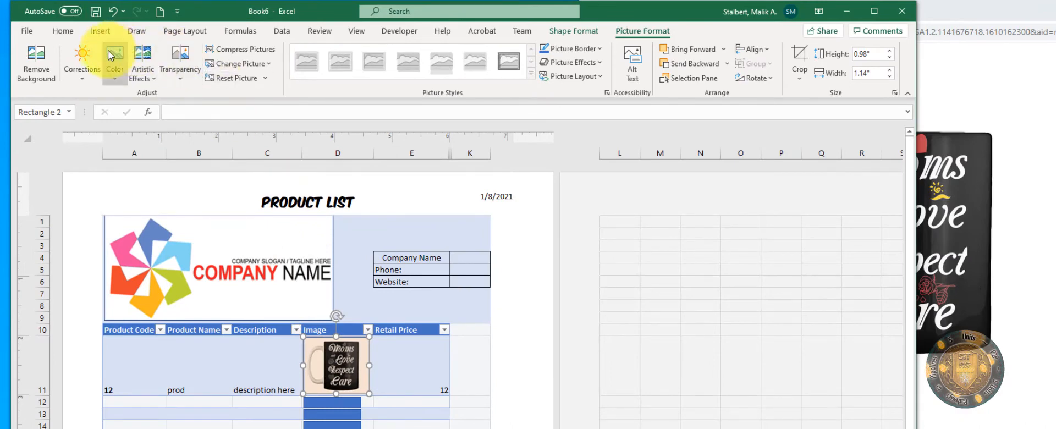
click(92, 75)
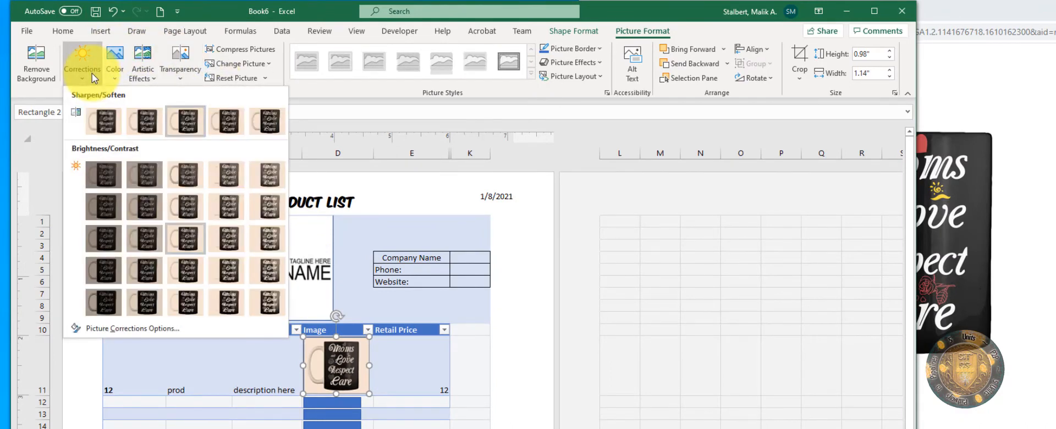
click(265, 122)
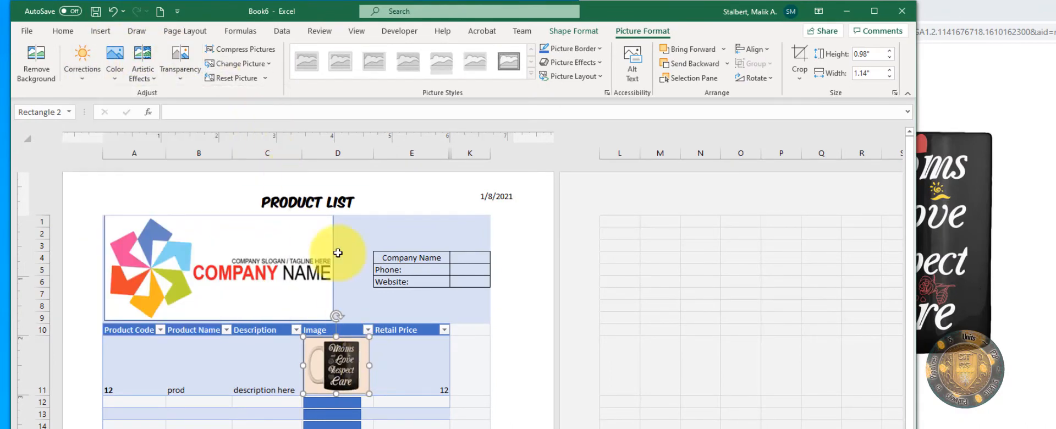
click(175, 75)
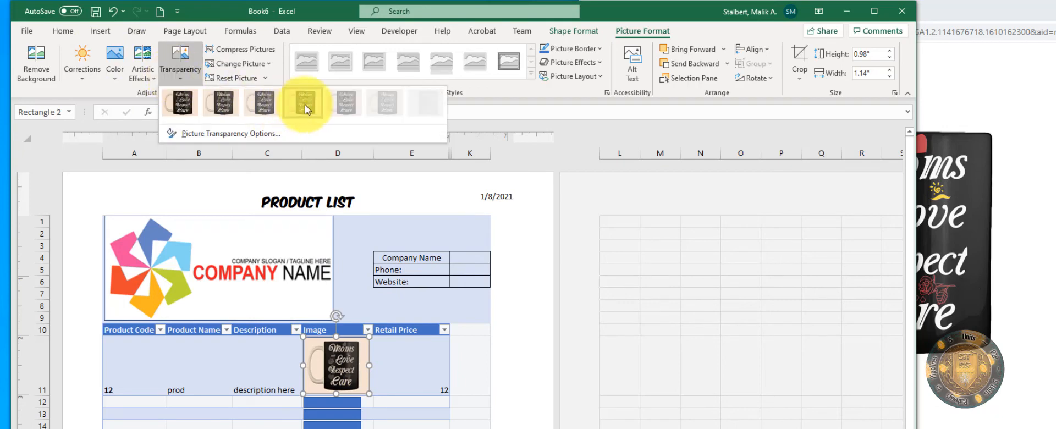
click(264, 102)
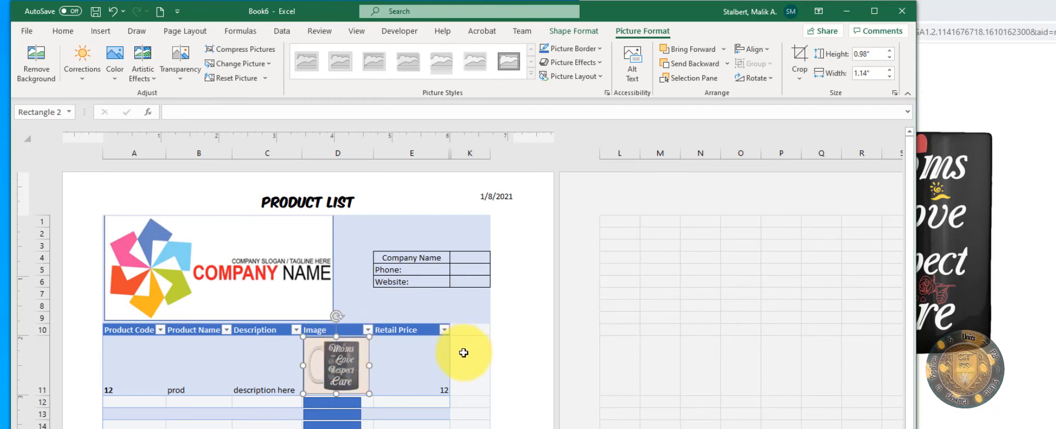
click(405, 377)
scroll(389, 279, down, 3)
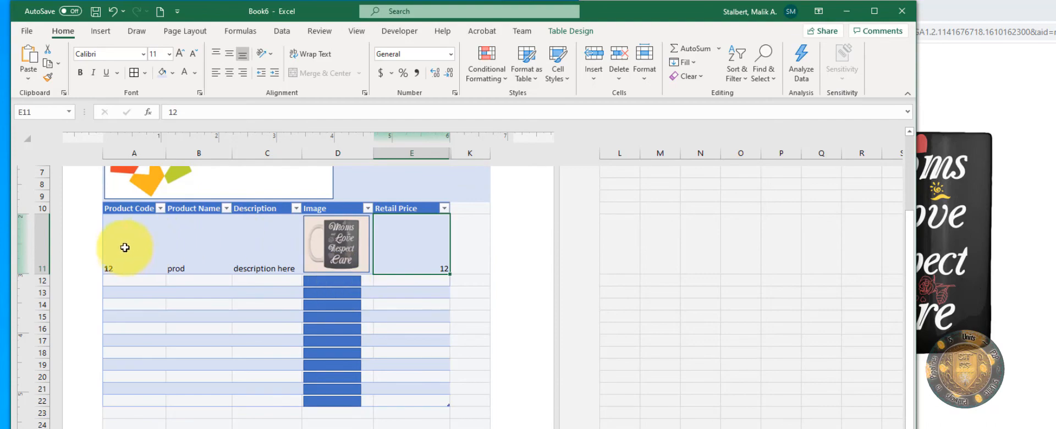
Step: Fill row A11:E11 down to row 22 with codes 12–23, then make row 12 taller
drag(120, 249, 444, 257)
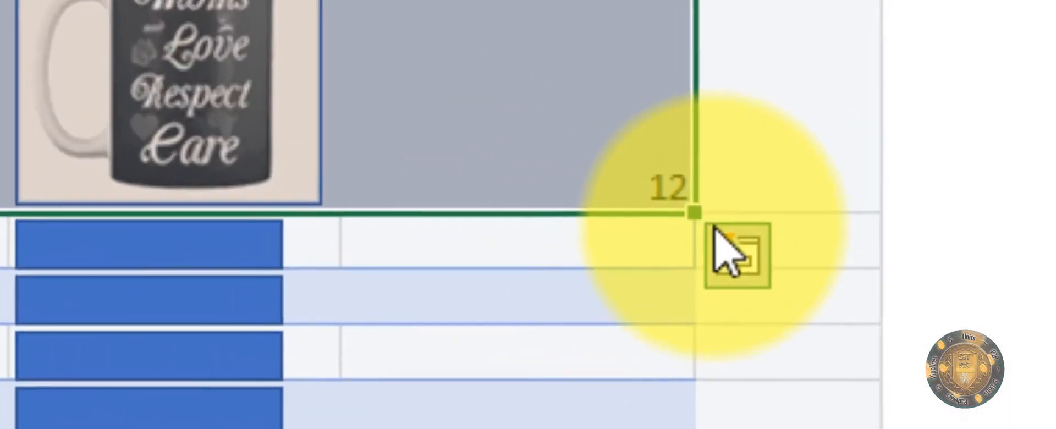
drag(694, 212, 707, 428)
drag(898, 308, 895, 309)
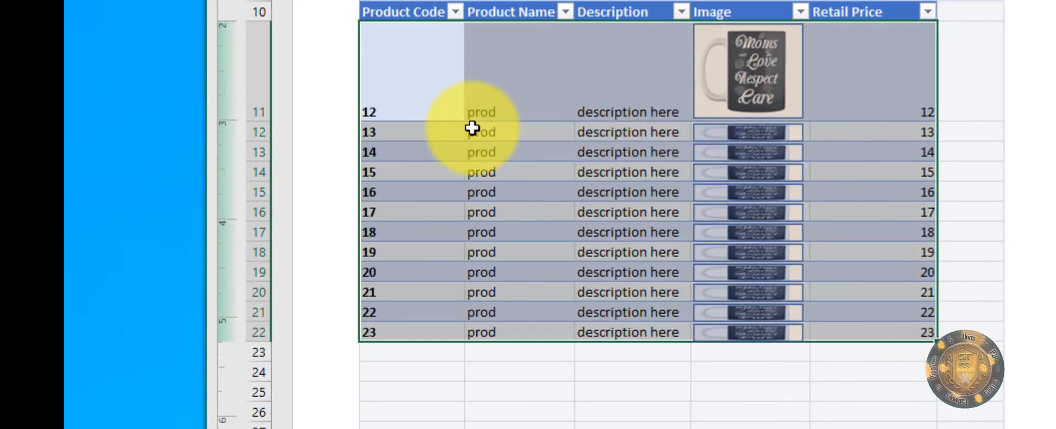
click(851, 154)
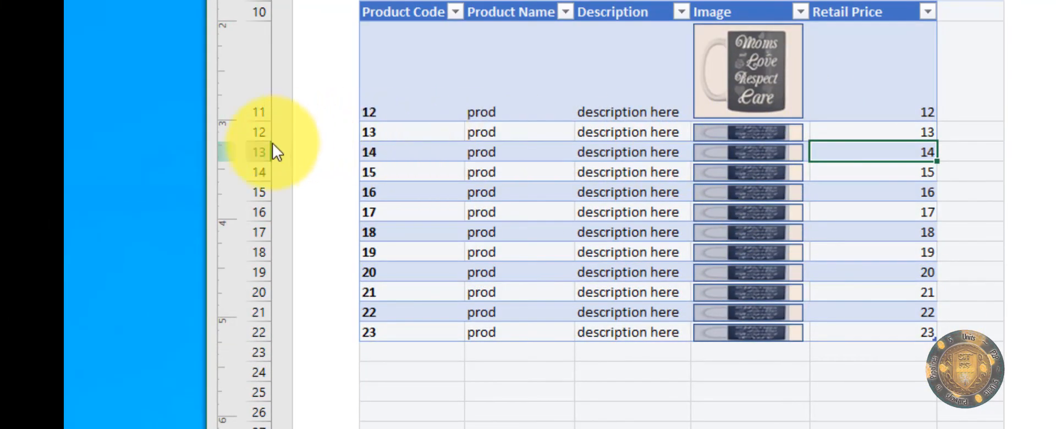
drag(262, 142, 259, 185)
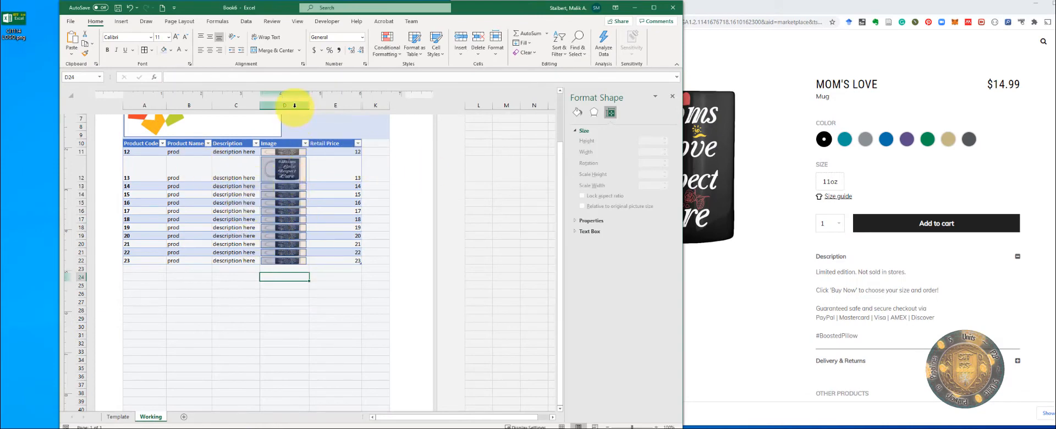
Step: Adjust row 12's height around its enlarged mug picture
click(283, 166)
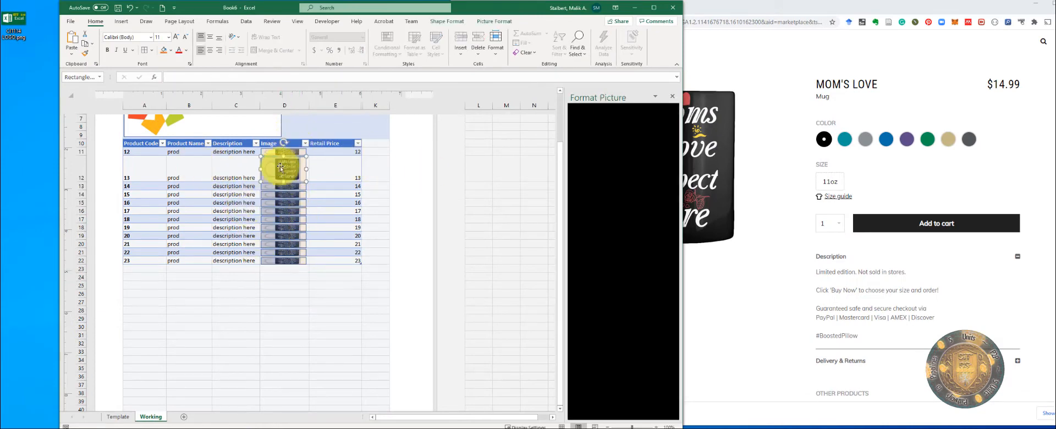
click(293, 268)
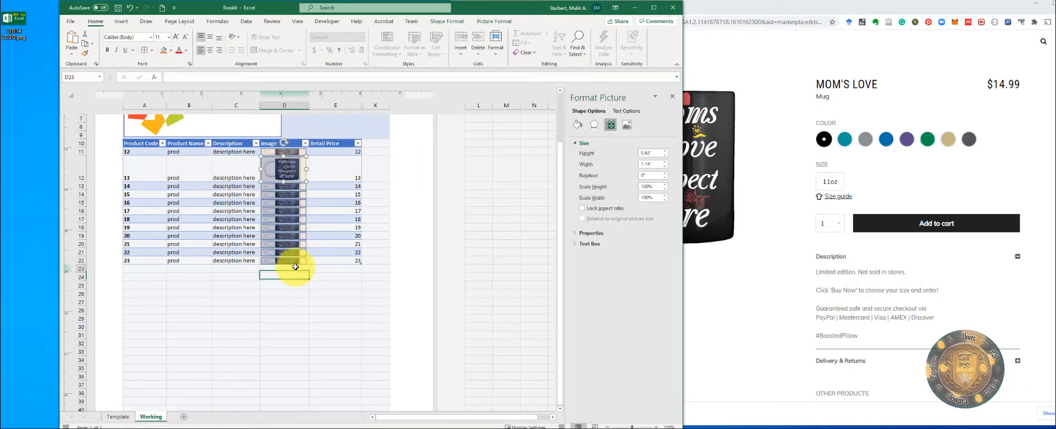
click(80, 177)
drag(80, 180, 80, 184)
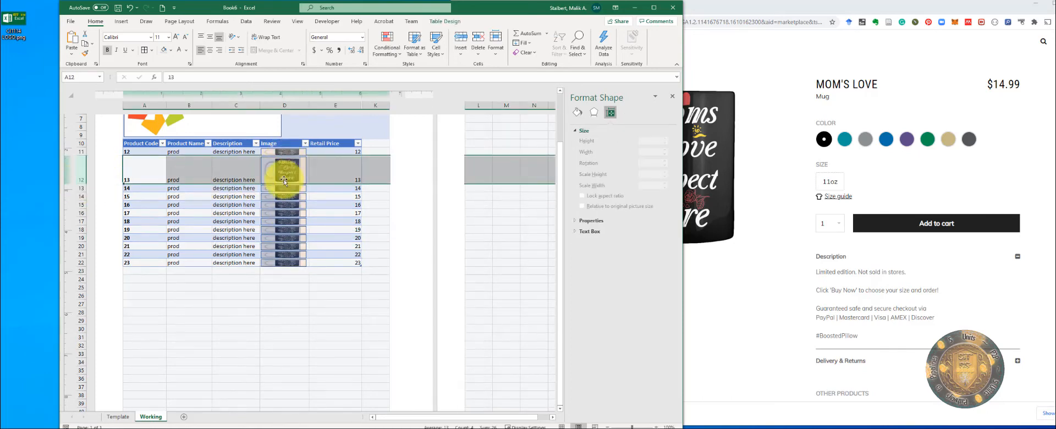
click(336, 213)
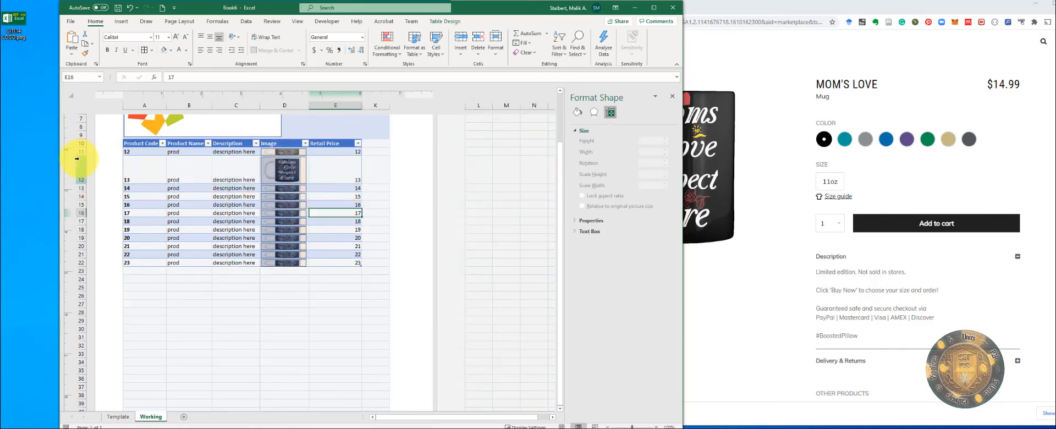
Step: Give rows 11–22 a common height through the Row Height setting
drag(77, 159, 80, 197)
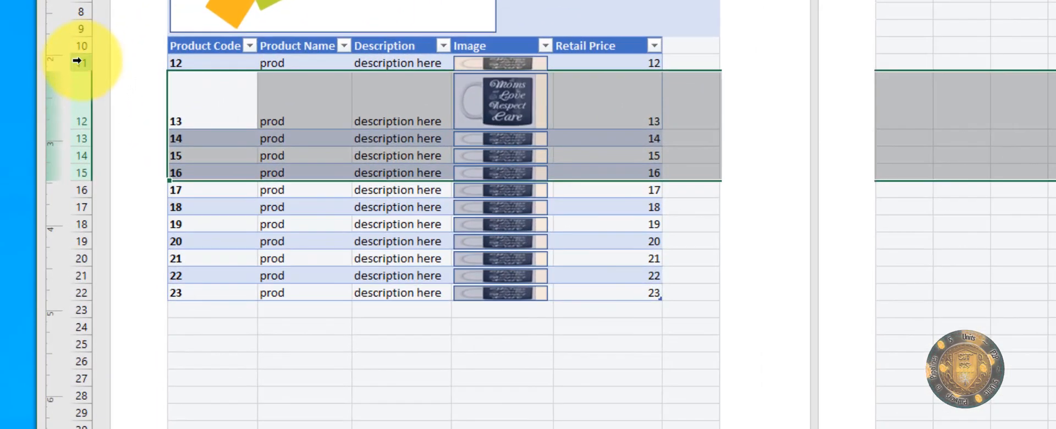
drag(77, 61, 173, 291)
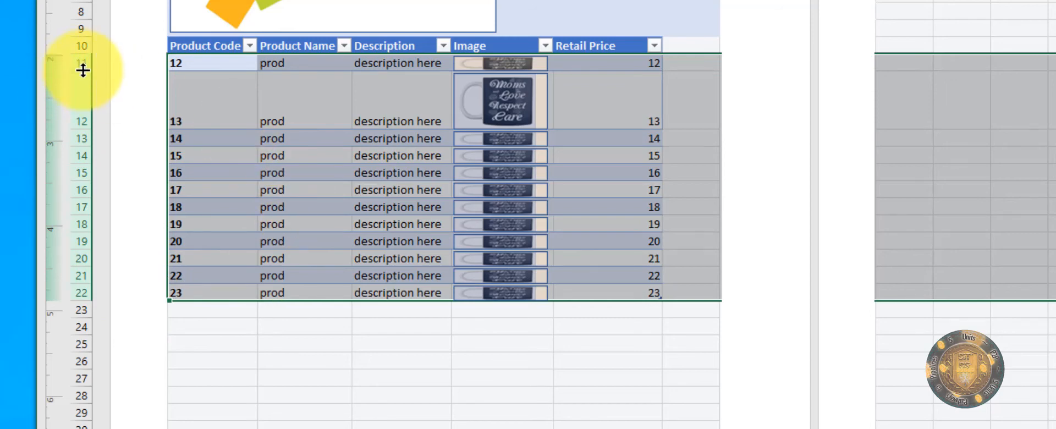
right_click(82, 71)
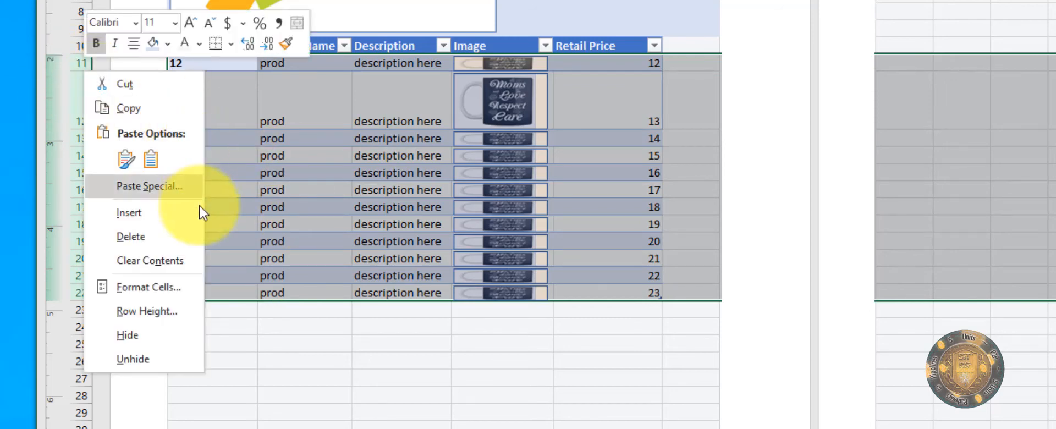
click(164, 311)
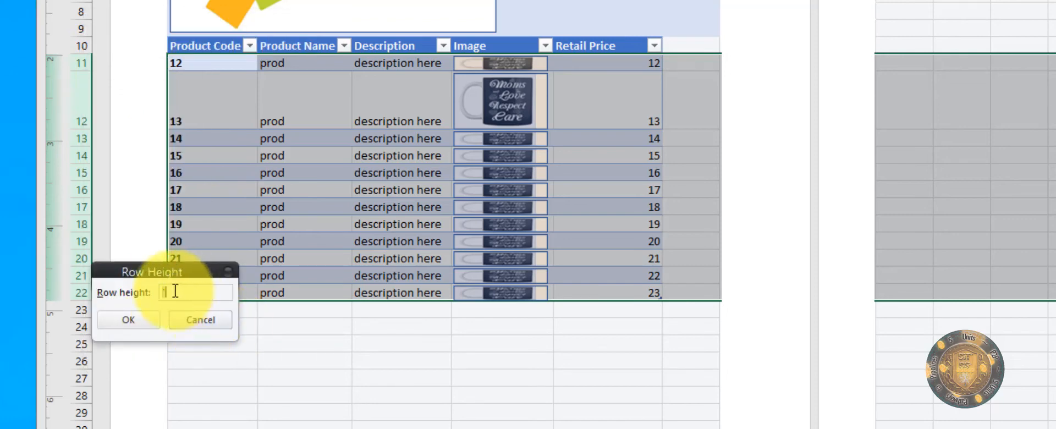
click(130, 316)
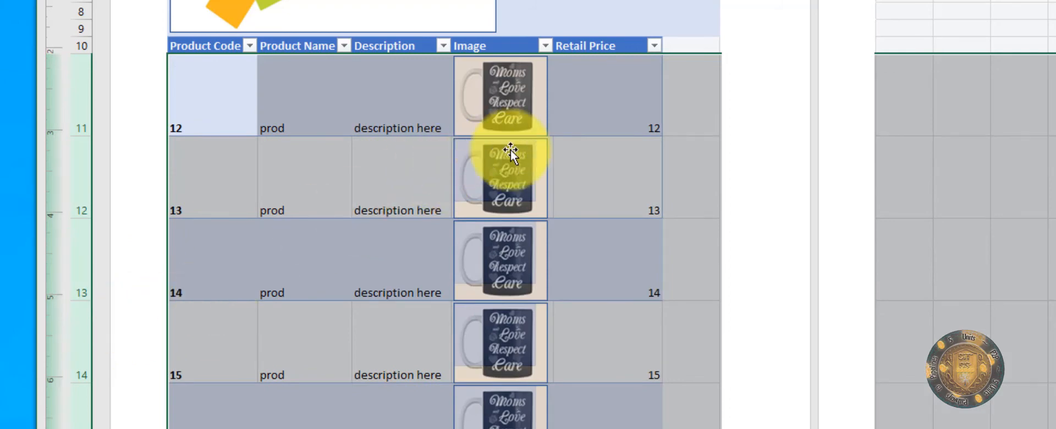
click(622, 213)
scroll(629, 227, down, 4)
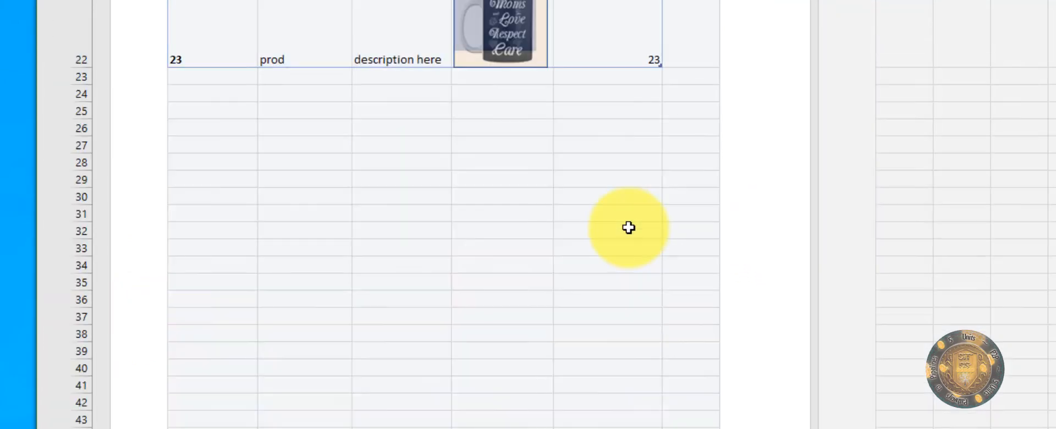
scroll(628, 228, up, 5)
scroll(578, 220, down, 3)
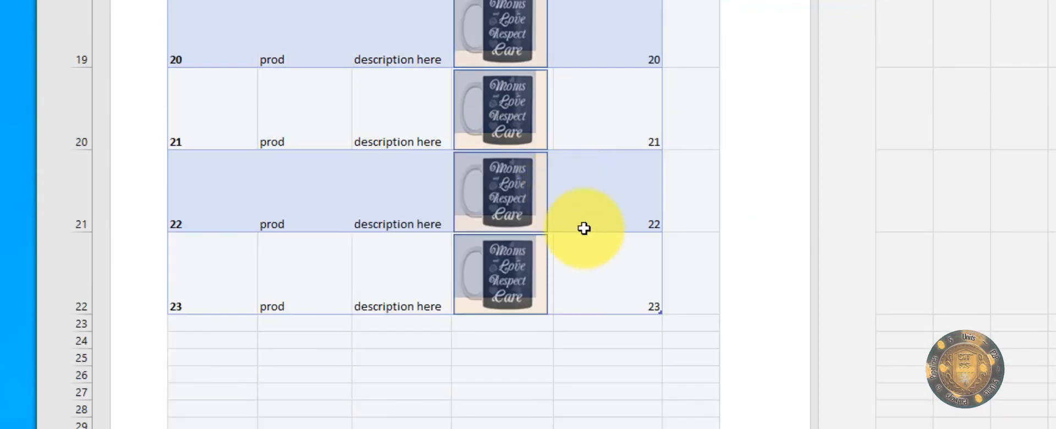
scroll(559, 282, up, 5)
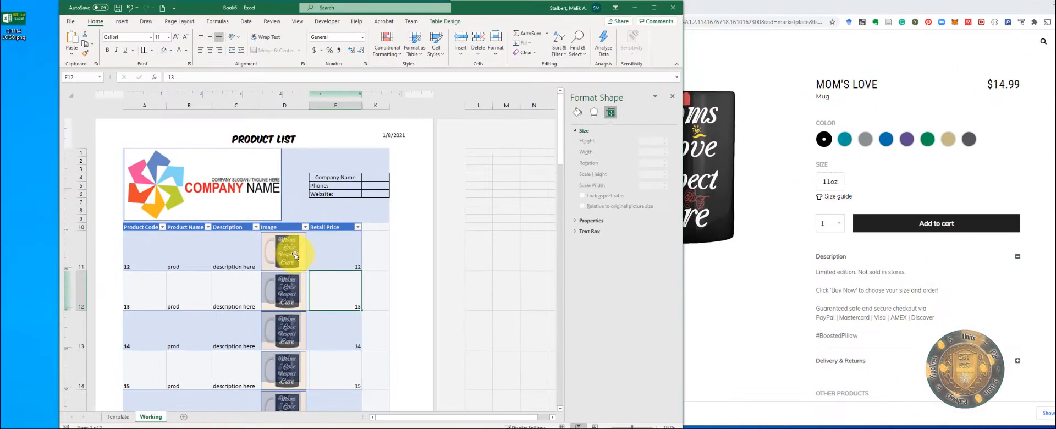
Step: Check row 11's mug picture size and compare the Template sheet with the Working sheet
click(334, 249)
click(283, 244)
click(337, 248)
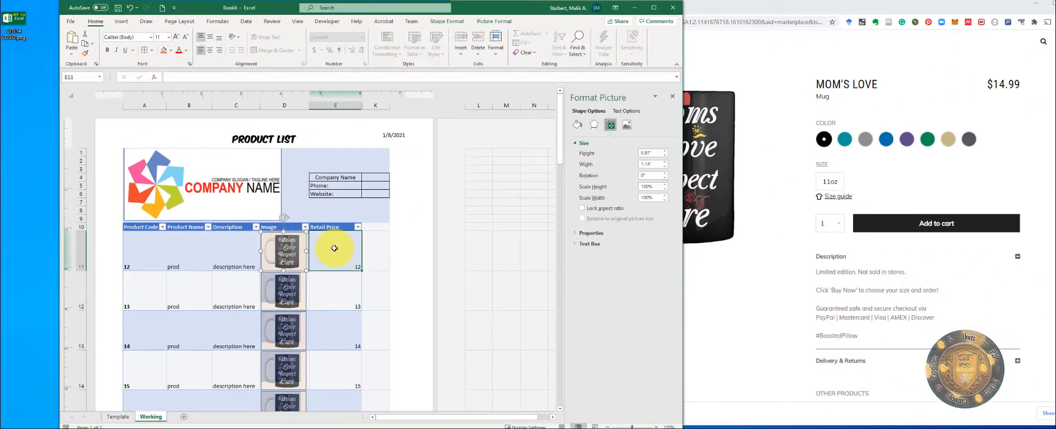
scroll(346, 243, down, 3)
scroll(353, 243, up, 3)
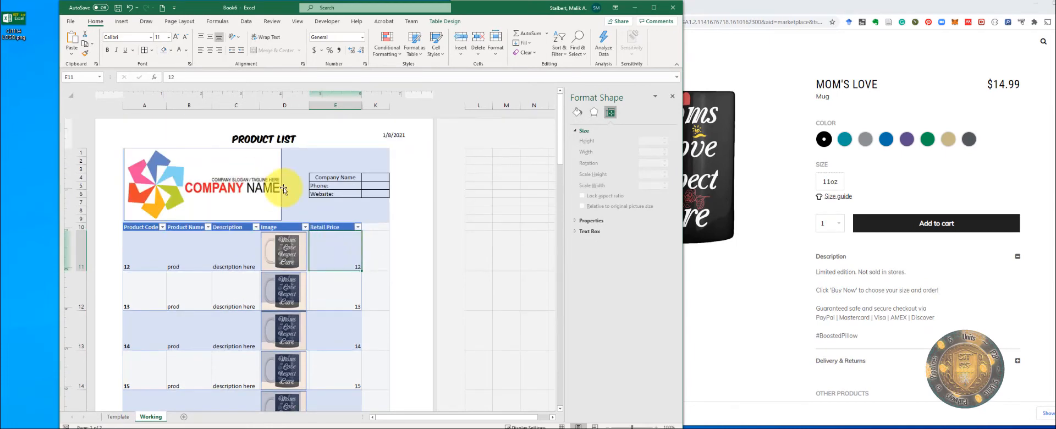
click(123, 420)
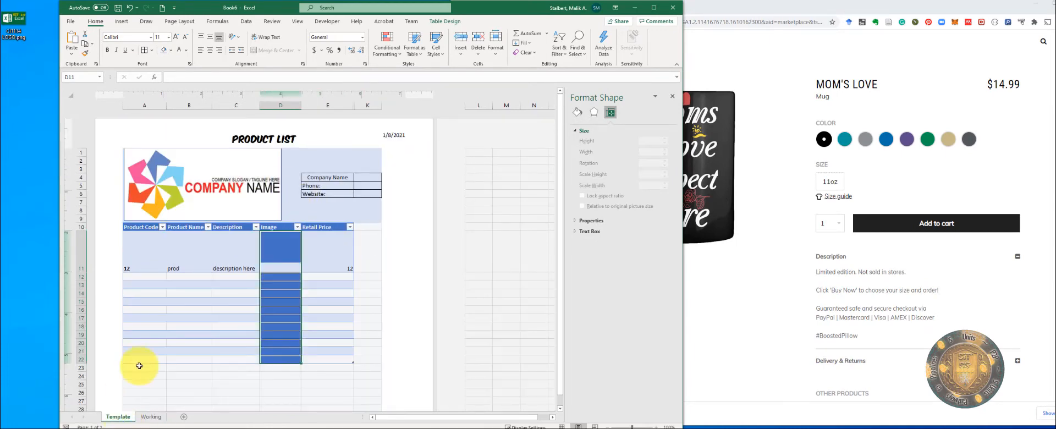
click(149, 416)
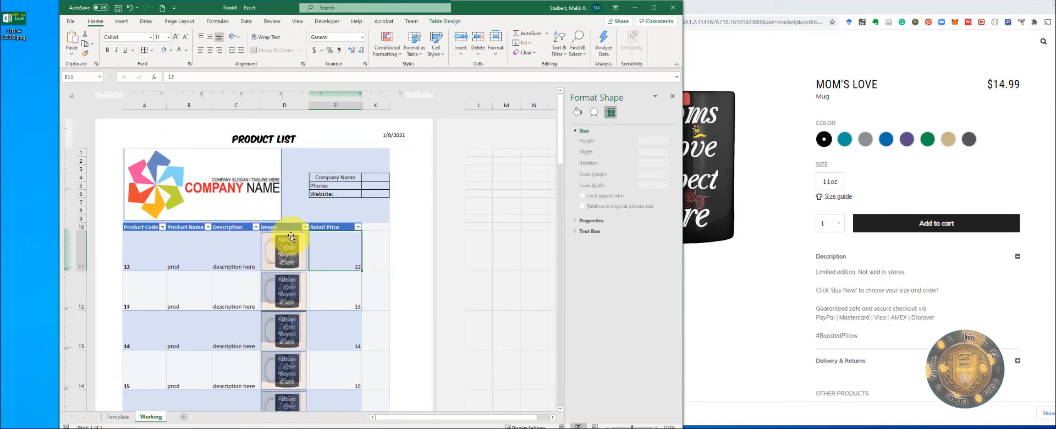
scroll(287, 232, down, 3)
scroll(330, 283, up, 3)
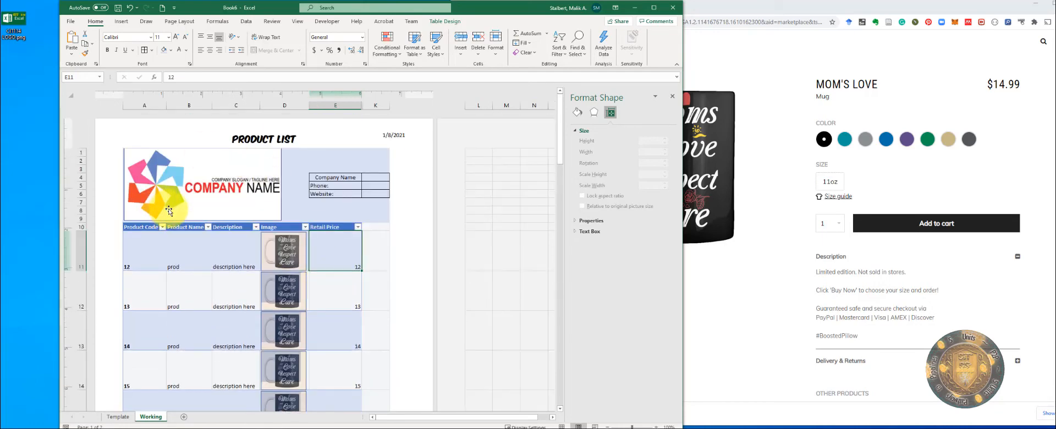
scroll(266, 278, down, 2)
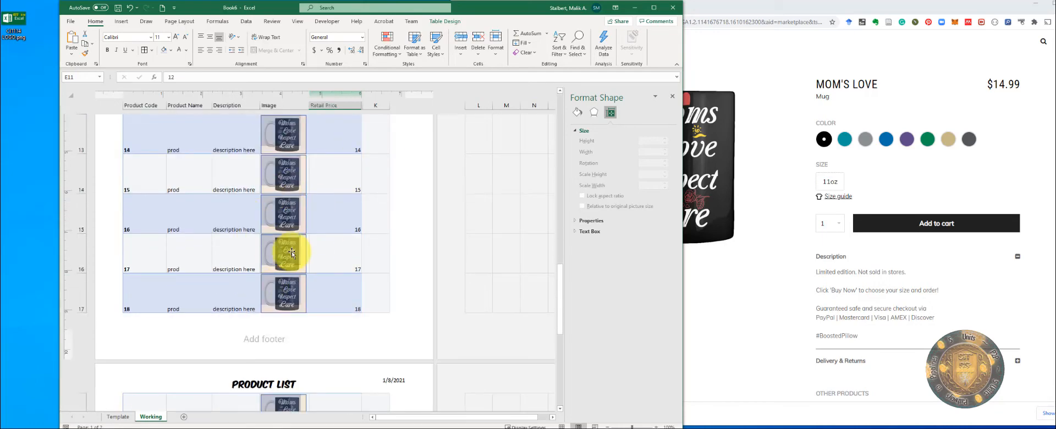
scroll(292, 253, up, 4)
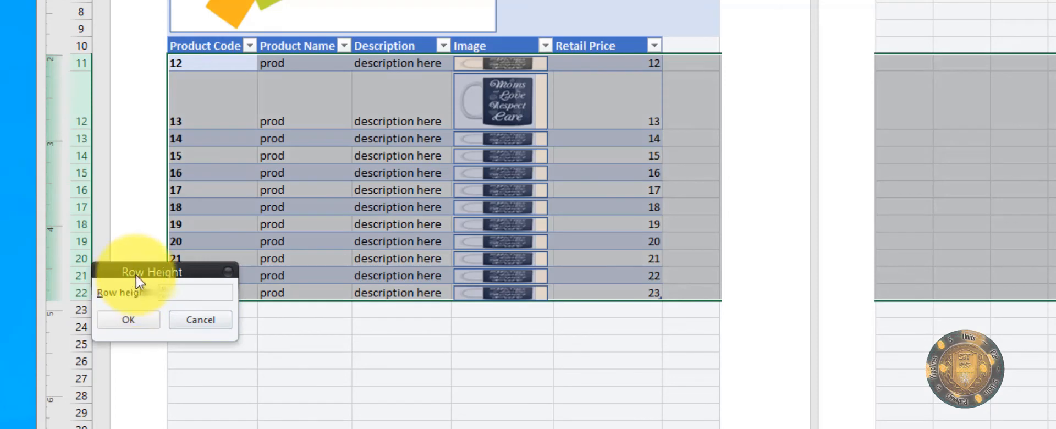
Step: Try a row height of 1000, dismiss the too-large warning, lower the value and apply it
text(1000)
key(Return)
key(Return)
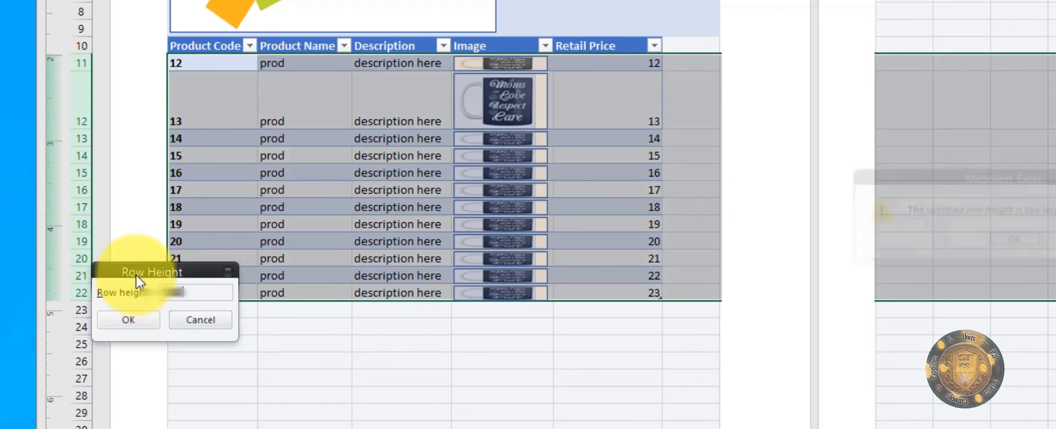
click(124, 326)
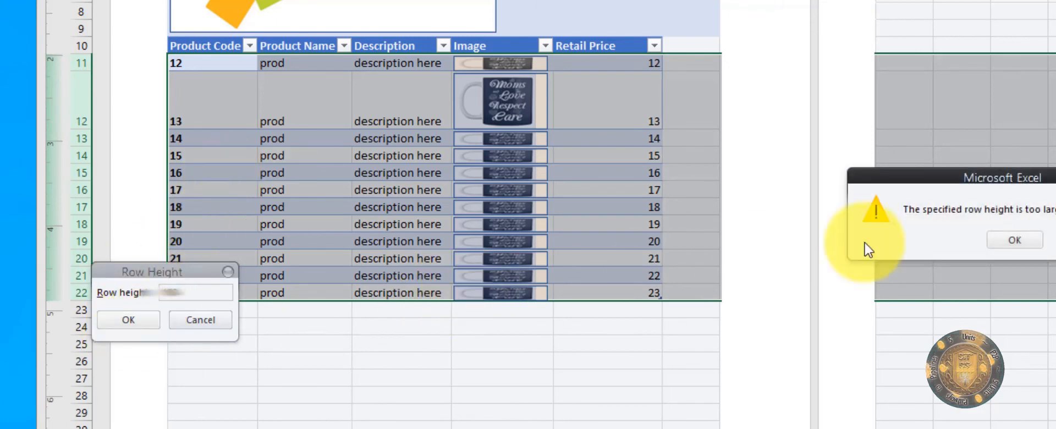
click(1014, 240)
click(182, 297)
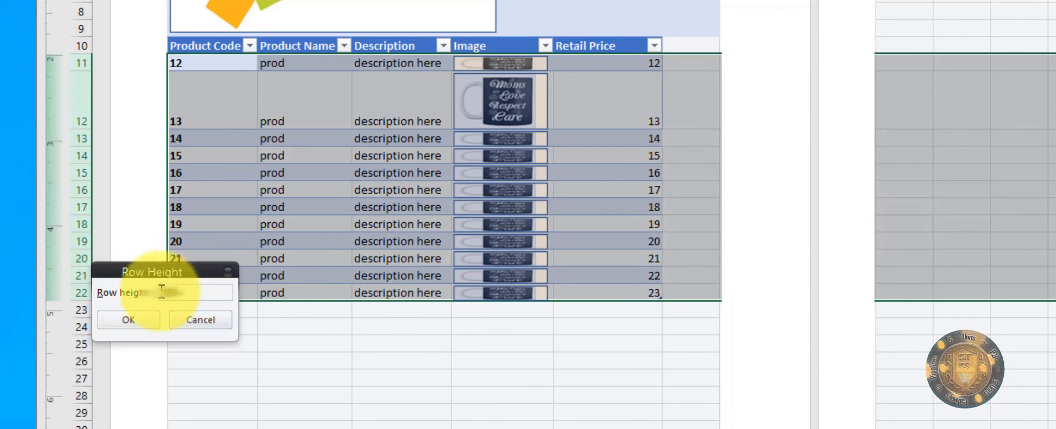
key(BackSpace)
key(BackSpace)
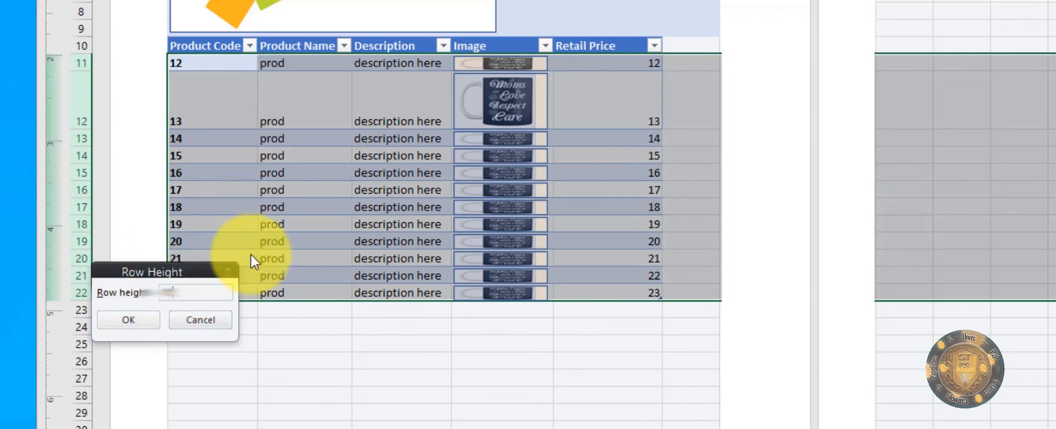
click(124, 324)
click(1006, 242)
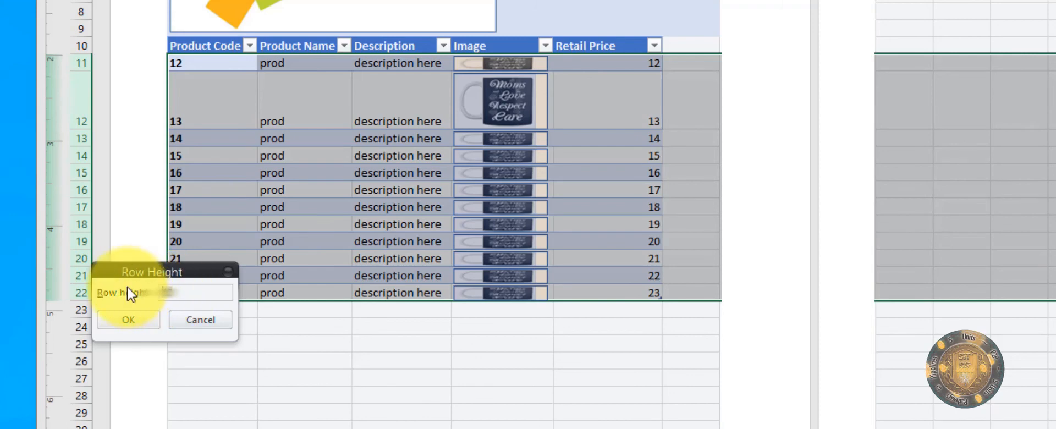
click(129, 317)
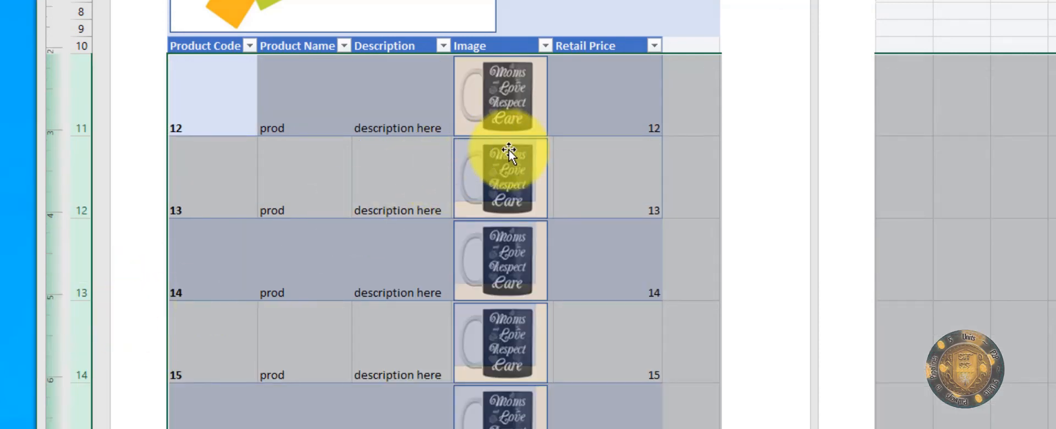
Step: Check the first product's Retail Price cell and mug picture across the enlarged table
click(625, 212)
scroll(629, 226, down, 4)
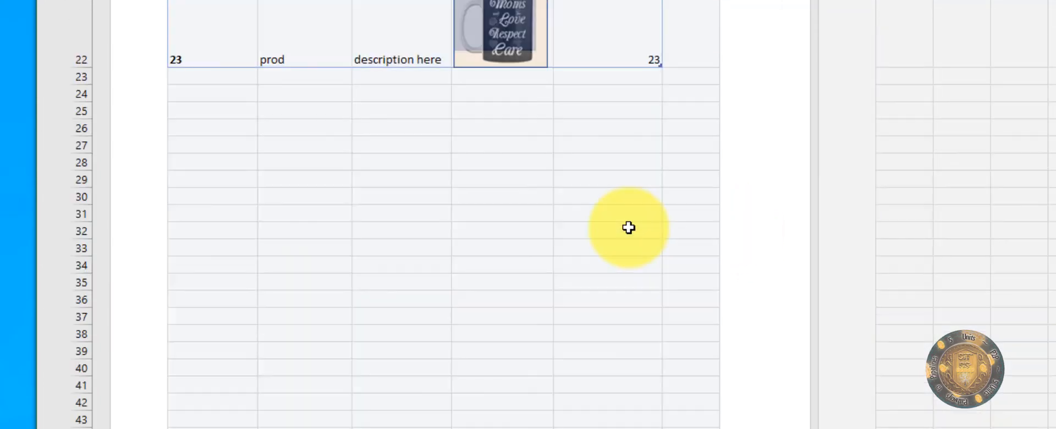
scroll(619, 226, up, 2)
scroll(618, 225, up, 2)
scroll(566, 188, down, 3)
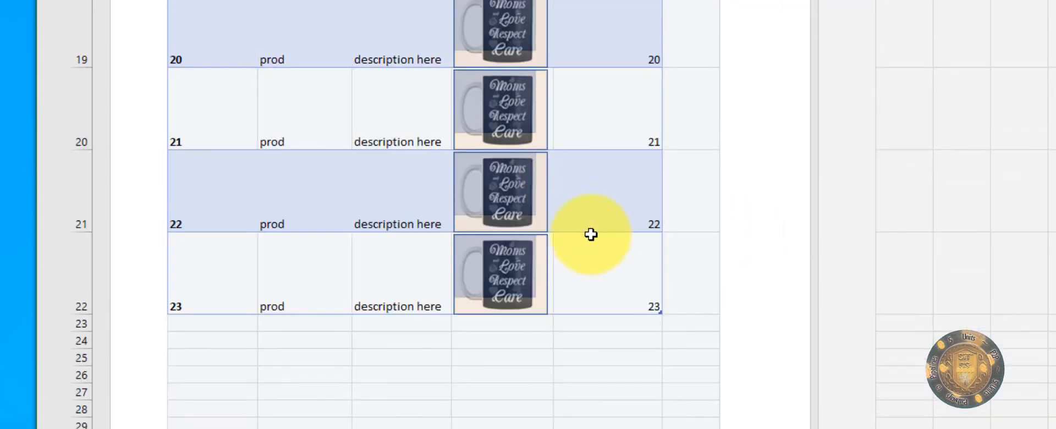
scroll(554, 283, up, 6)
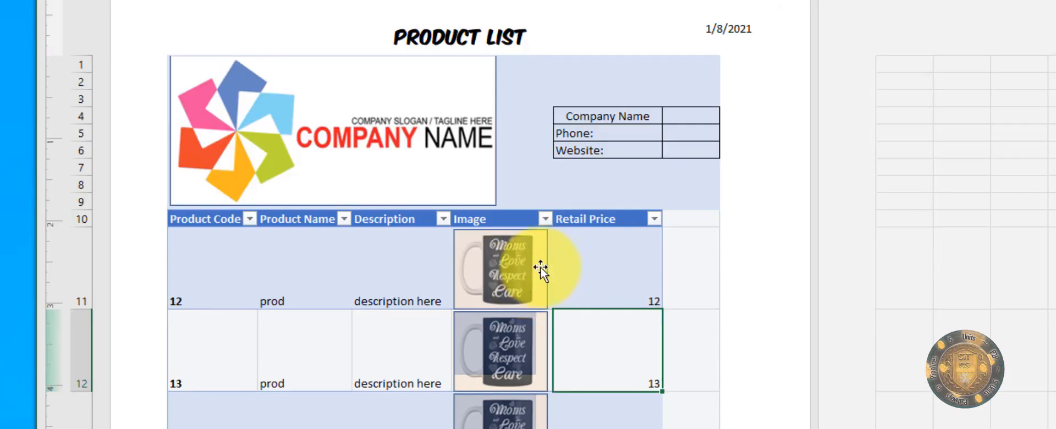
click(605, 264)
click(483, 248)
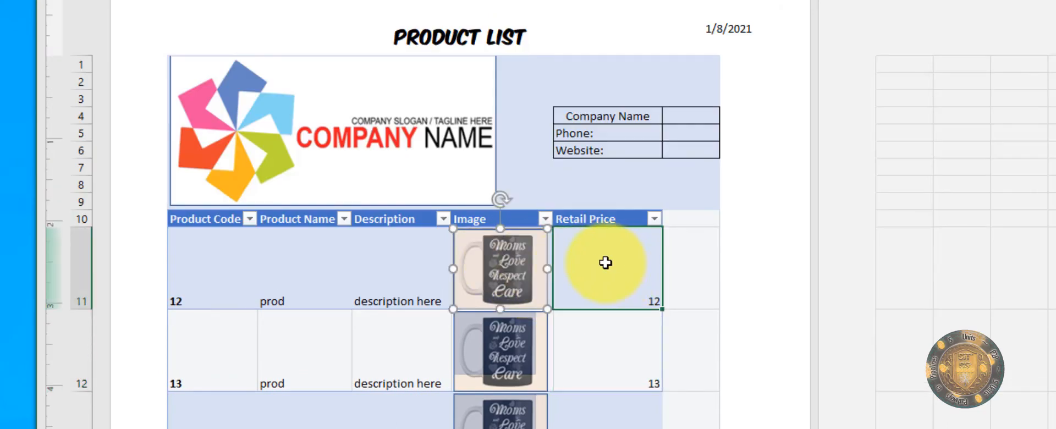
click(621, 252)
scroll(649, 246, down, 3)
scroll(653, 252, up, 3)
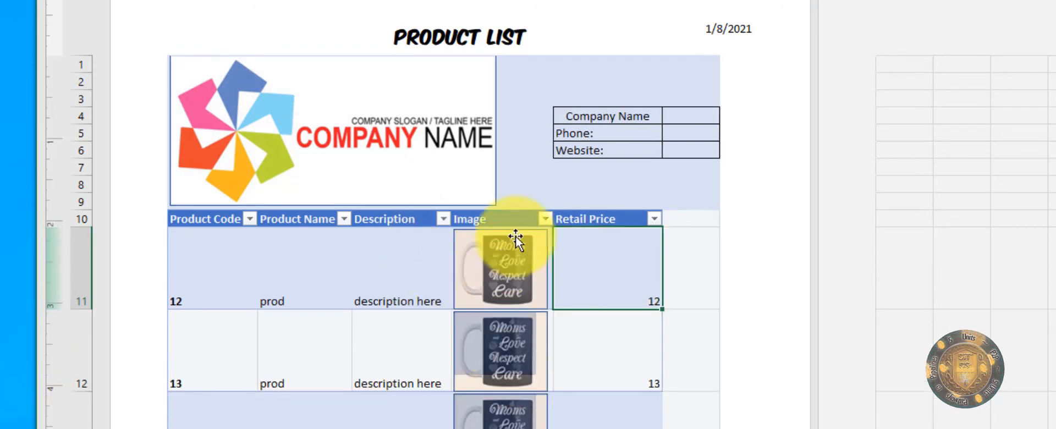
scroll(516, 236, down, 3)
scroll(587, 325, up, 3)
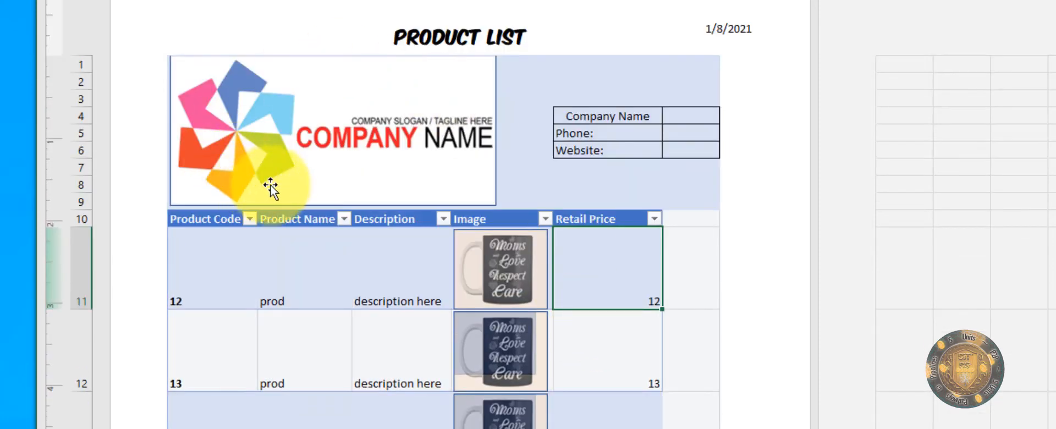
scroll(466, 344, down, 3)
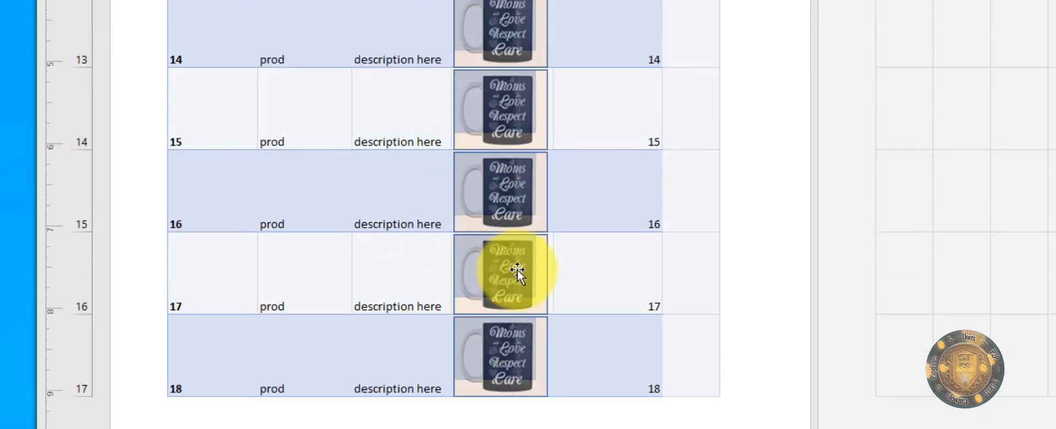
scroll(517, 269, up, 3)
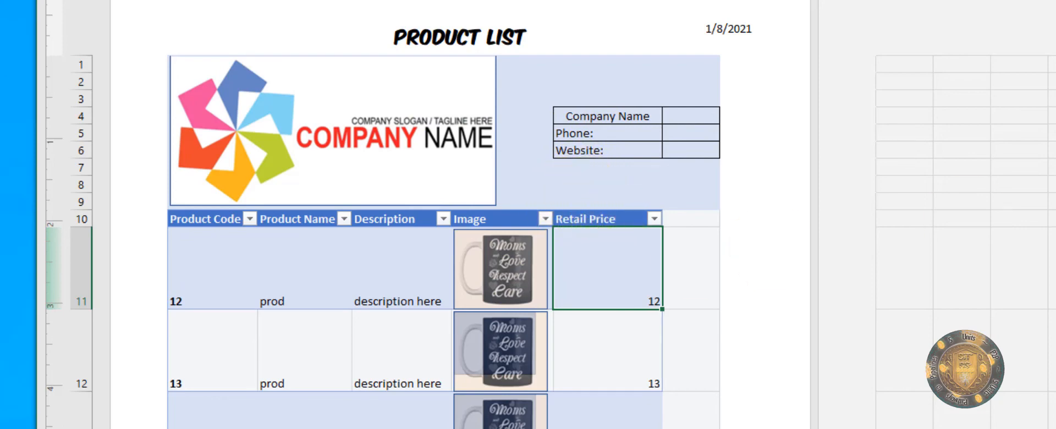
Step: Switch to the browser's Teespring MOM'S LOVE mug page listing $14.99
key(alt+Tab)
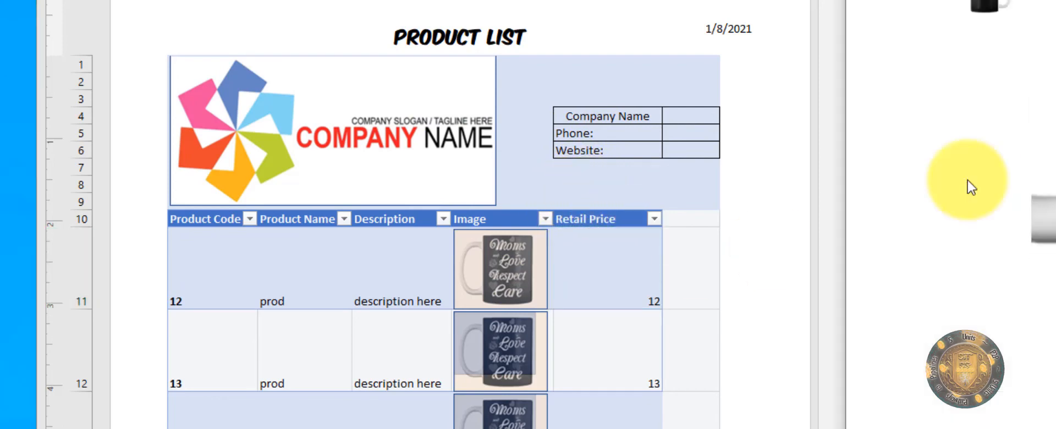
scroll(577, 363, down, 2)
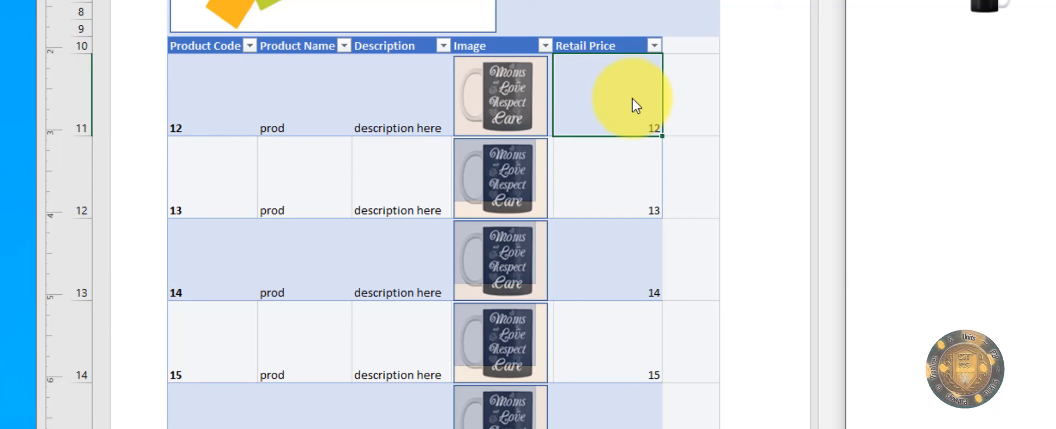
scroll(605, 69, down, 3)
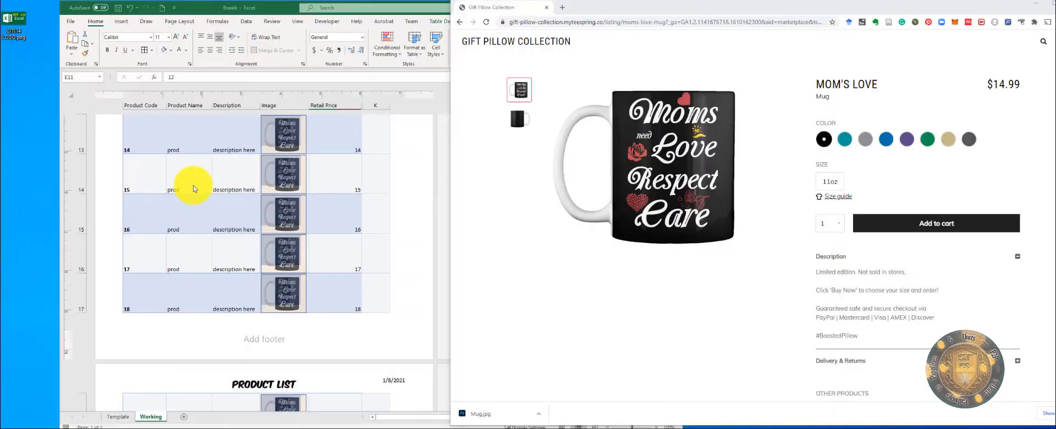
Step: Copy $14.99 from the product page into E11 and fill it down through row 16
click(363, 182)
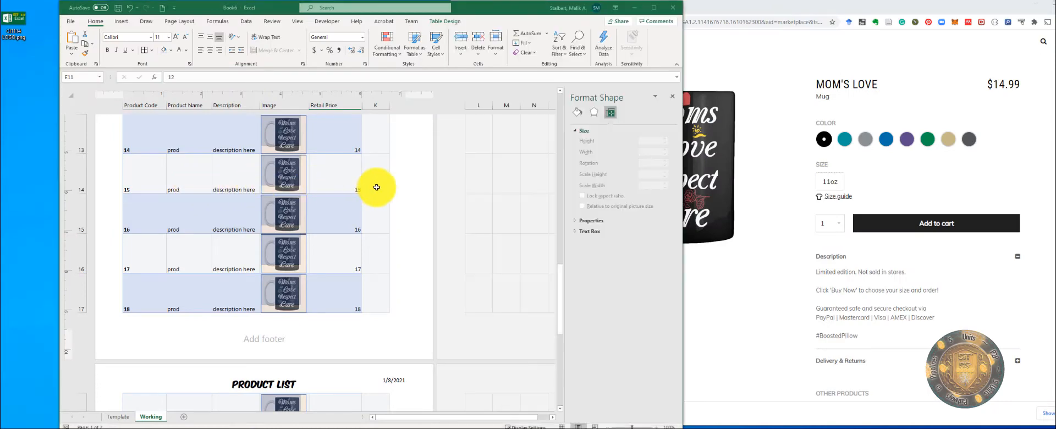
scroll(374, 185, up, 5)
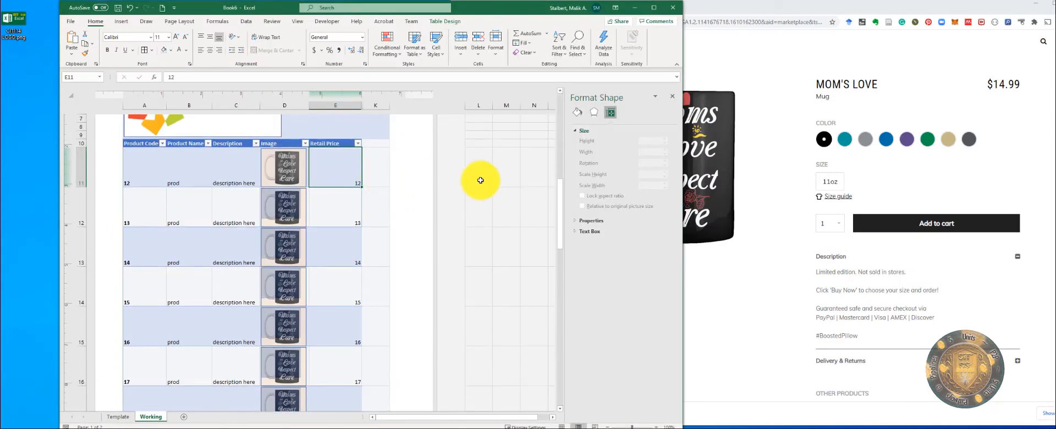
drag(988, 84, 1029, 89)
key(ctrl+c)
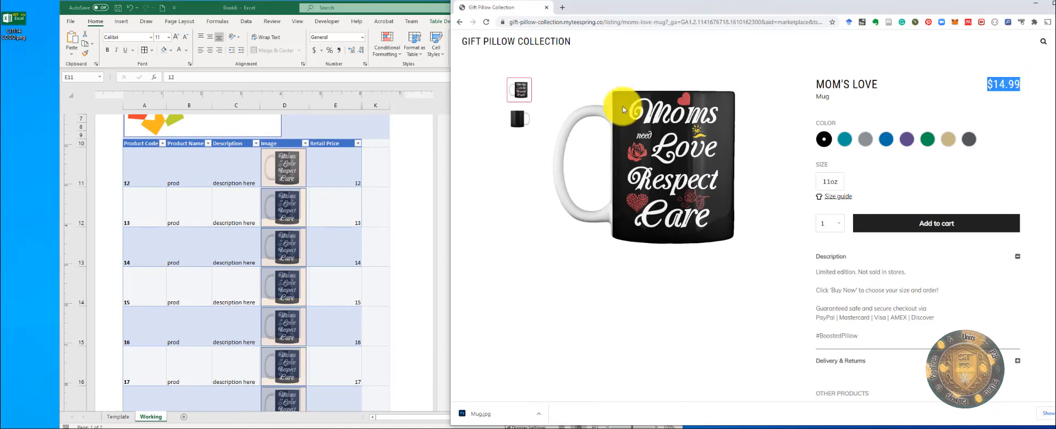
click(345, 179)
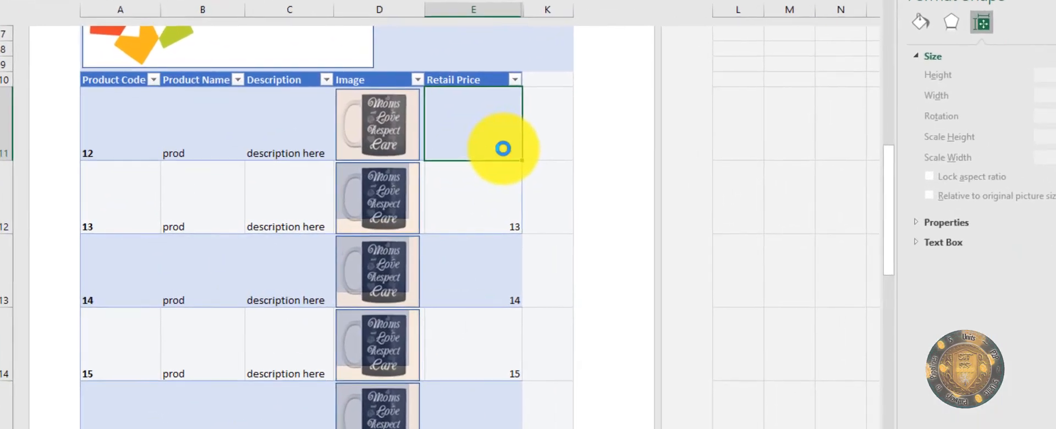
key(ctrl+v)
click(510, 133)
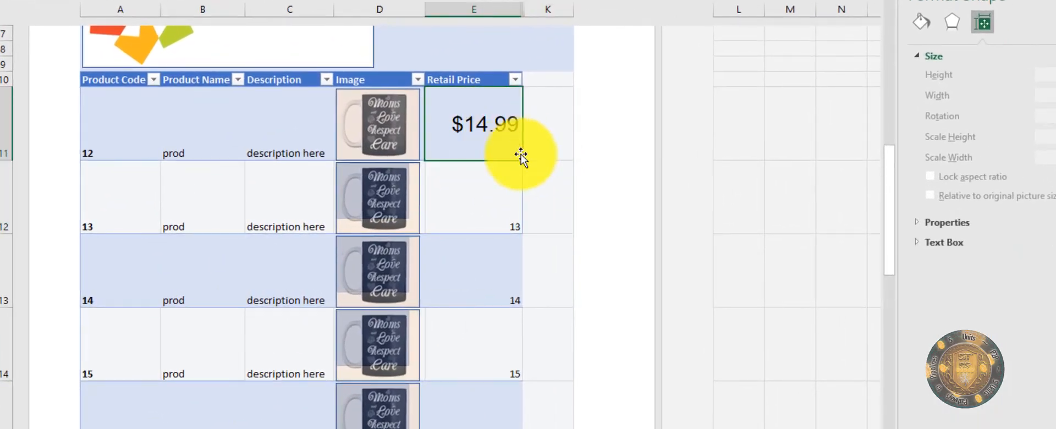
scroll(548, 148, down, 2)
scroll(554, 115, up, 1)
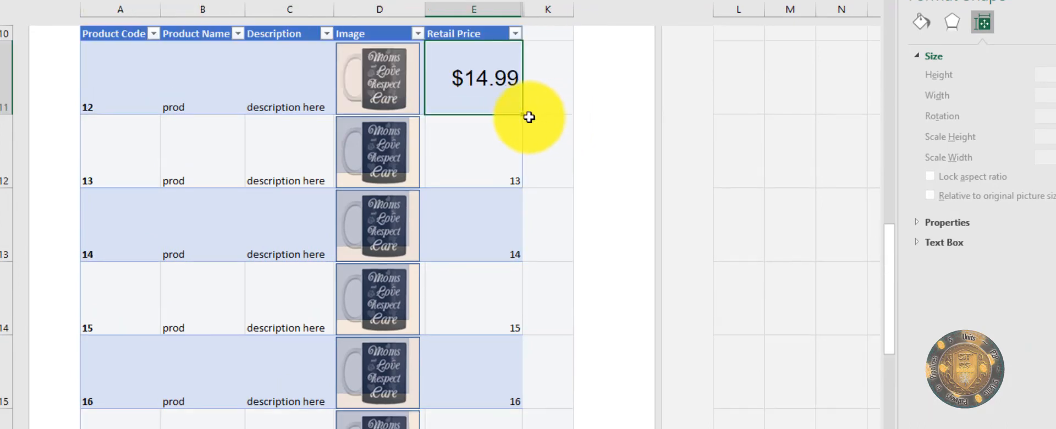
drag(524, 121, 523, 418)
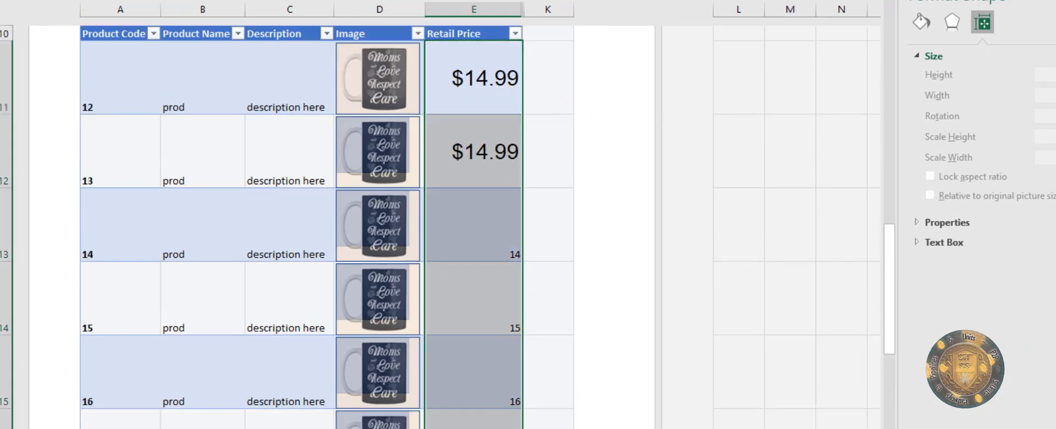
Step: Check the filled $14.99 prices for products 12 through 18
click(487, 118)
scroll(488, 129, down, 3)
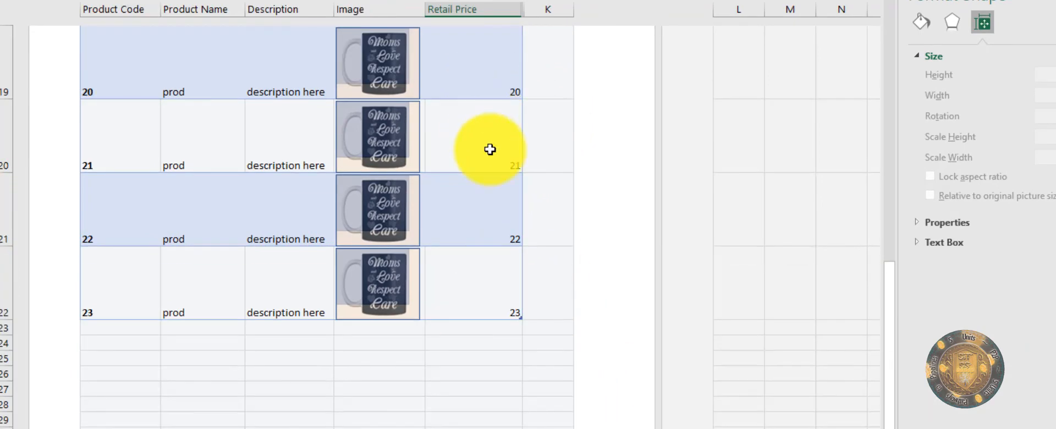
scroll(498, 156, up, 2)
scroll(504, 165, down, 2)
scroll(514, 158, up, 1)
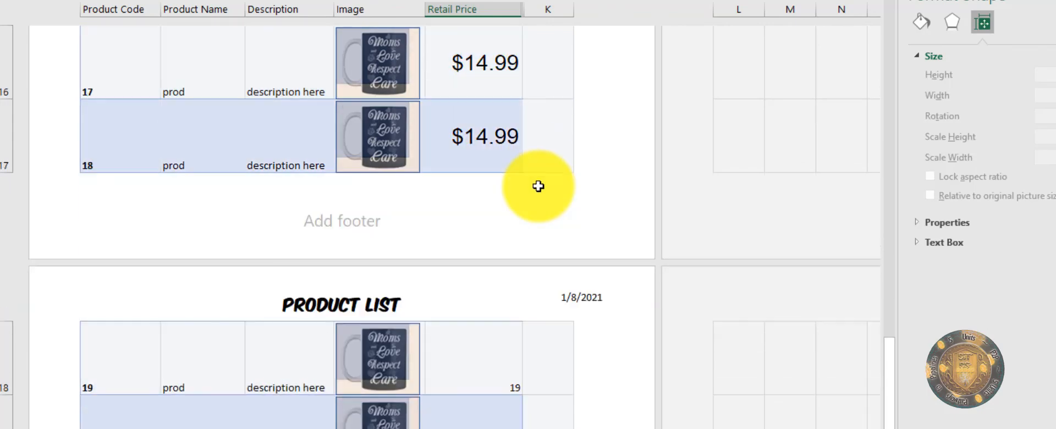
click(518, 161)
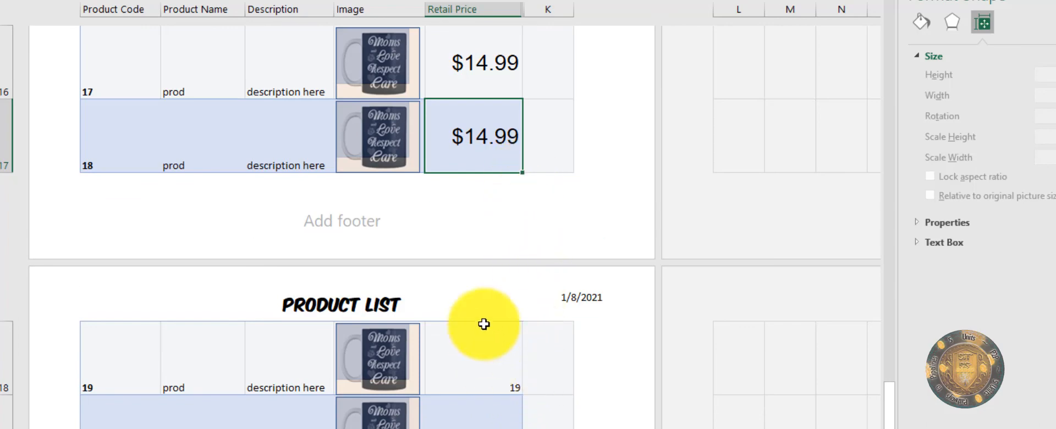
scroll(480, 149, down, 5)
scroll(502, 193, up, 1)
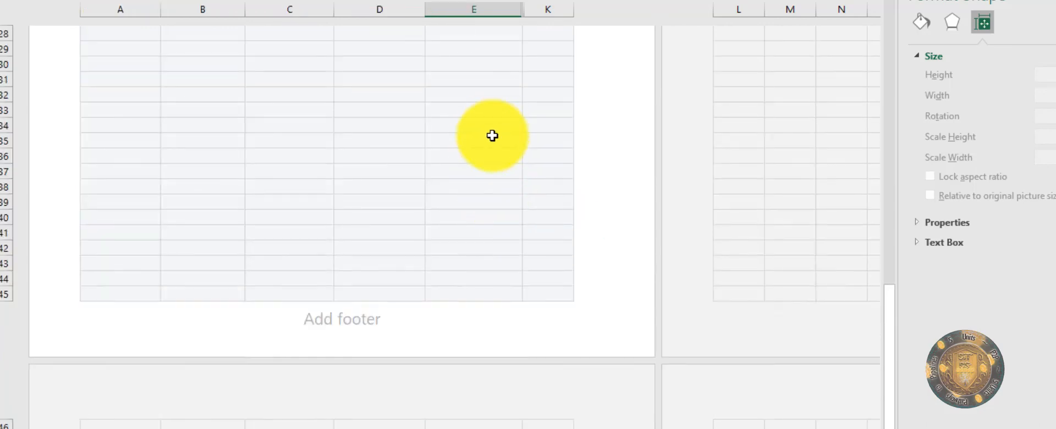
scroll(493, 136, up, 4)
Step: Paste $14.99 into product 19's Retail Price and fill it down through product 23
click(505, 336)
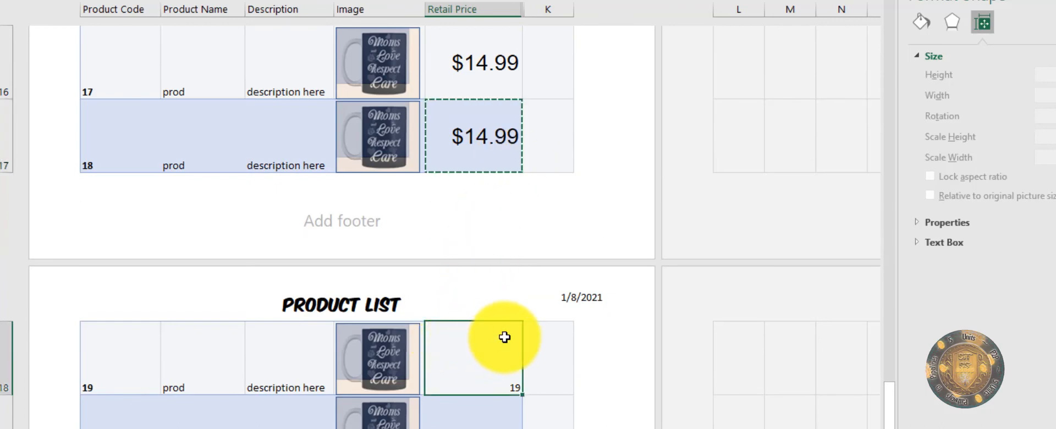
key(ctrl+v)
scroll(561, 319, down, 3)
click(539, 259)
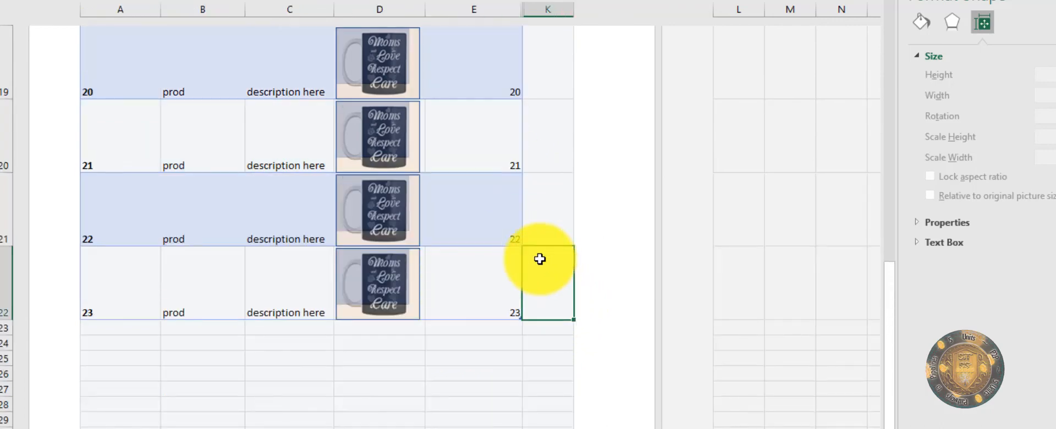
scroll(540, 259, up, 3)
click(500, 361)
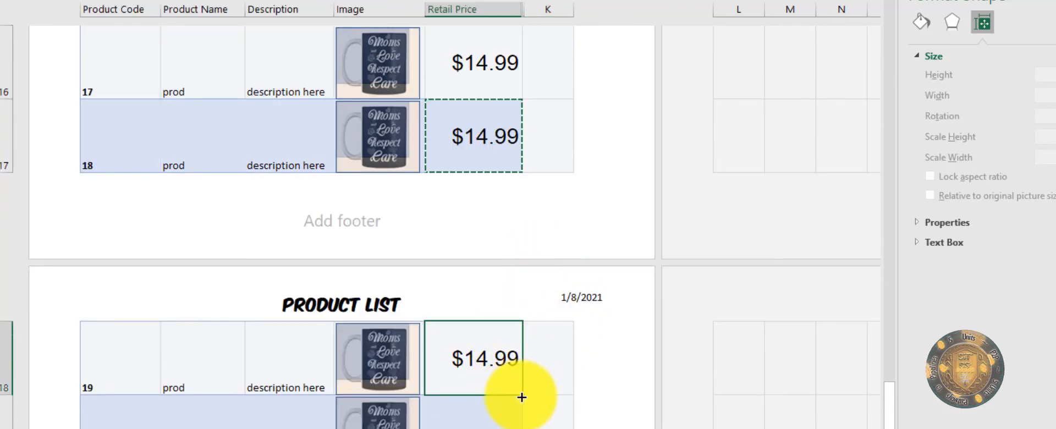
drag(521, 396, 508, 428)
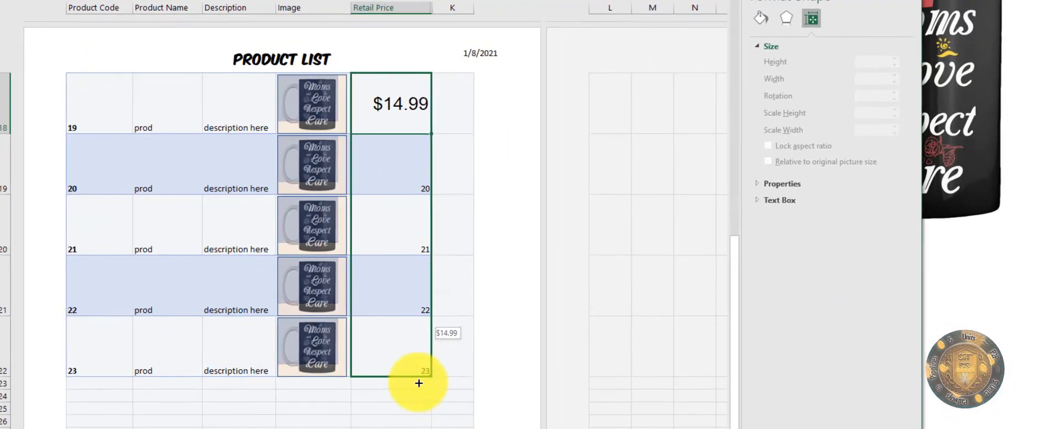
drag(419, 383, 409, 357)
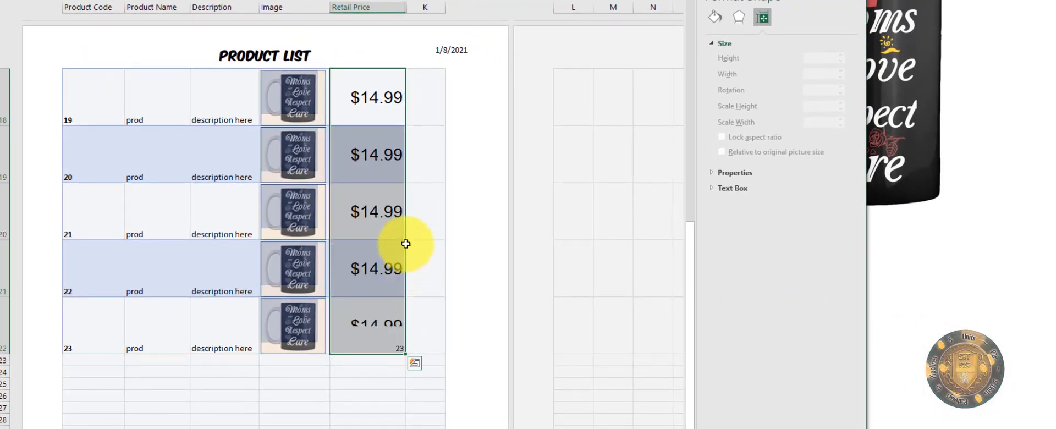
click(438, 213)
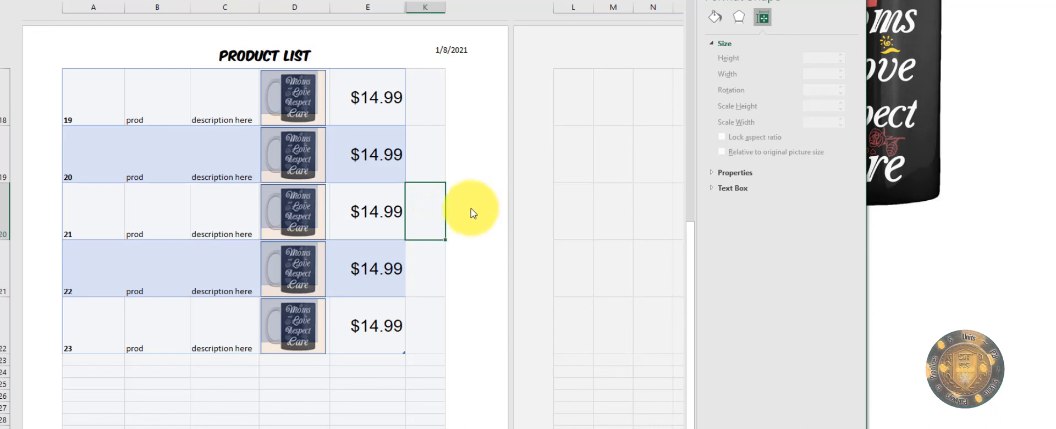
Step: Select the empty cells in the row below the last price and mug picture
scroll(407, 270, down, 5)
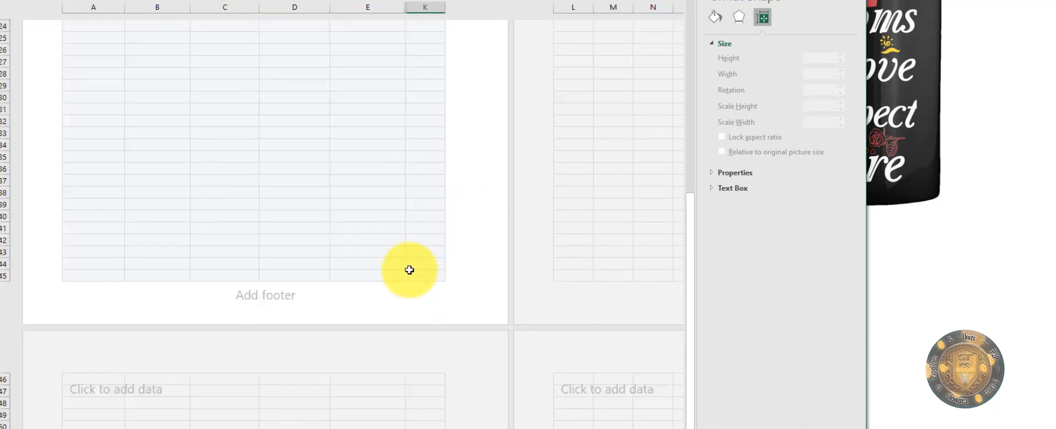
scroll(408, 269, up, 5)
click(187, 368)
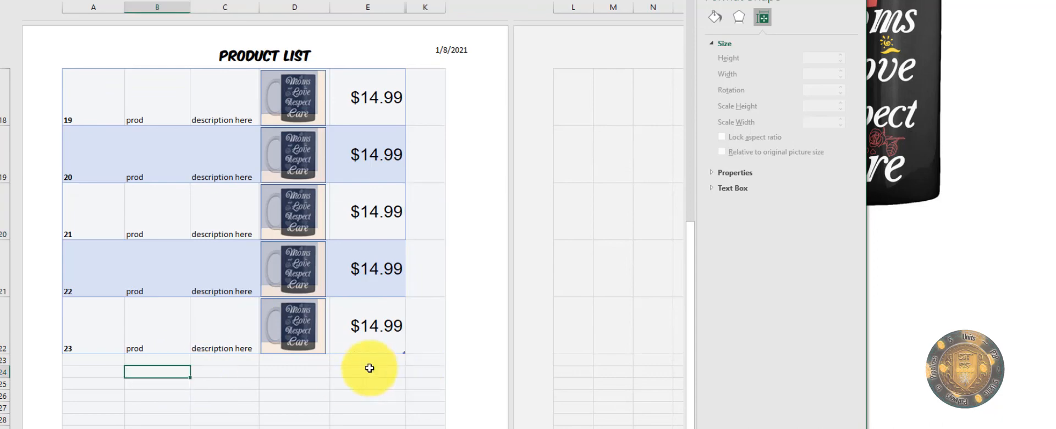
click(349, 361)
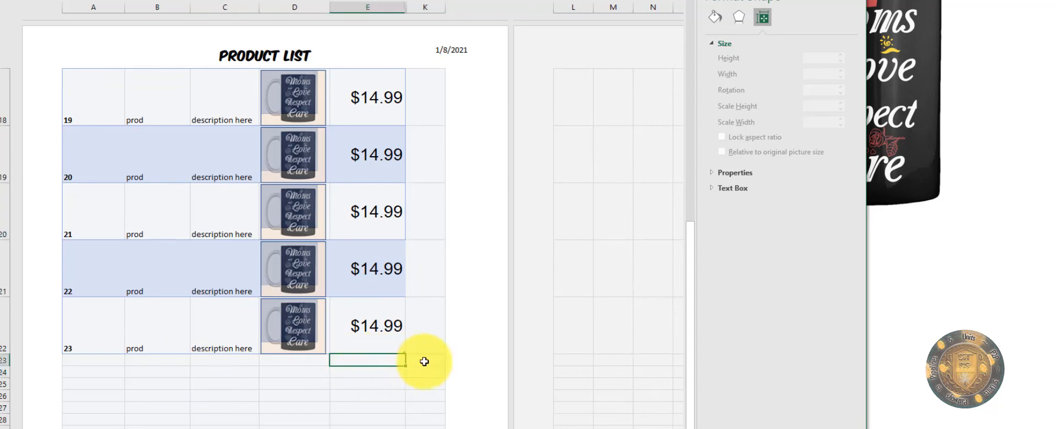
click(308, 361)
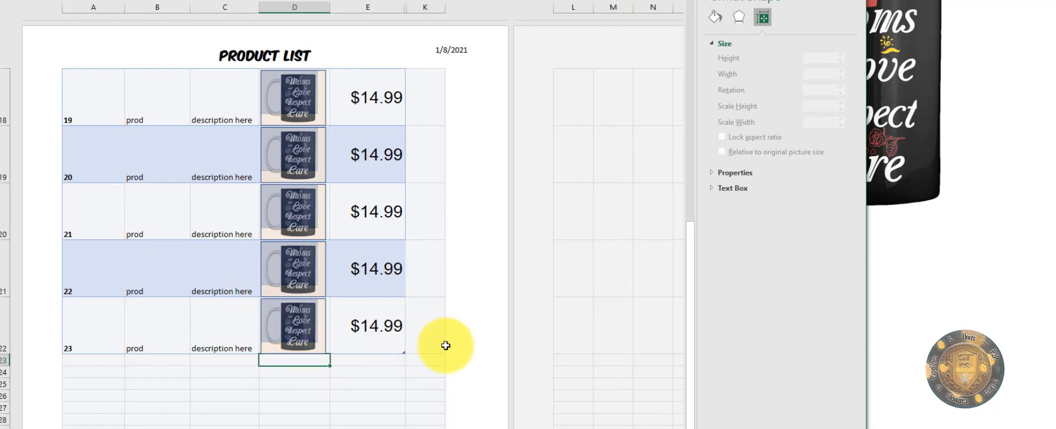
scroll(420, 331, down, 3)
scroll(415, 305, up, 1)
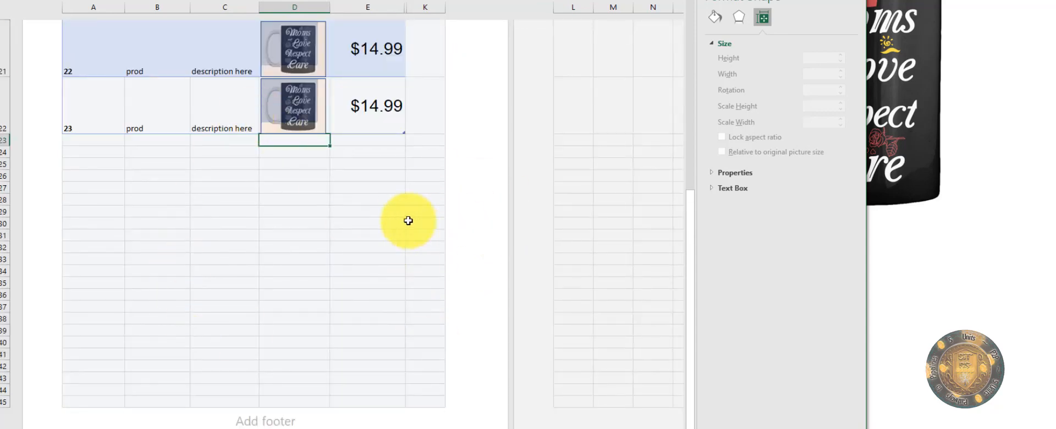
Step: Put a 'Total' label under the Image column in row 23 and AutoSum Retail Price to 179.88
drag(64, 135, 423, 140)
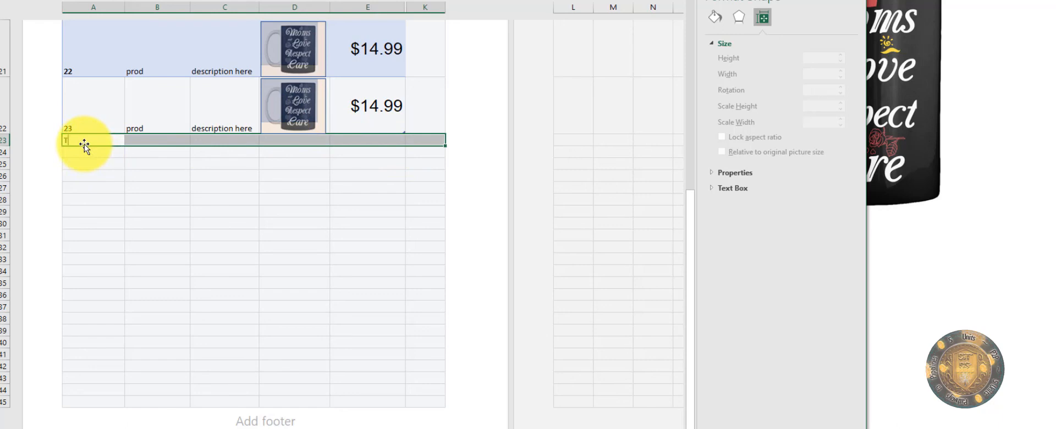
text(Total)
key(Tab)
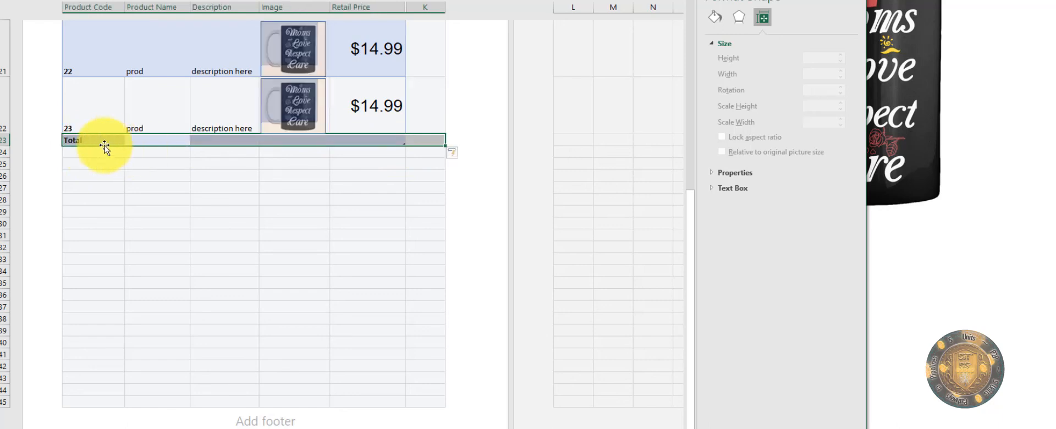
click(83, 140)
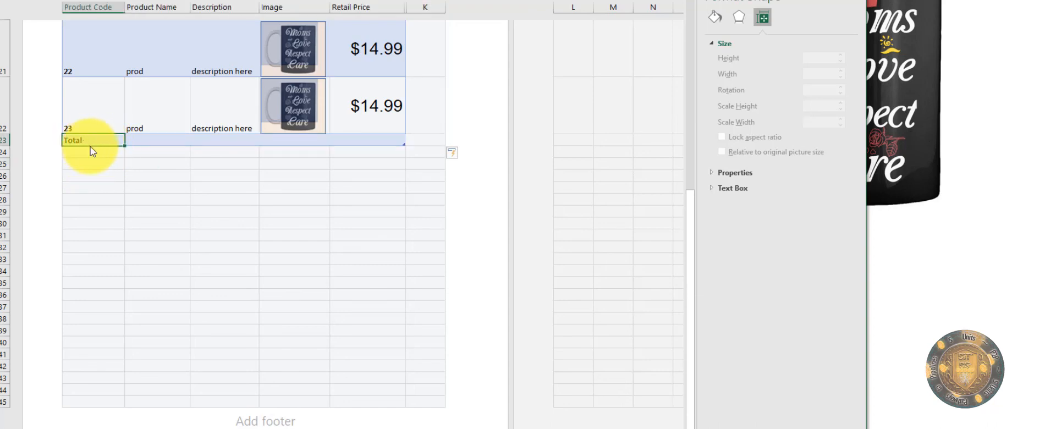
click(290, 142)
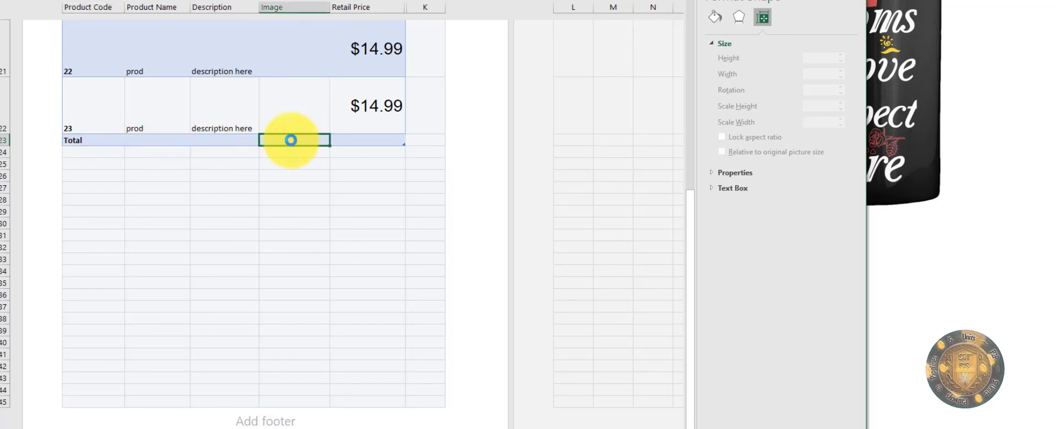
text(Total)
click(365, 140)
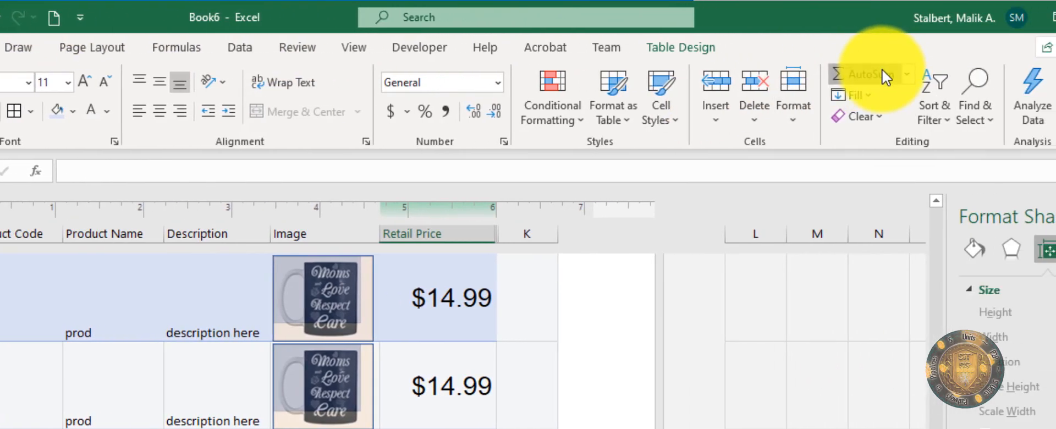
click(883, 69)
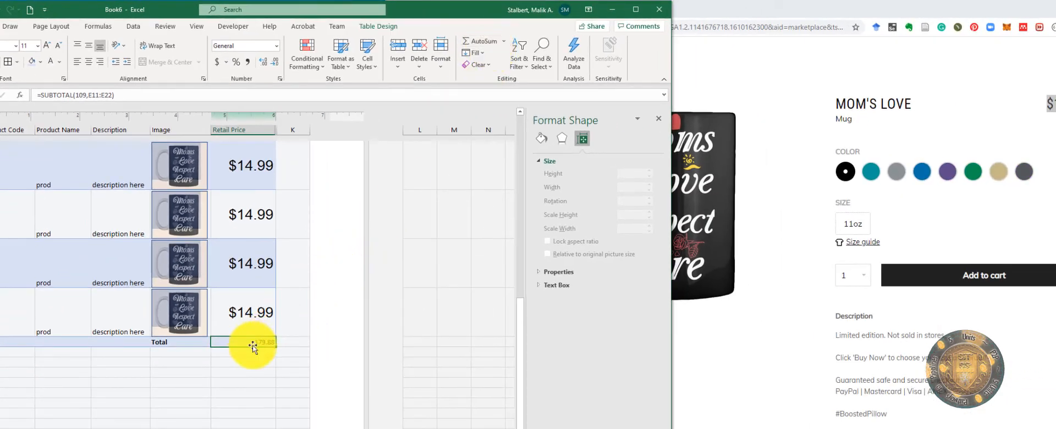
Step: Change product 23's retail price from 14.99 to 13.99
scroll(261, 340, up, 5)
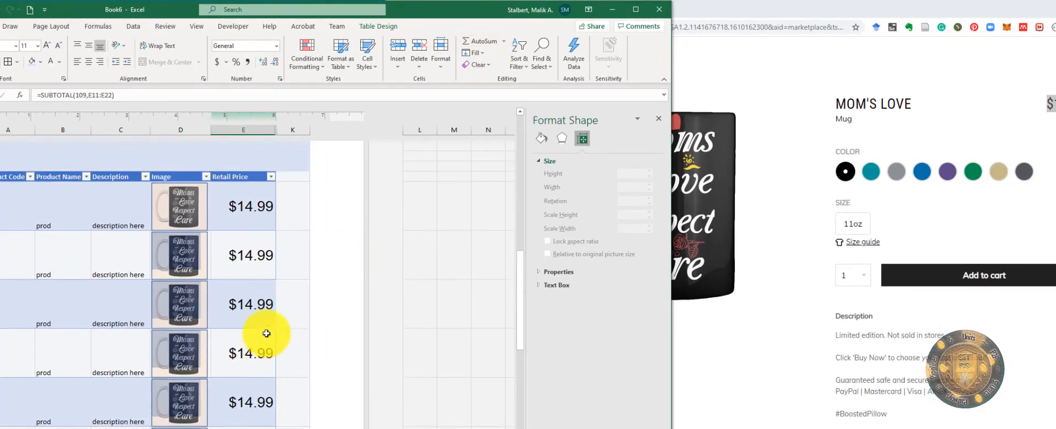
scroll(248, 352, down, 5)
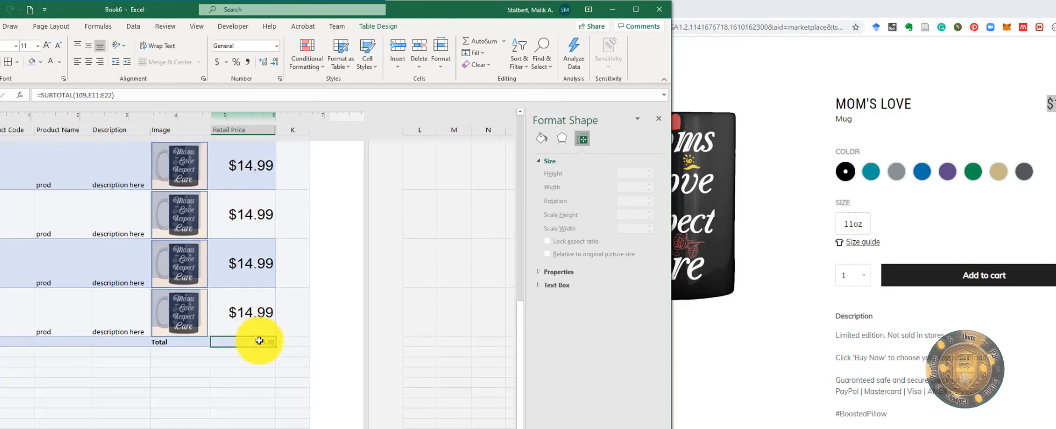
click(248, 313)
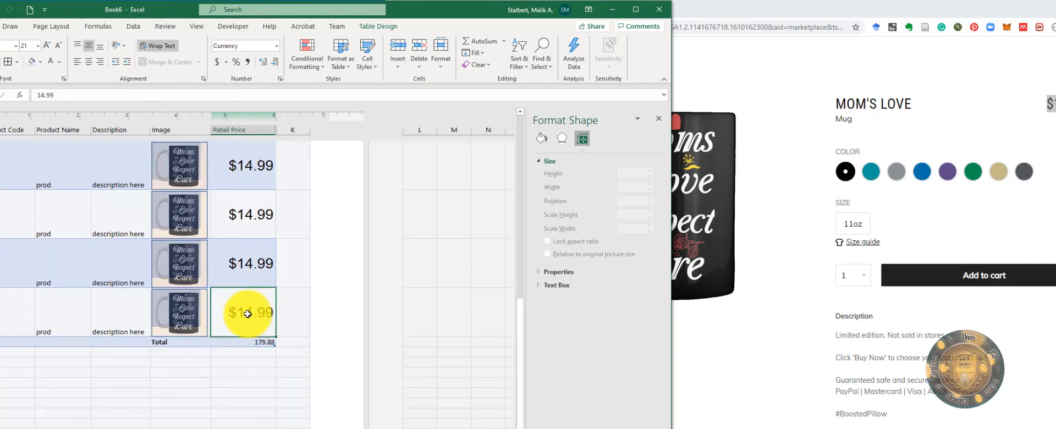
click(44, 96)
key(BackSpace)
text(3)
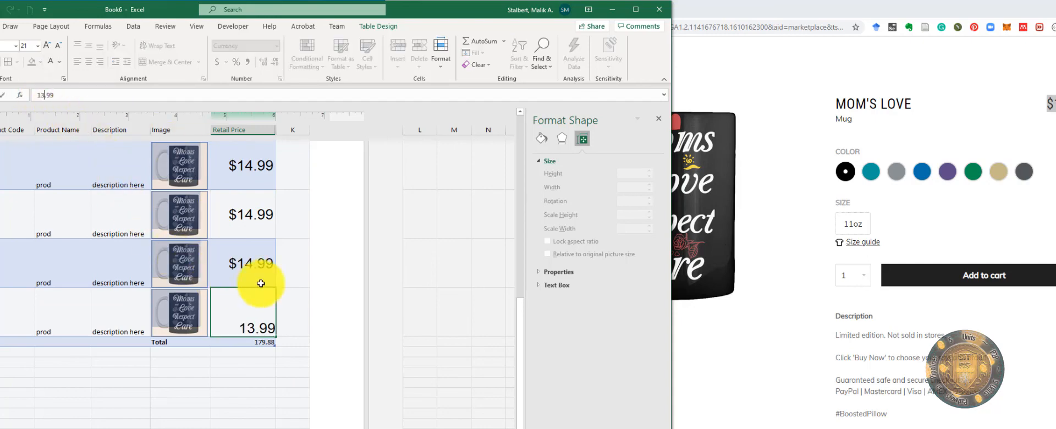
click(300, 285)
Step: Verify the Total now reads 178.88 and check the sum of four selected price cells
click(242, 342)
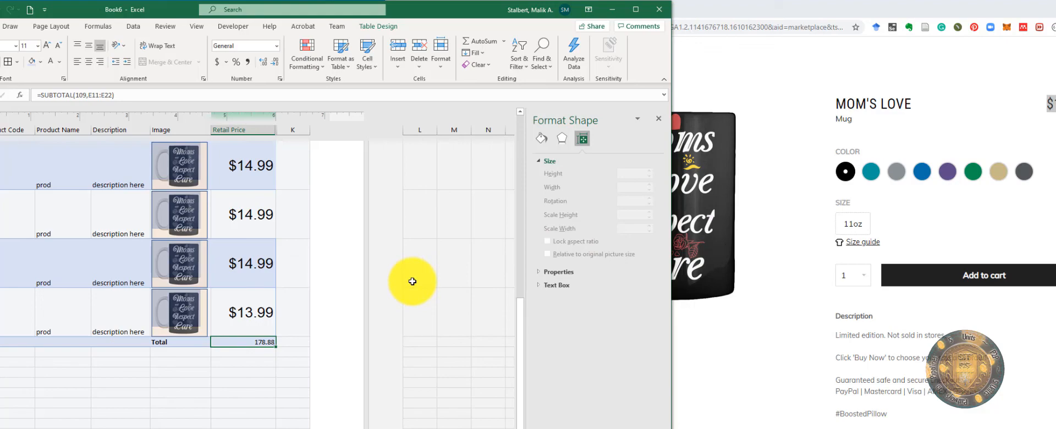
click(297, 320)
click(249, 341)
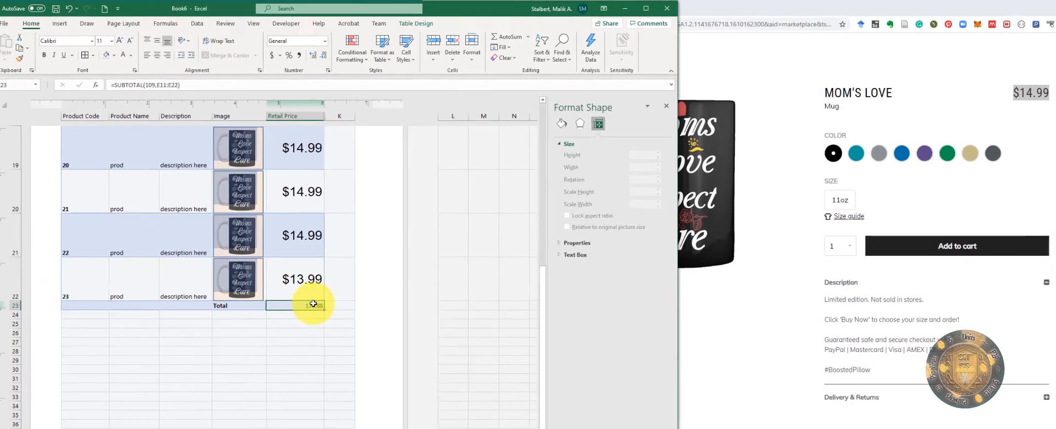
scroll(313, 297, up, 4)
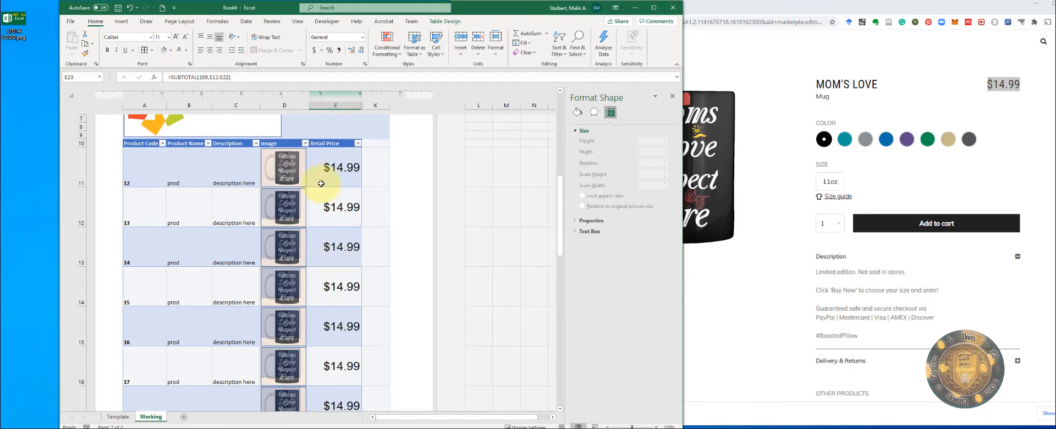
drag(321, 183, 345, 342)
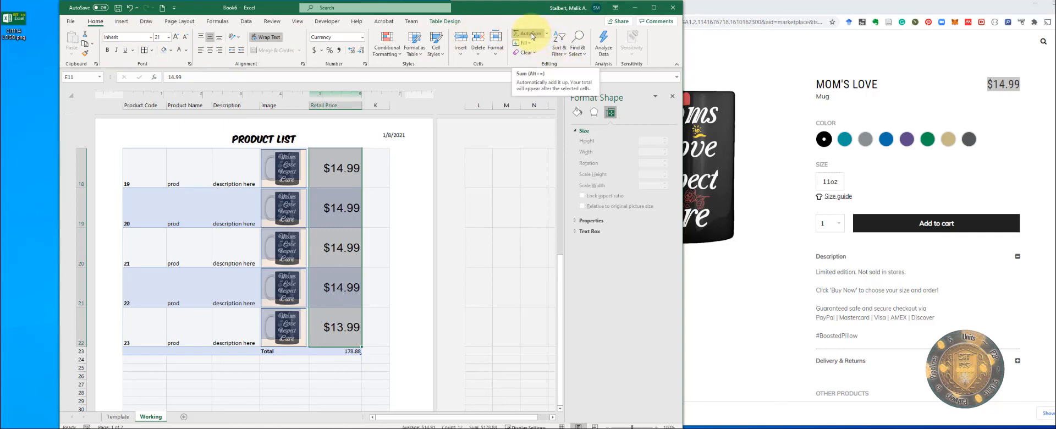
scroll(358, 264, down, 3)
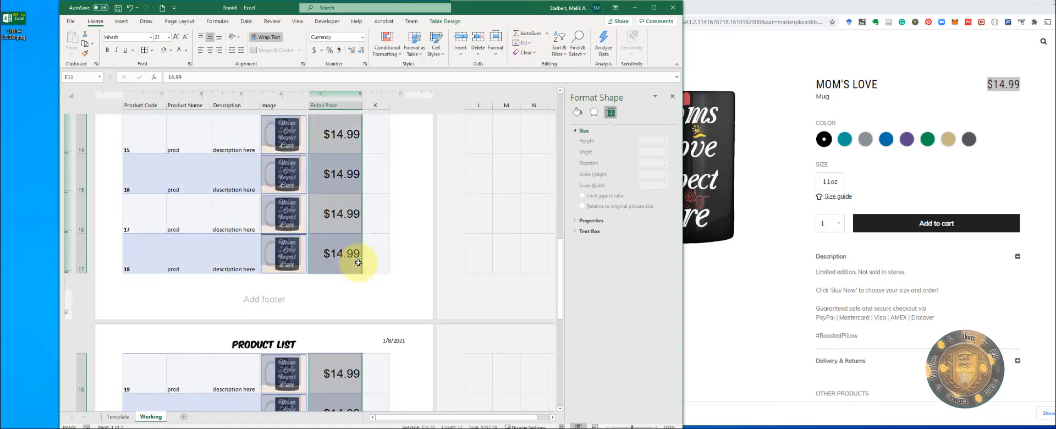